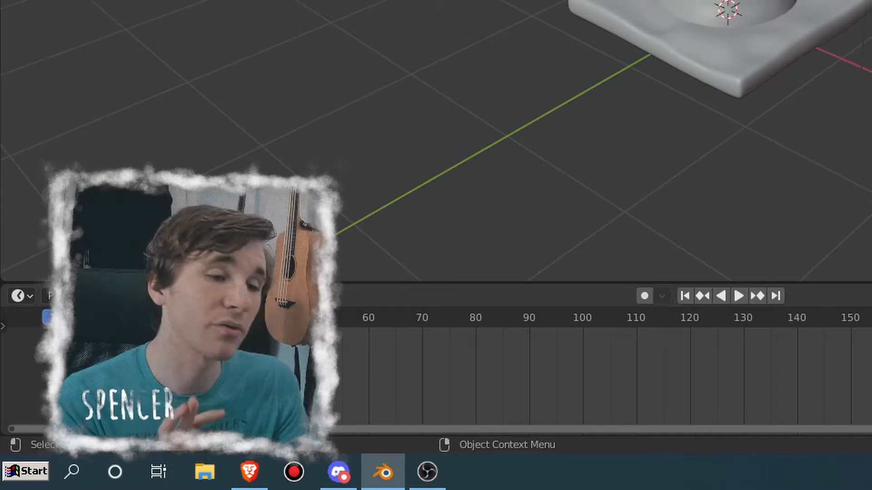
middle_drag(507, 158, 456, 179)
scroll(424, 201, up, 2)
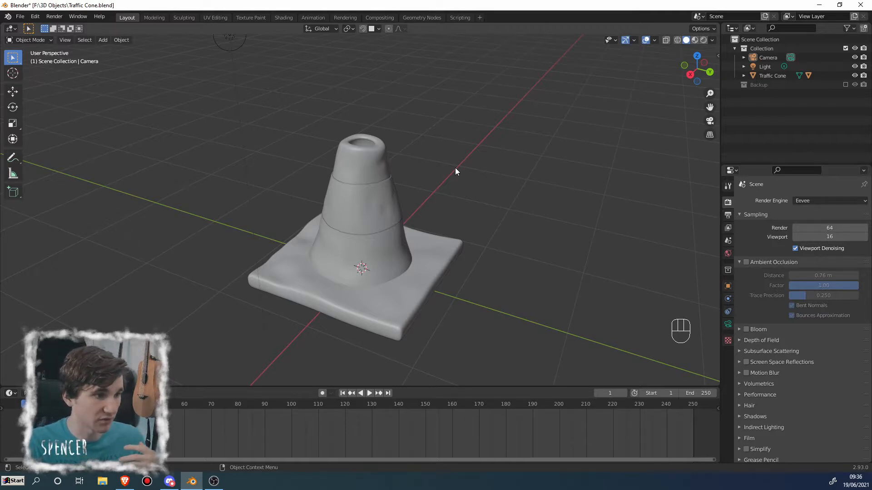
middle_drag(454, 168, 317, 167)
mouse_move(398, 168)
middle_down()
mouse_move(378, 177)
mouse_move(484, 164)
mouse_move(382, 216)
mouse_move(502, 222)
mouse_move(439, 232)
mouse_move(360, 225)
middle_up()
scroll(382, 216, up, 3)
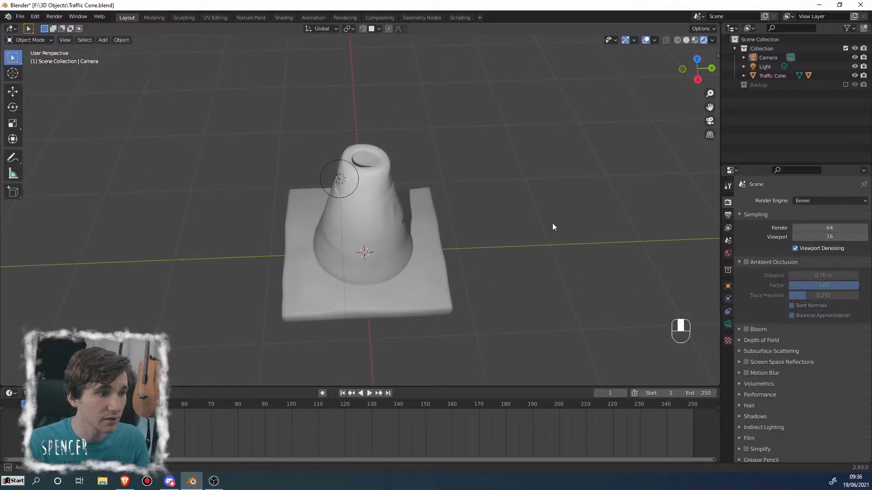
middle_drag(553, 225, 484, 199)
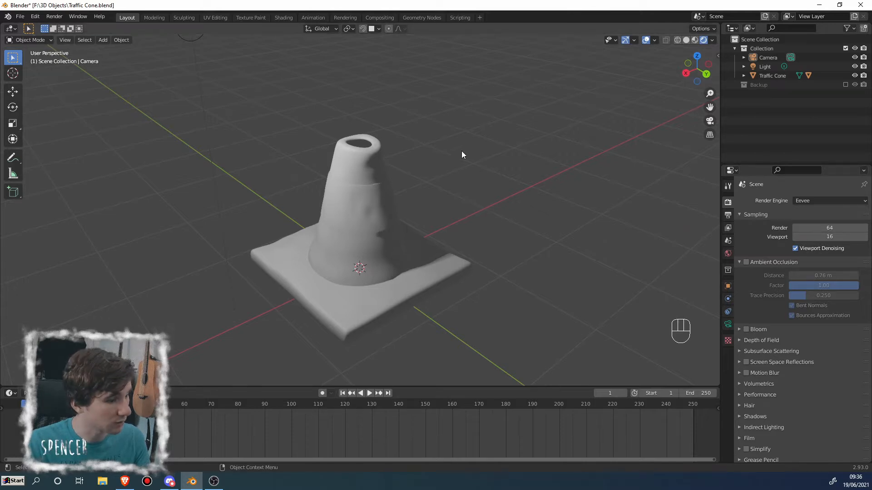
- Preview the traffic cone in solid, rendered and wireframe viewport shading
key(z)
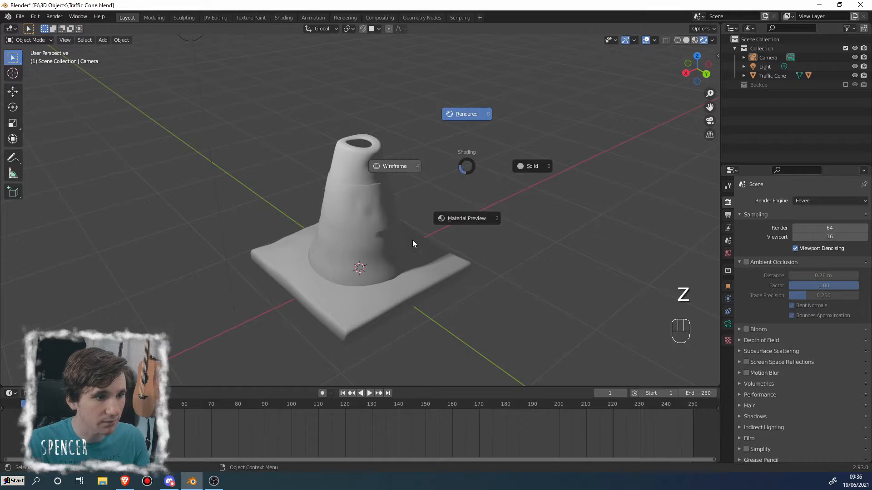
click(541, 165)
key(z)
click(509, 110)
key(z)
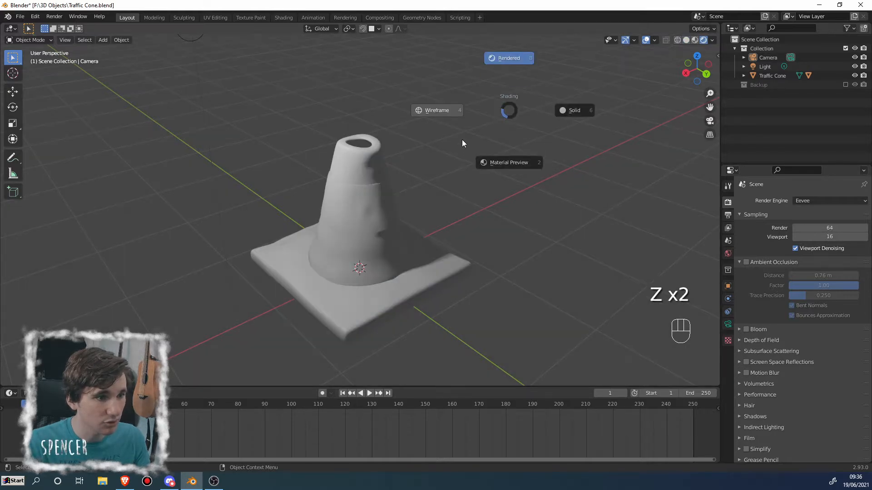
click(439, 111)
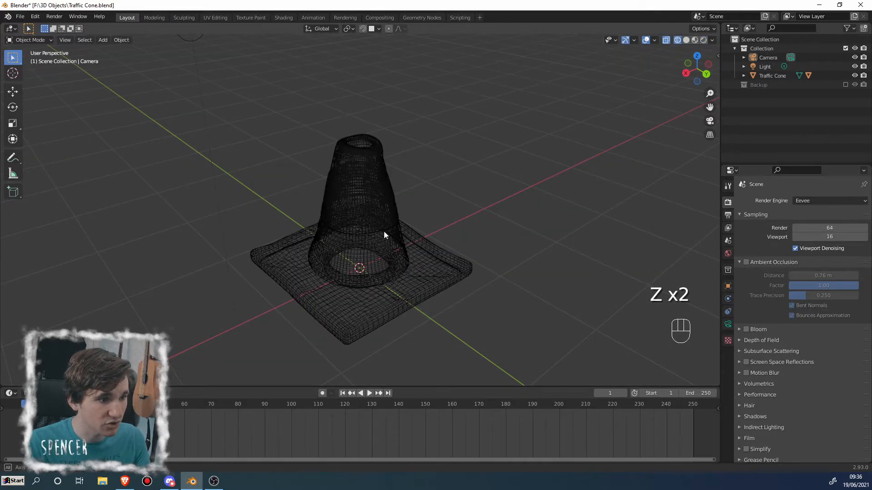
middle_drag(384, 231, 409, 230)
scroll(401, 209, up, 4)
- Preview the traffic cone in material preview shading and return the viewport to rendered shading
key(z)
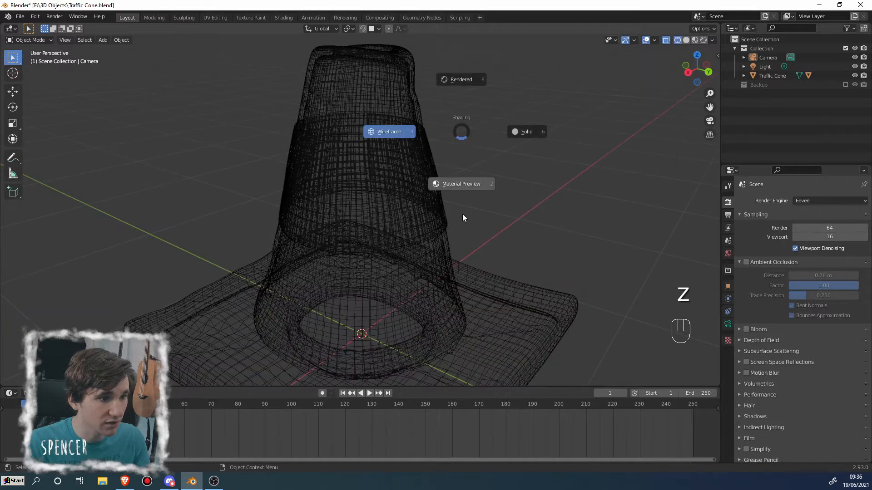
click(462, 213)
scroll(462, 214, down, 3)
mouse_move(462, 214)
middle_down()
mouse_move(451, 267)
mouse_move(427, 225)
mouse_move(440, 227)
mouse_move(405, 212)
mouse_move(424, 189)
mouse_move(415, 144)
mouse_move(409, 199)
mouse_move(463, 237)
mouse_move(572, 241)
mouse_move(407, 245)
mouse_move(317, 154)
middle_up()
key(z)
click(442, 144)
- Select the scene light and move it toward the near corner of the cone's base
click(241, 97)
middle_drag(240, 97, 334, 180)
key(g)
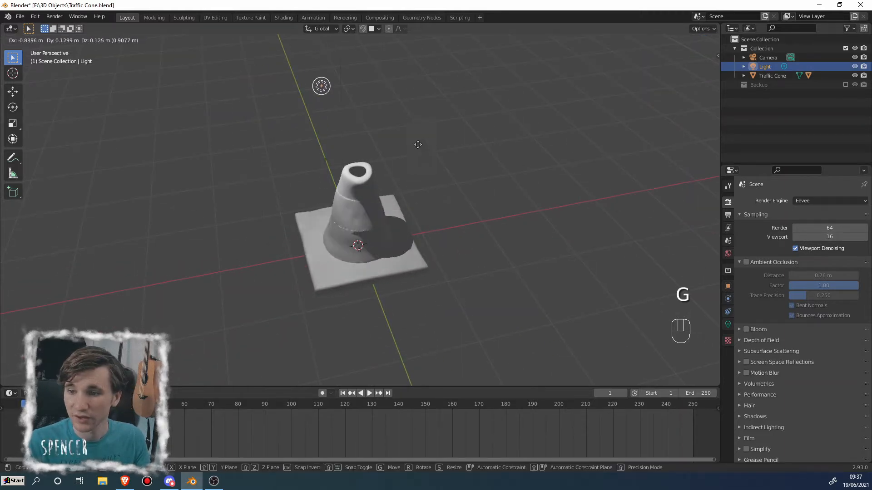
right_click(420, 164)
scroll(392, 200, down, 1)
middle_drag(391, 200, 409, 213)
key(g)
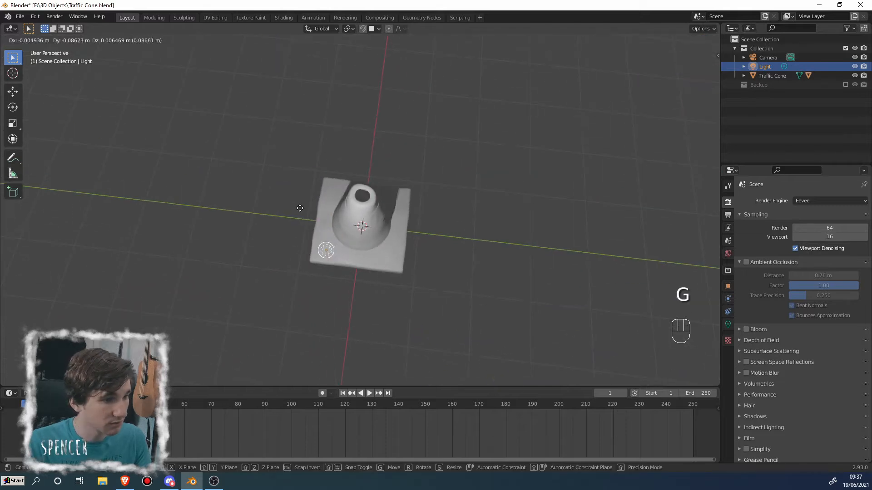
click(302, 234)
- Move the light behind the cone to change the direction its surface is lit from
middle_drag(302, 238, 268, 154)
key(g)
key(g)
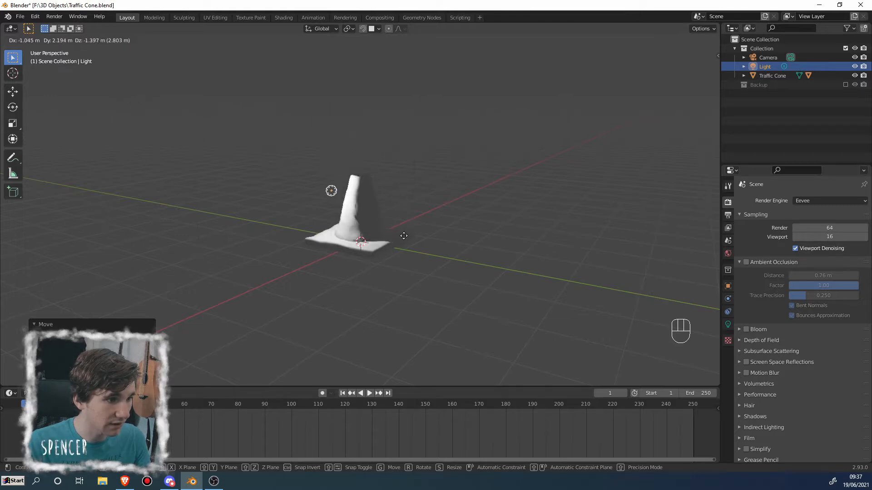
click(416, 198)
scroll(358, 255, up, 7)
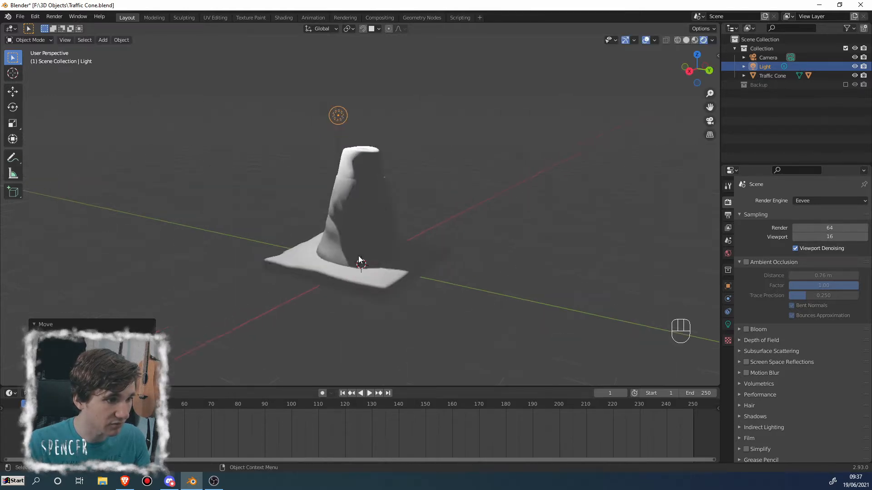
middle_drag(350, 250, 494, 175)
scroll(412, 261, down, 3)
key(g)
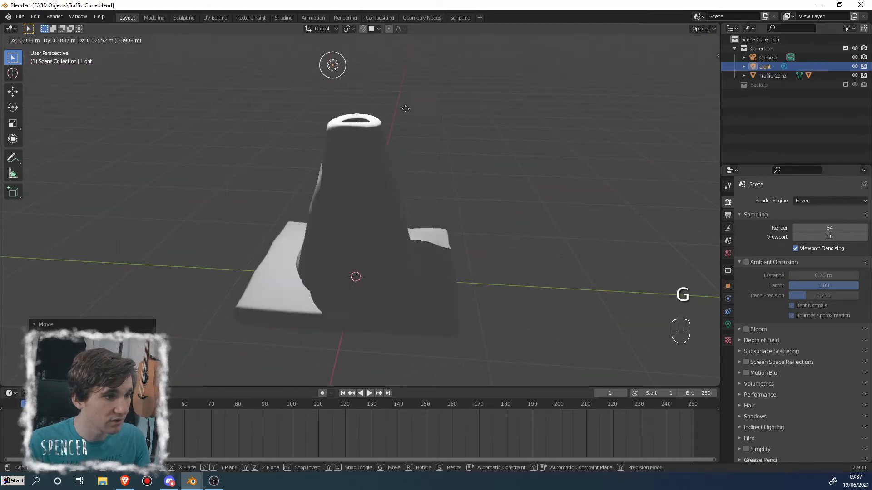
click(469, 111)
- Bring the light around to the side of the cone and raise it well above the cone's top
scroll(514, 181, down, 3)
middle_drag(580, 237, 558, 255)
key(g)
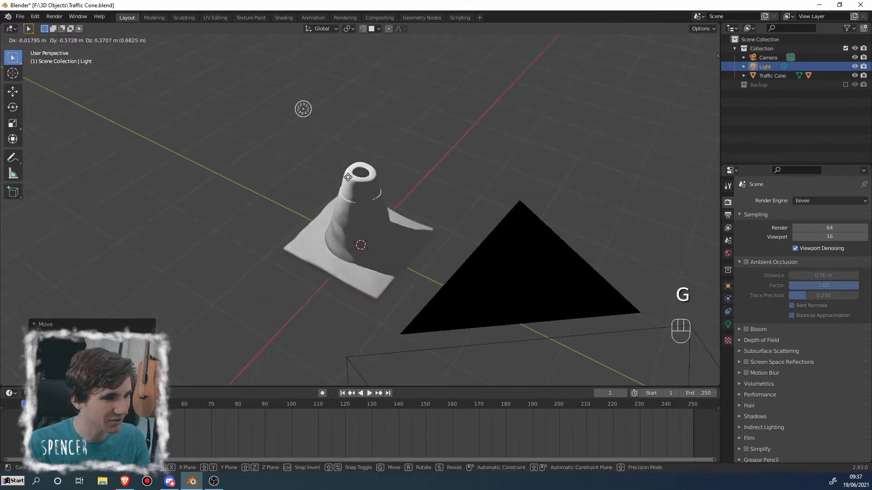
click(272, 205)
middle_drag(346, 239, 512, 218)
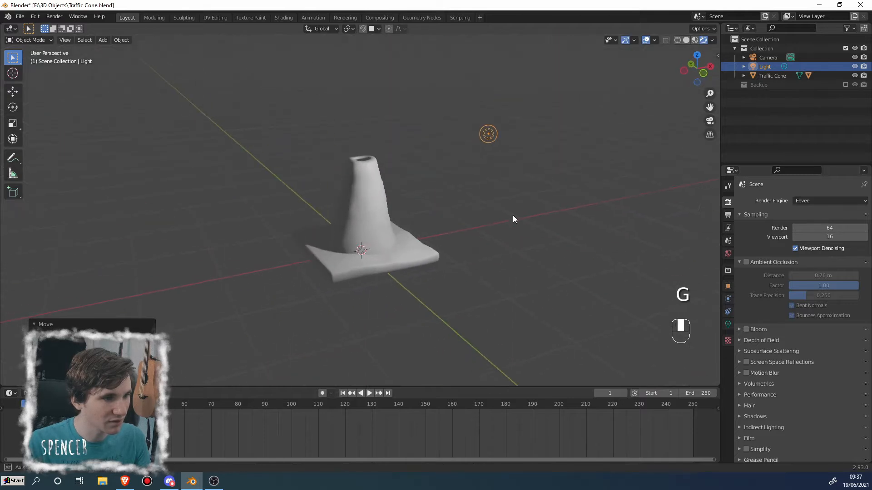
key(g)
middle_drag(379, 228, 319, 224)
key(g)
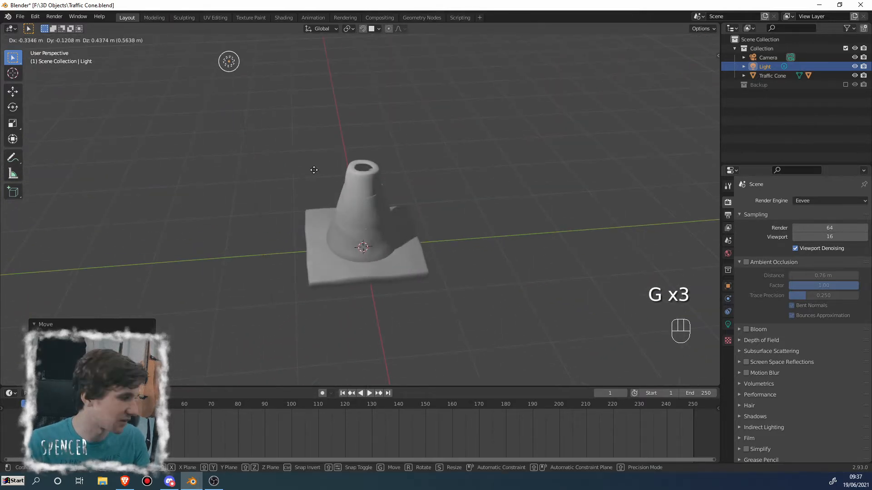
click(311, 153)
middle_drag(295, 192, 304, 206)
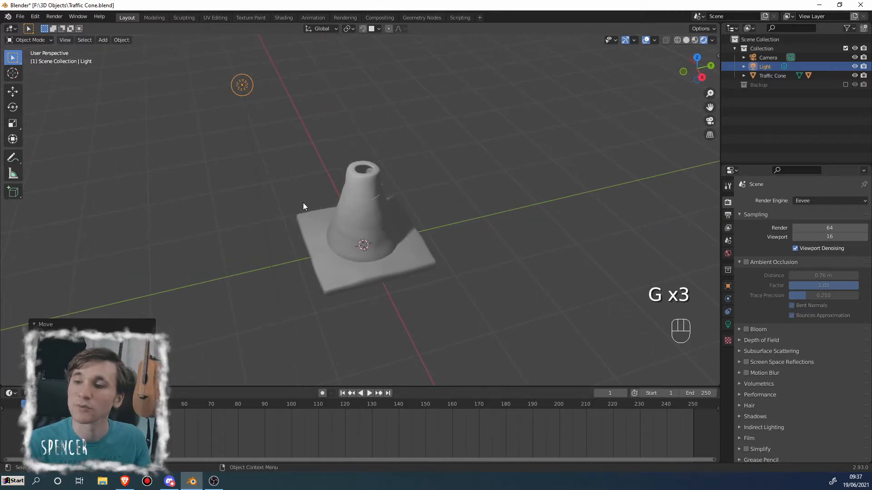
- Add a plane beneath the traffic cone and scale it up into a large ground surface
click(410, 219)
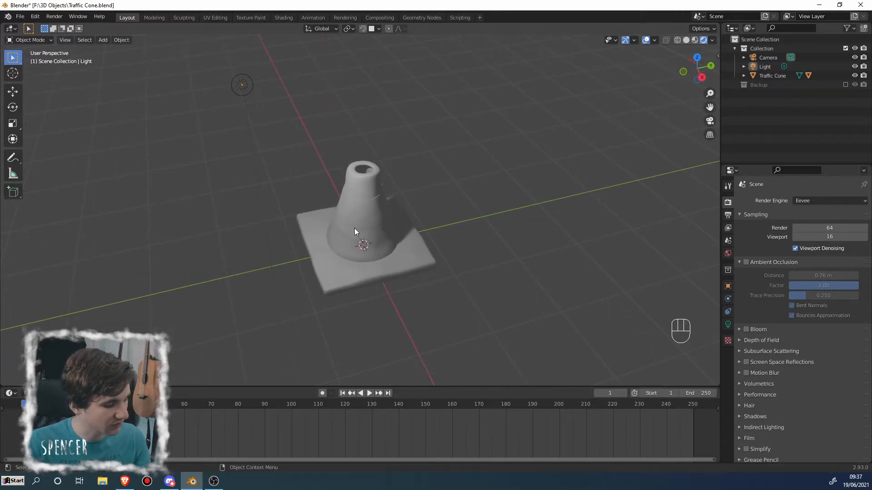
middle_drag(355, 227, 354, 195)
key(shift)
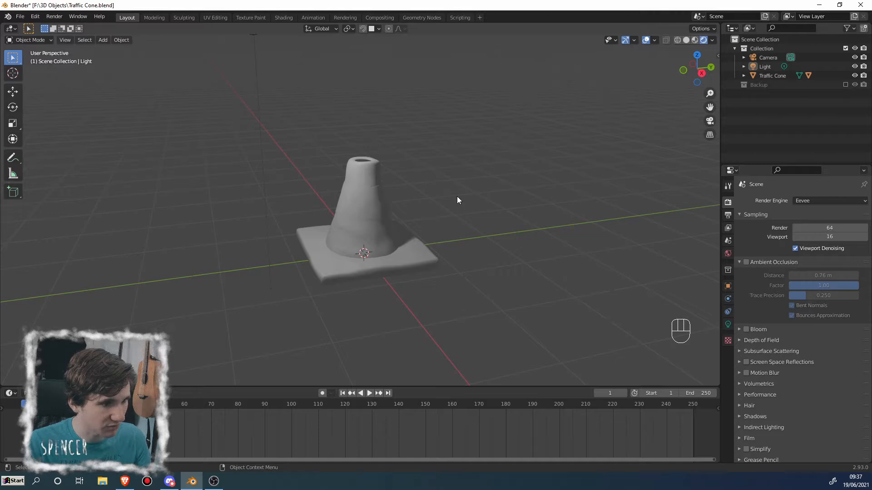
key(shift+a)
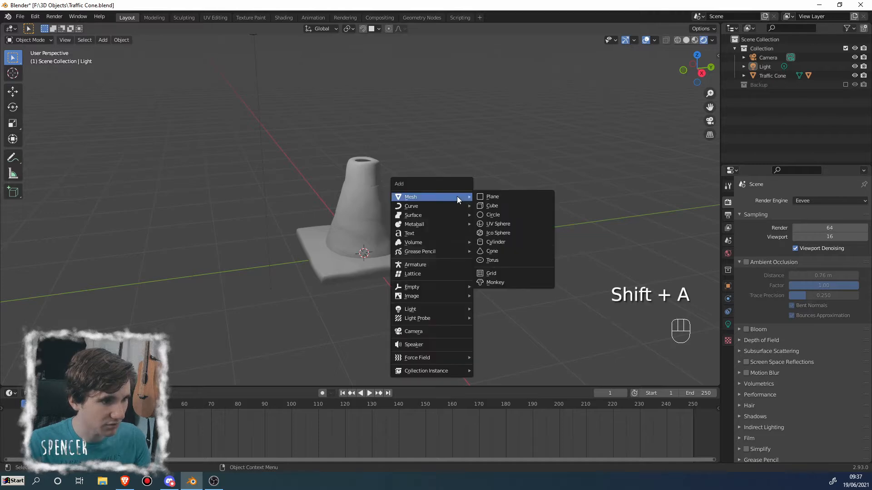
click(508, 196)
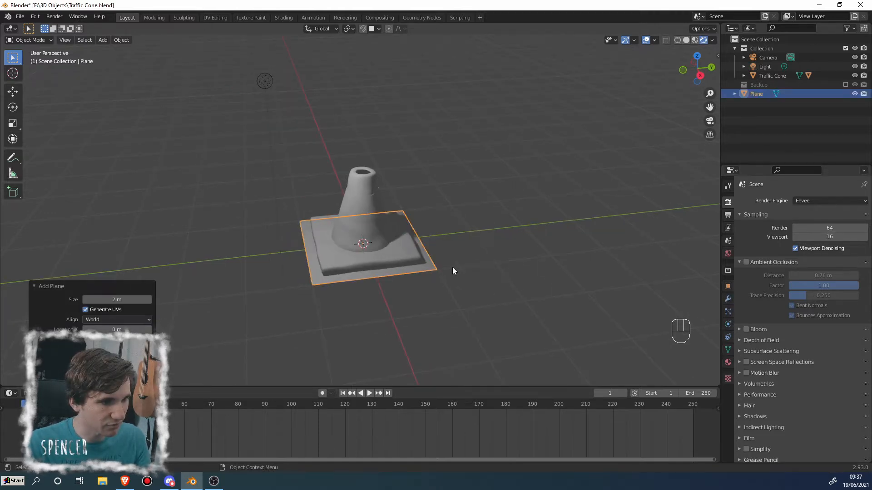
scroll(453, 268, down, 3)
key(s)
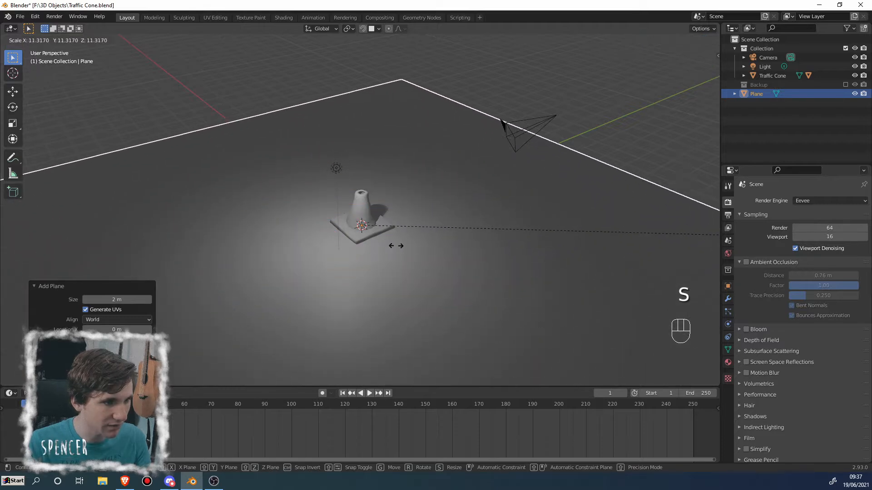
click(233, 152)
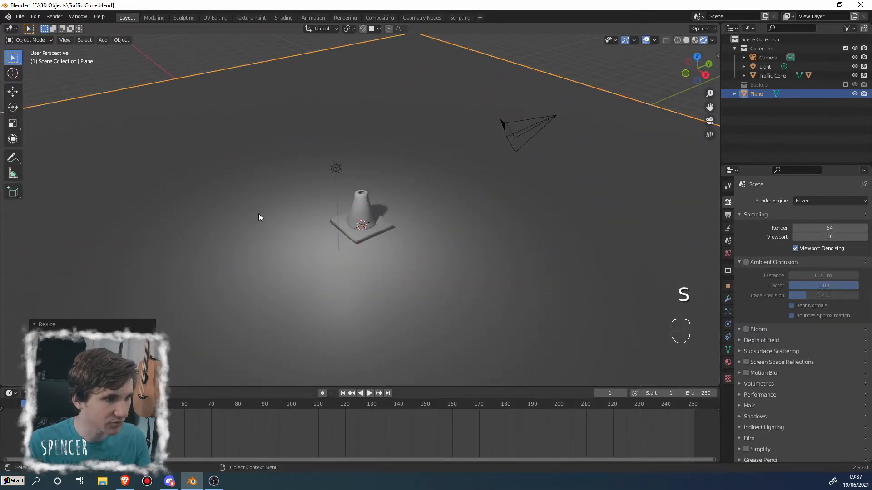
- Select the light above the ground plane and lower its power to about 88 W
middle_drag(318, 220, 255, 207)
scroll(334, 240, up, 6)
middle_drag(335, 240, 357, 256)
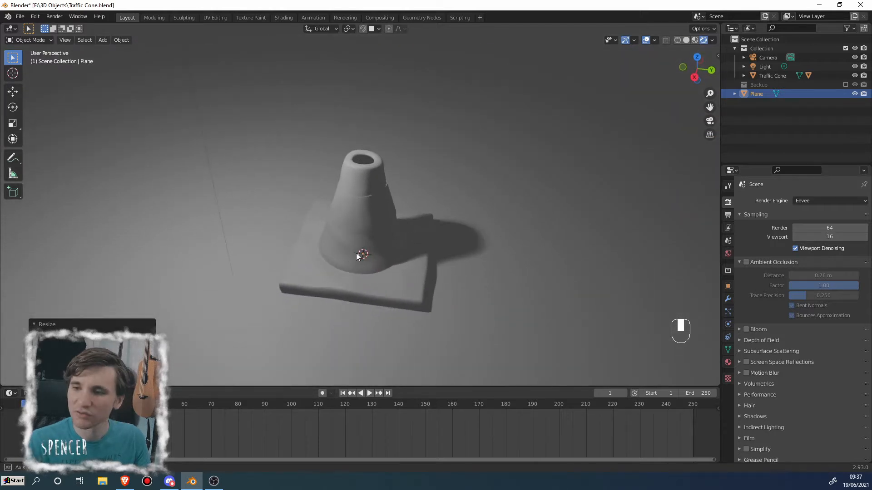
scroll(356, 253, down, 3)
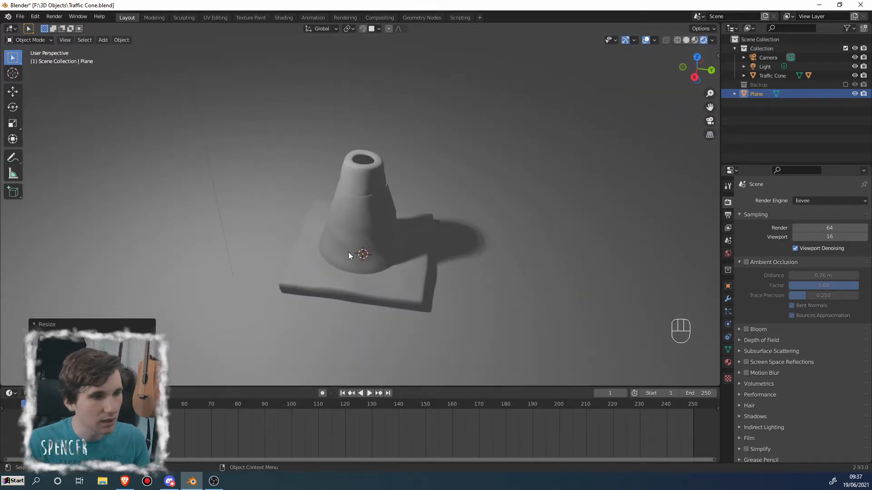
click(253, 64)
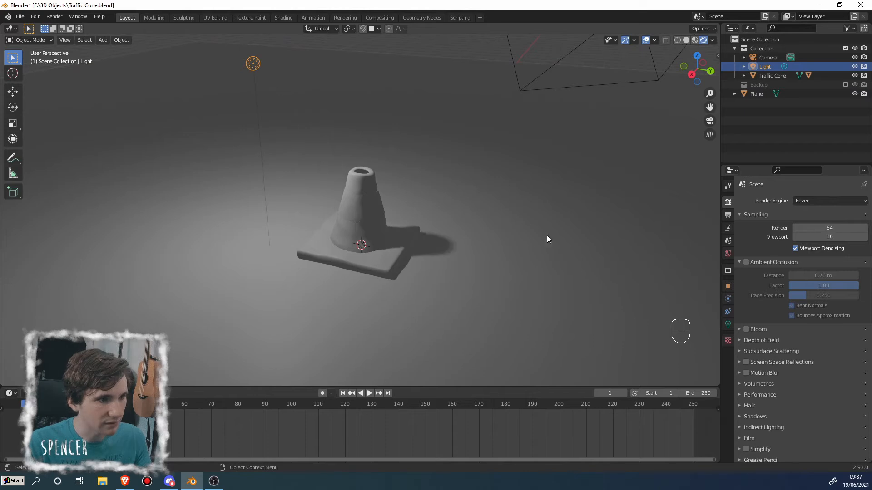
click(728, 324)
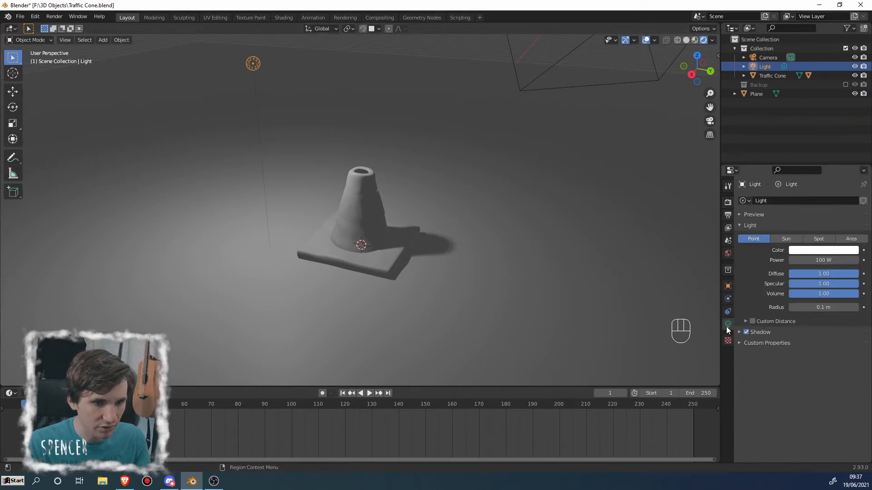
mouse_move(813, 260)
mouse_down()
mouse_move(844, 260)
mouse_move(808, 260)
mouse_move(823, 257)
mouse_up()
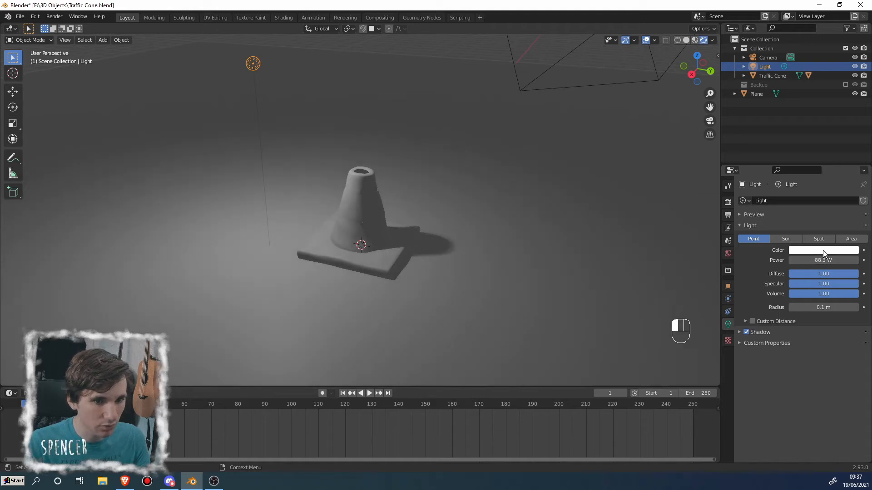
- Keep the light's color white, set its power to about 105.3 W, and toggle its shadow off and back on
click(823, 252)
drag(822, 191, 812, 162)
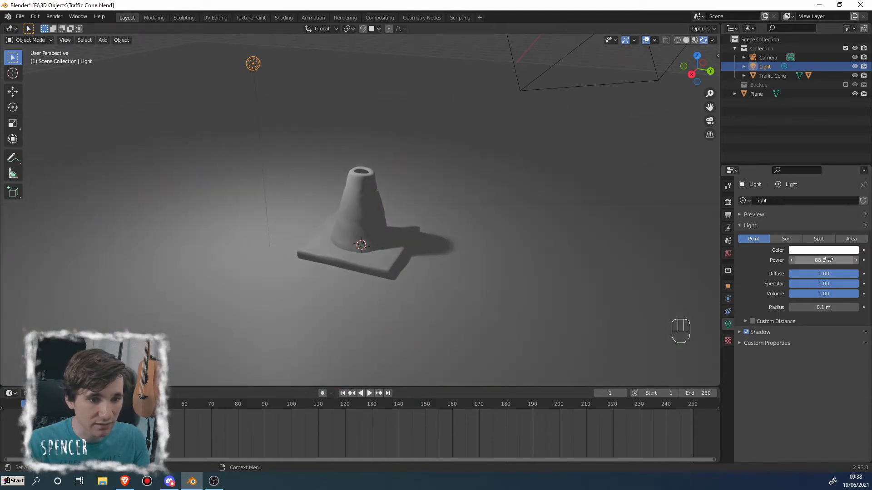
drag(832, 260, 37, 290)
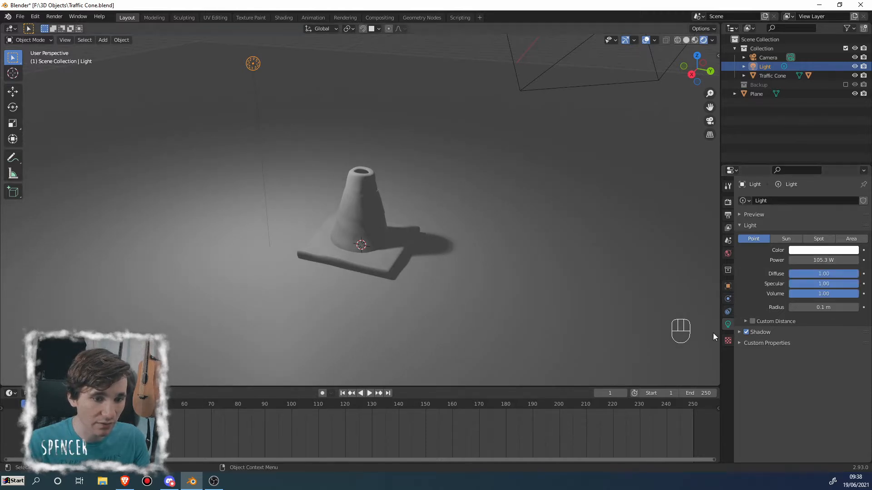
click(746, 332)
click(746, 332)
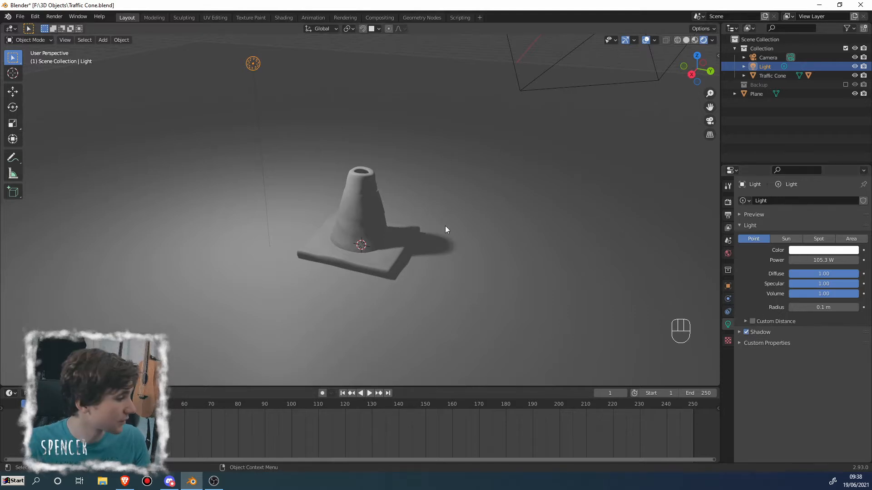
- Examine the cone's shading and its shadow on the ground plane from several angles
middle_drag(457, 235, 412, 240)
scroll(454, 255, up, 3)
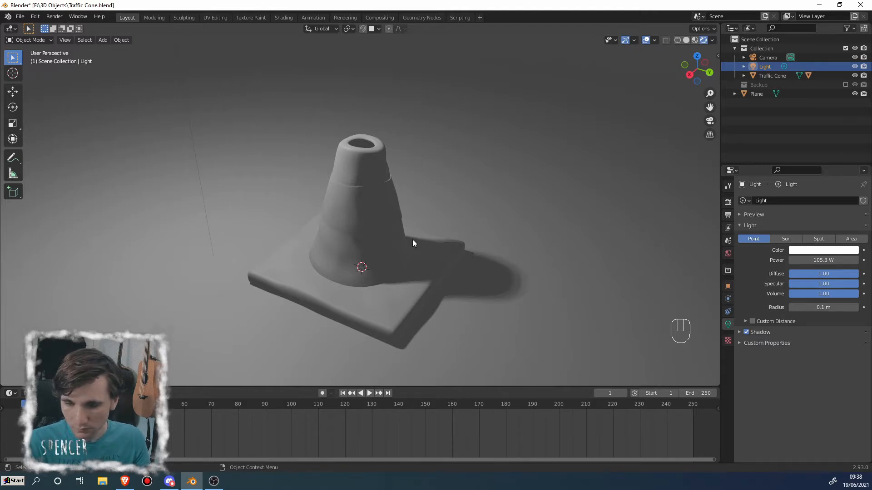
middle_drag(411, 241, 481, 226)
scroll(312, 305, up, 2)
mouse_move(312, 305)
middle_down()
mouse_move(337, 292)
mouse_move(319, 308)
middle_up()
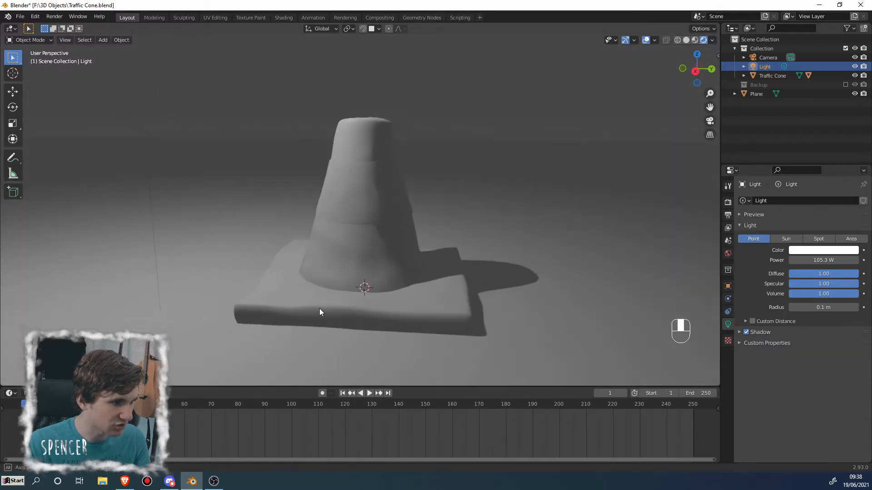
middle_drag(393, 268, 348, 274)
scroll(352, 282, down, 2)
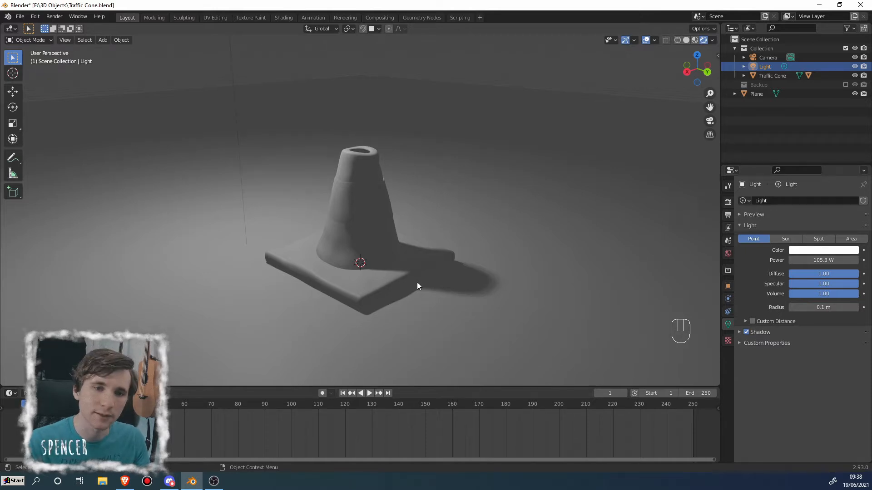
- Set the light's power to about 392.5 W
scroll(417, 282, down, 1)
middle_drag(417, 282, 385, 258)
scroll(444, 287, down, 2)
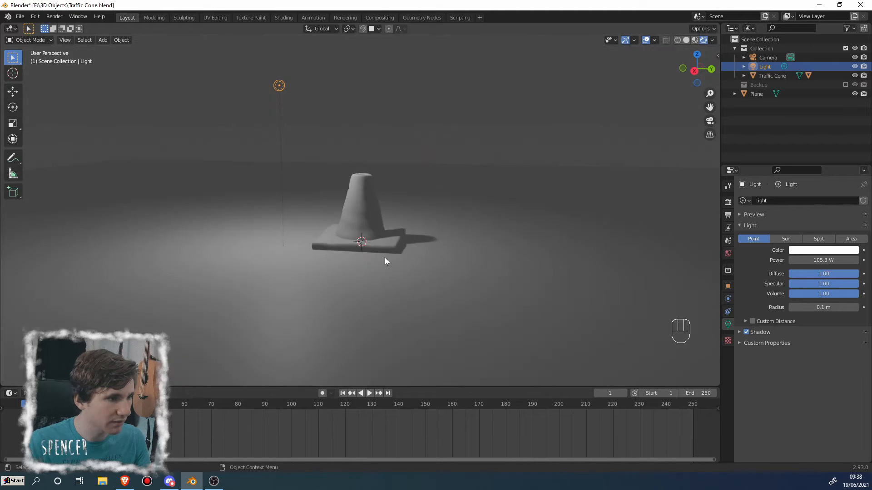
drag(809, 263, 849, 259)
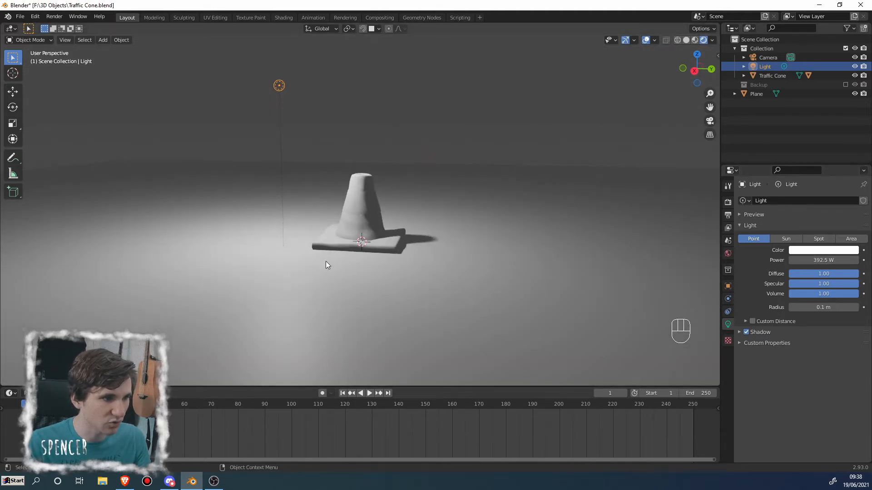
- Reposition the light in two moves, placing it higher and farther out beside the cone so the shadow falls away from it
middle_drag(325, 262, 293, 147)
key(g)
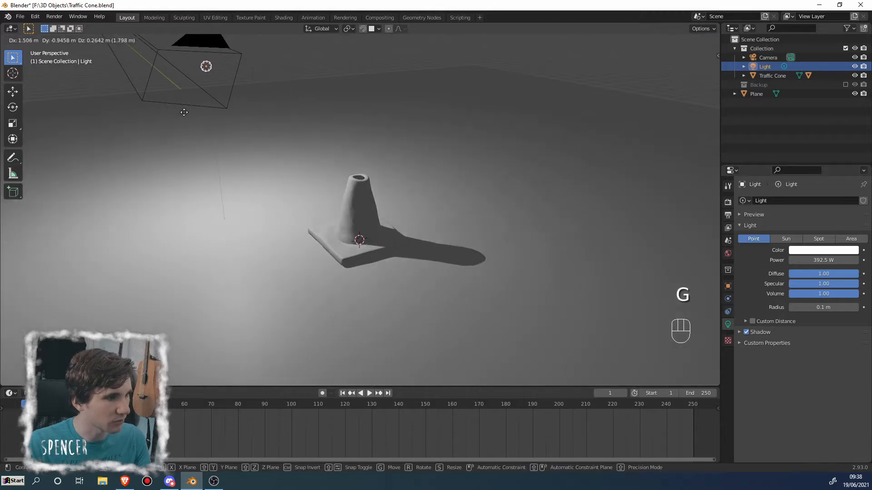
click(179, 114)
middle_drag(278, 239, 317, 253)
key(g)
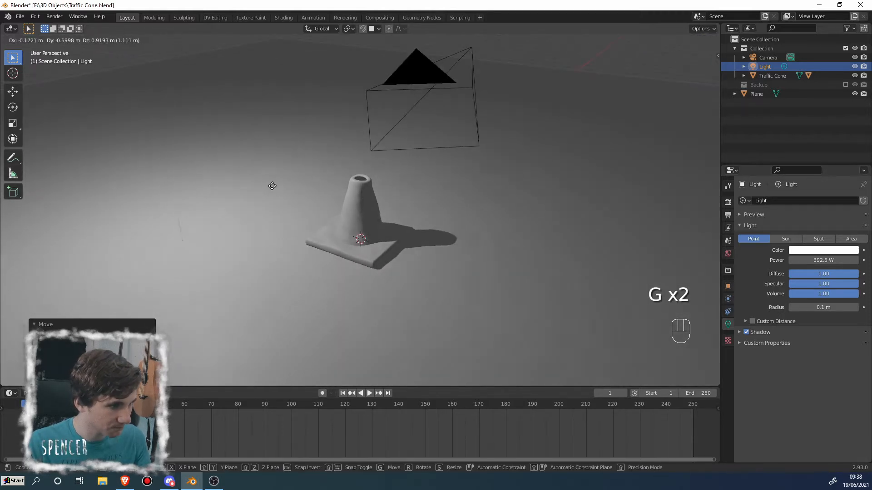
click(265, 193)
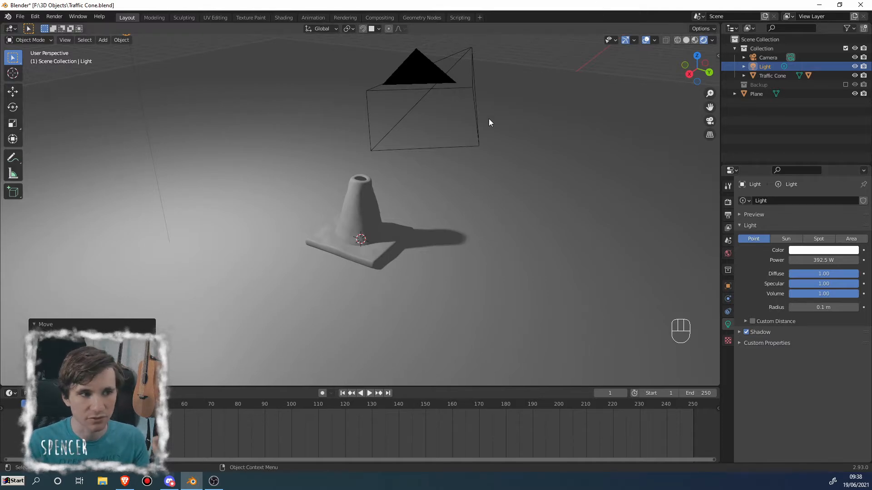
- Enable ambient occlusion in the Eevee render settings with a distance of 0.71 m, and turn on bloom
middle_drag(488, 119, 429, 119)
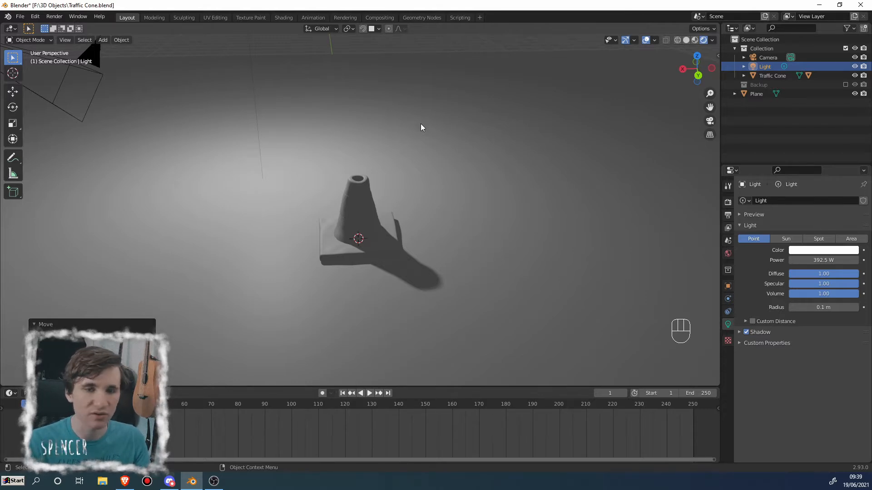
middle_drag(421, 130, 538, 150)
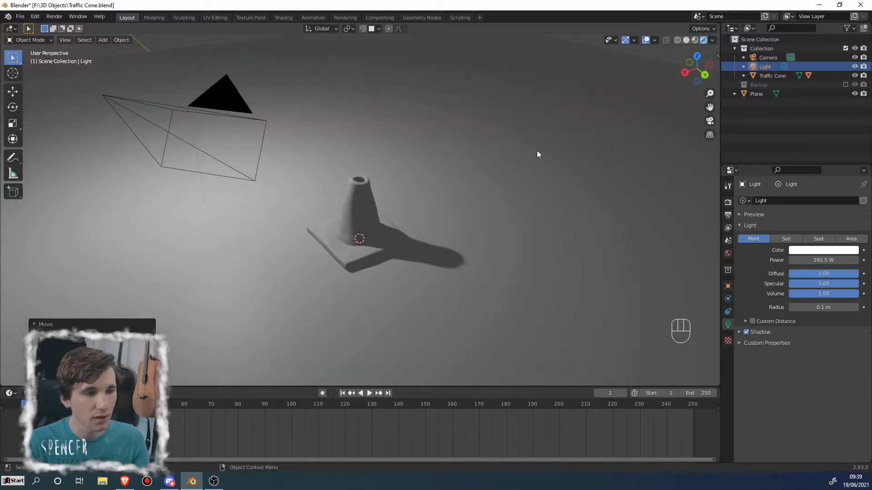
click(728, 203)
click(746, 262)
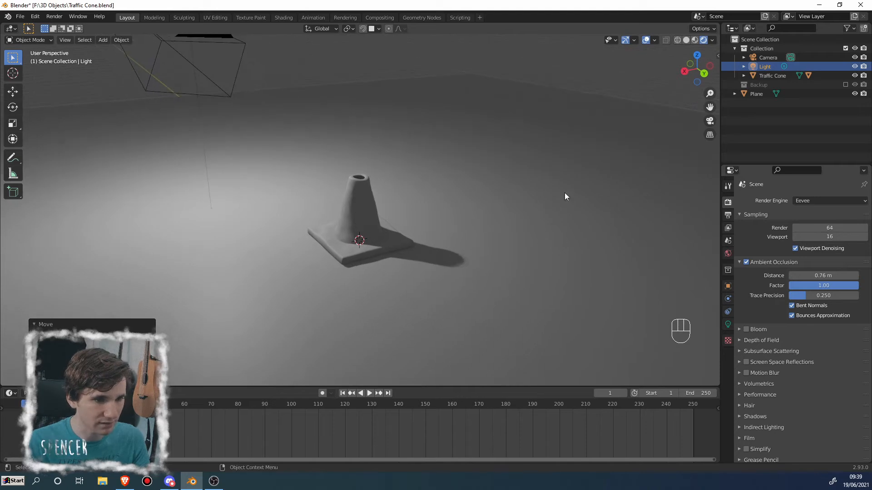
middle_drag(565, 193, 557, 250)
mouse_move(823, 276)
mouse_down()
mouse_move(849, 276)
mouse_move(823, 276)
mouse_up()
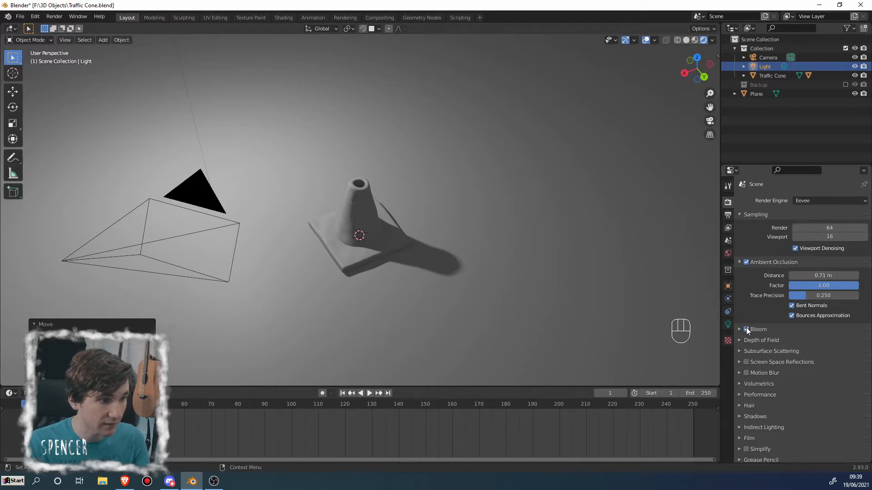
- Move the light down close to the cone to test the bloom glow, and place it back high beside the cone
middle_drag(508, 246, 490, 182)
key(g)
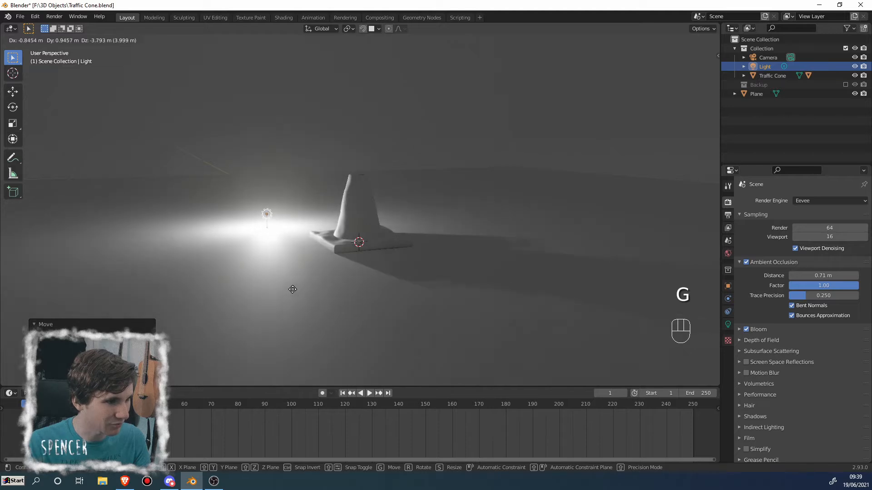
click(240, 121)
middle_drag(240, 121, 402, 212)
key(g)
click(443, 194)
mouse_move(444, 194)
middle_down()
mouse_move(465, 206)
mouse_move(457, 201)
middle_up()
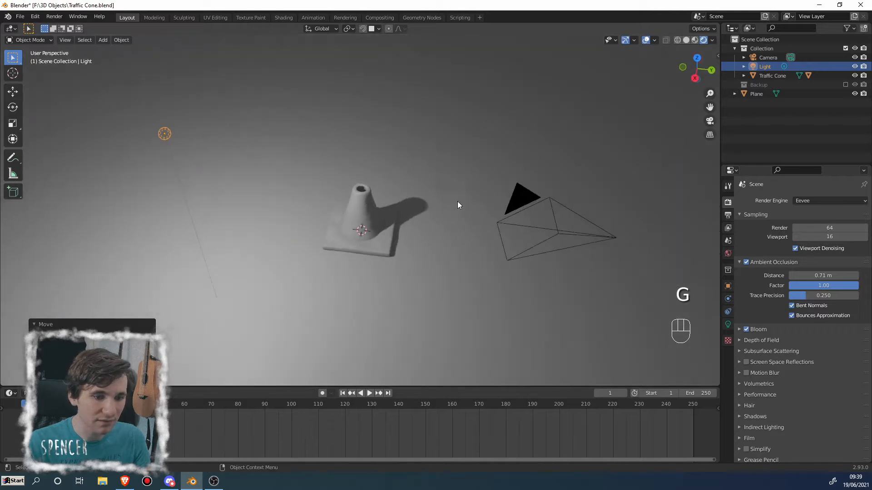
- Try a shadow cube size of 128 px in the render settings and restore it to 4096 px
scroll(755, 365, down, 2)
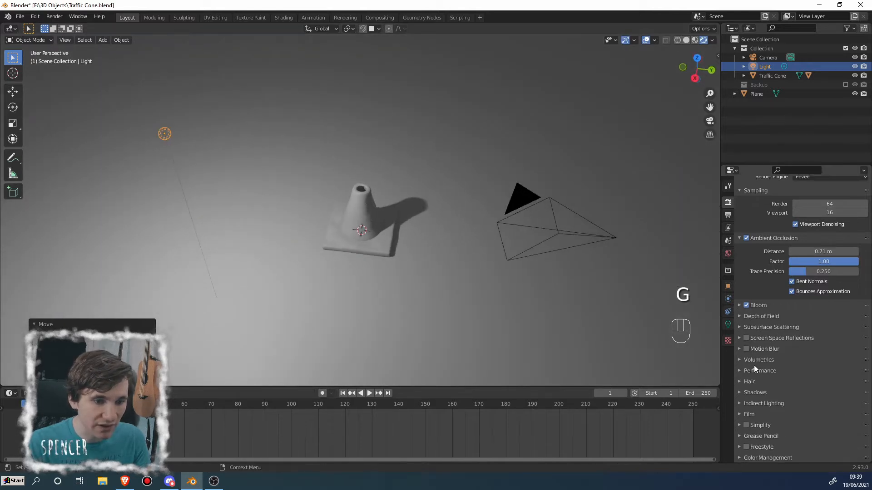
click(742, 394)
click(815, 406)
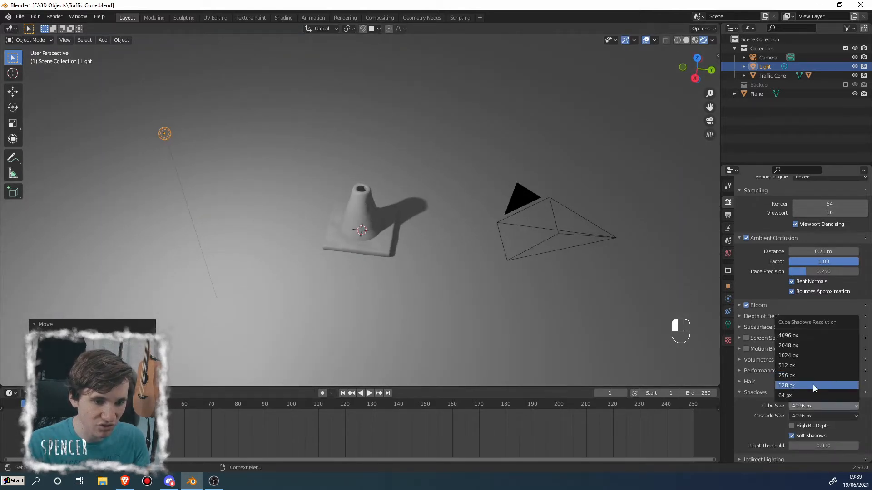
click(802, 385)
click(803, 406)
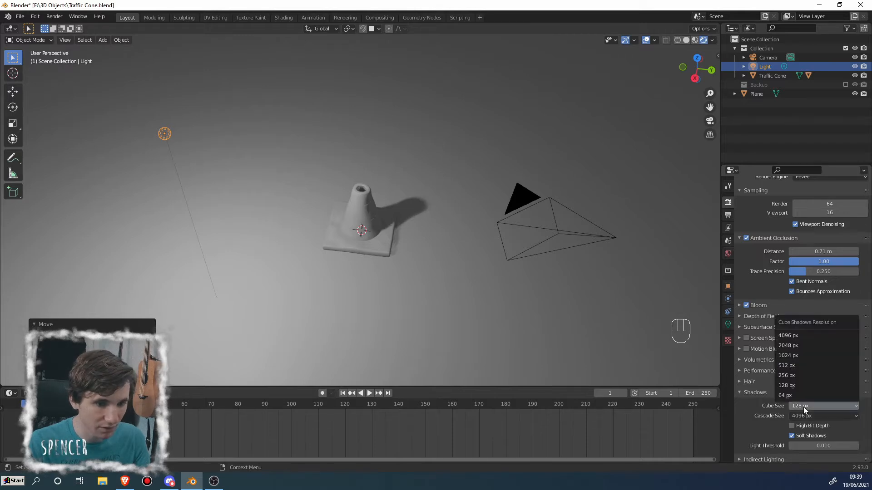
click(799, 336)
- Inspect the cone's surface and its shadow on the ground plane up close and from several angles
middle_drag(461, 229, 406, 247)
scroll(406, 248, up, 5)
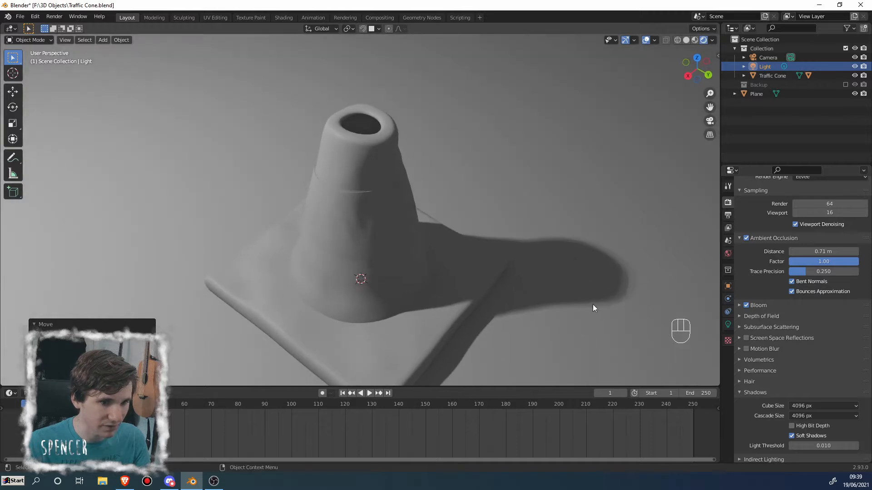
middle_drag(499, 231, 536, 200)
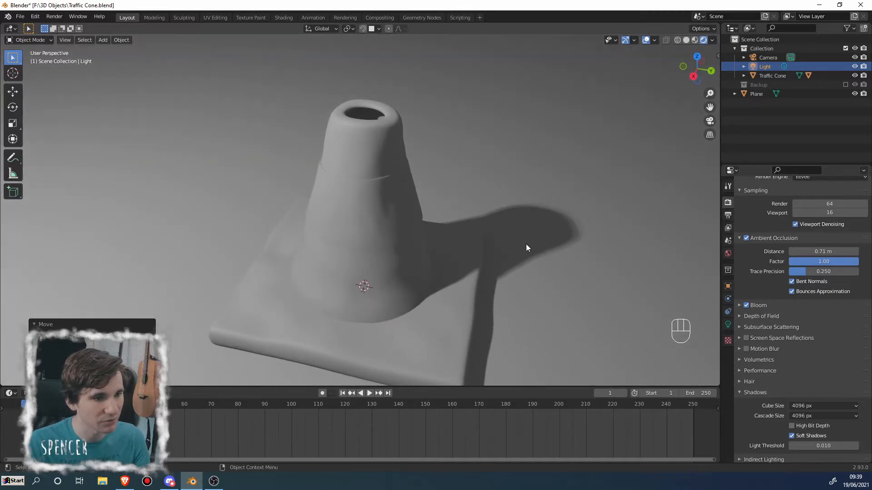
scroll(526, 248, down, 4)
middle_drag(504, 237, 460, 243)
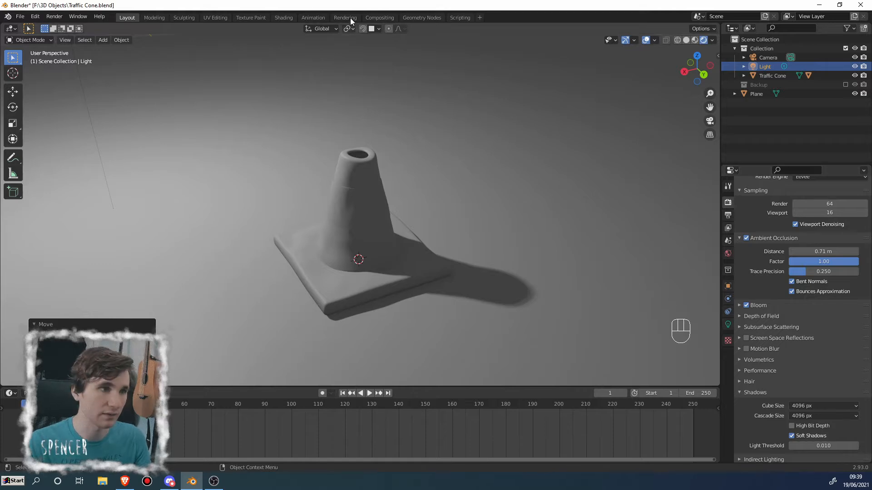
scroll(441, 187, down, 1)
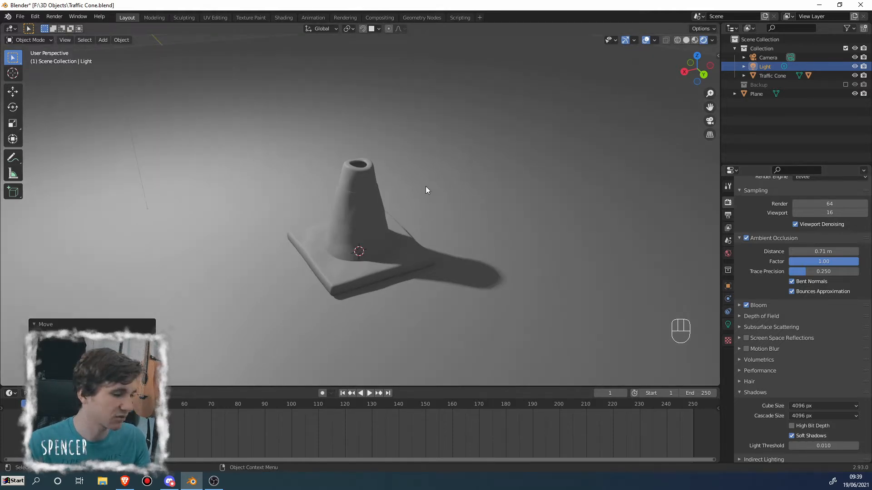
- Save the file and switch the render engine to Cycles, checking the cone in the path-traced preview
key(ctrl+s)
scroll(774, 284, up, 2)
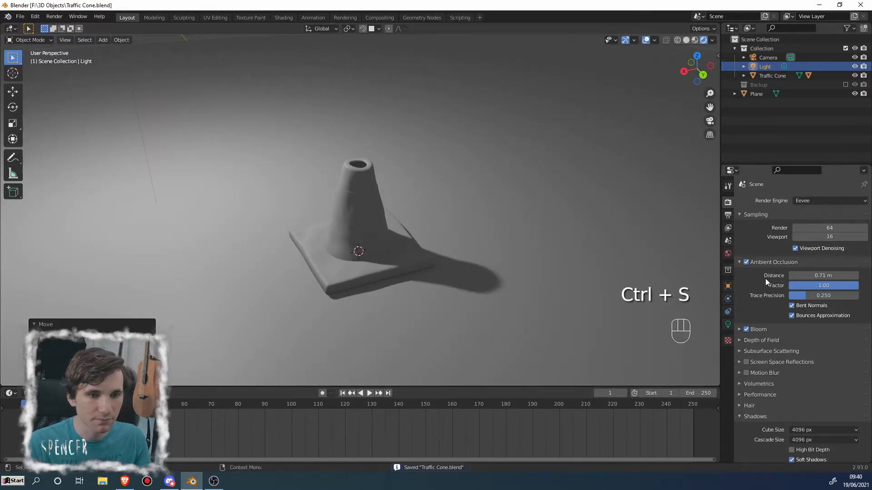
click(821, 200)
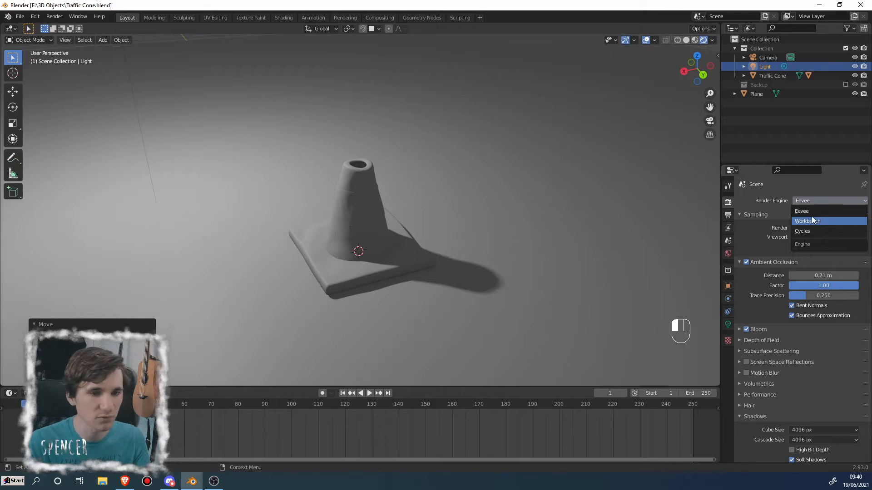
click(810, 231)
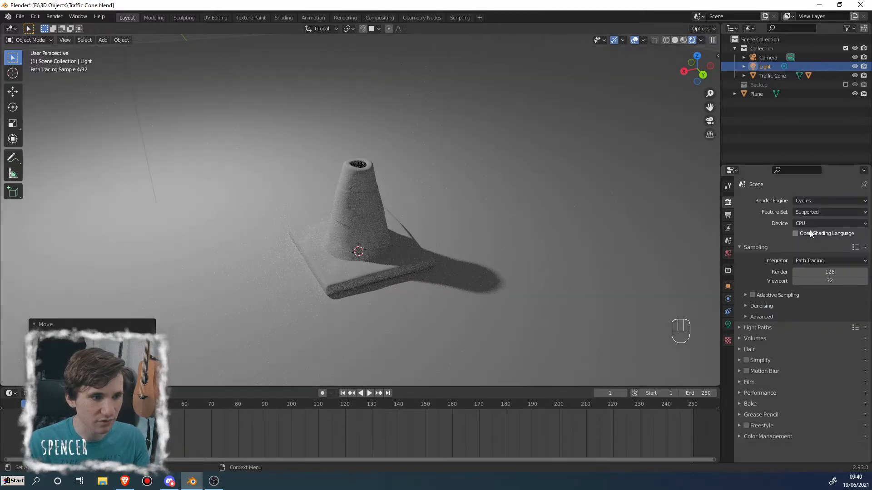
mouse_move(467, 211)
middle_down()
mouse_move(454, 189)
mouse_move(468, 214)
middle_up()
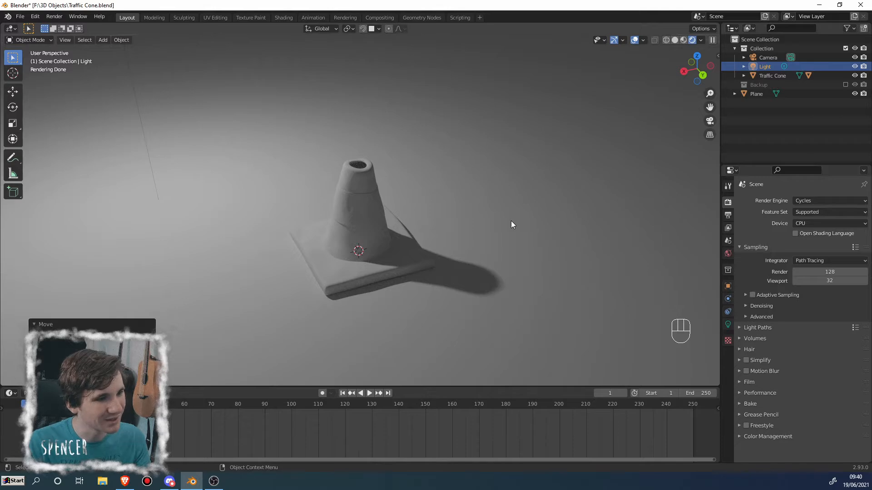
click(813, 200)
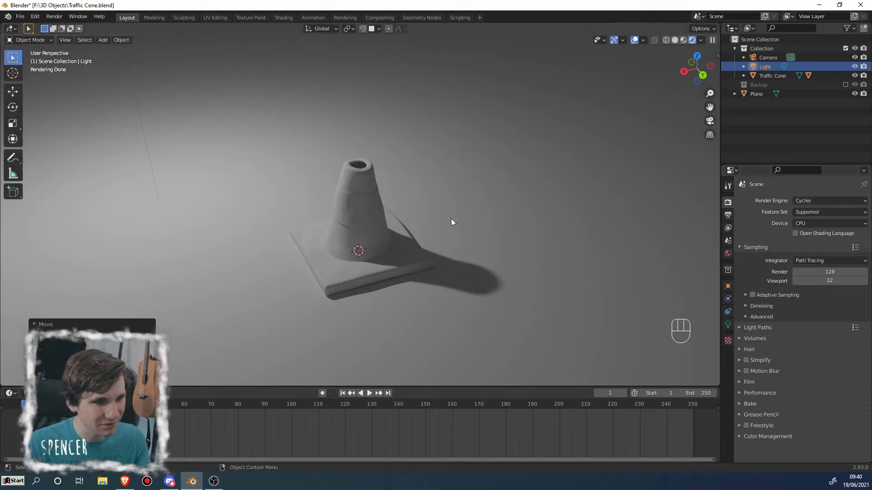
scroll(360, 215, up, 3)
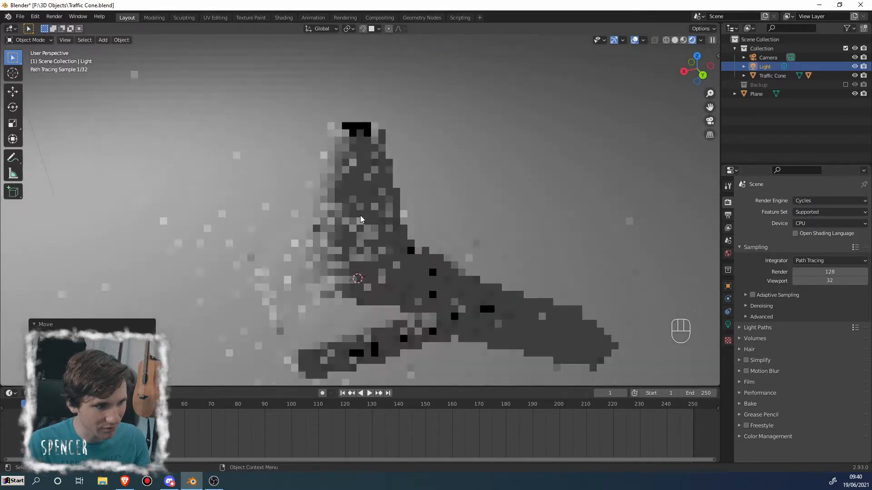
middle_drag(363, 215, 372, 192)
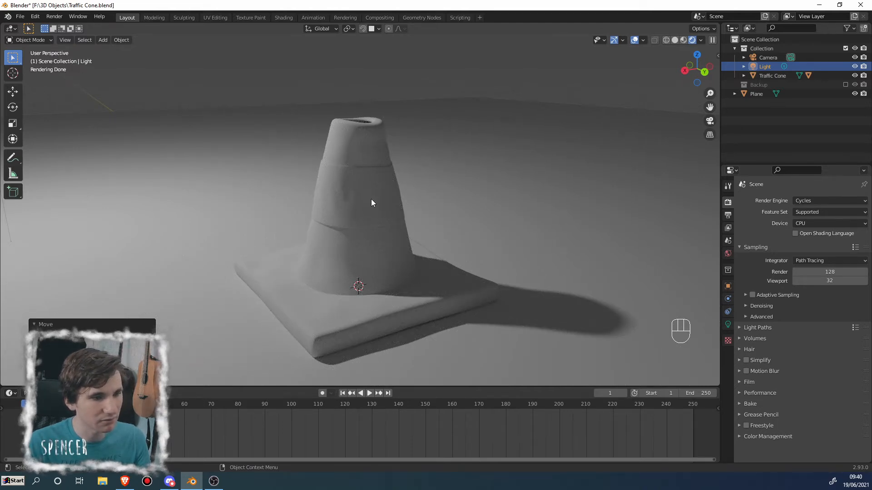
- Set the Cycles render device to GPU Compute
click(807, 224)
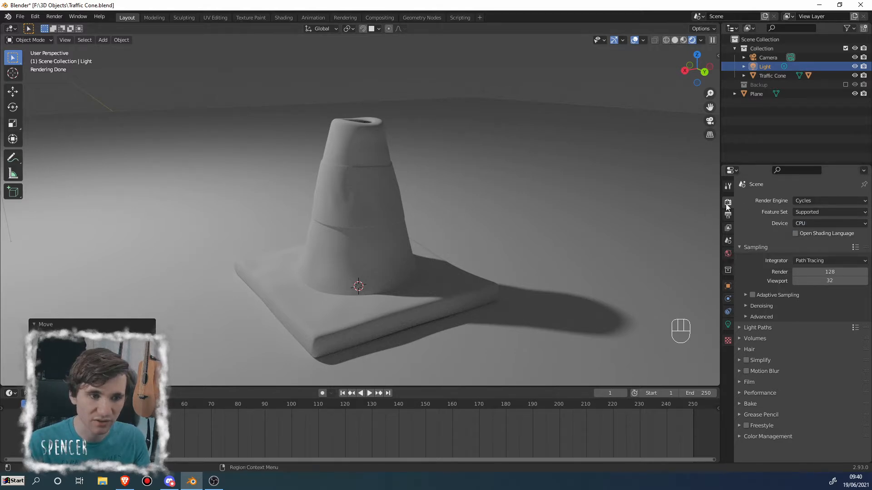
click(820, 223)
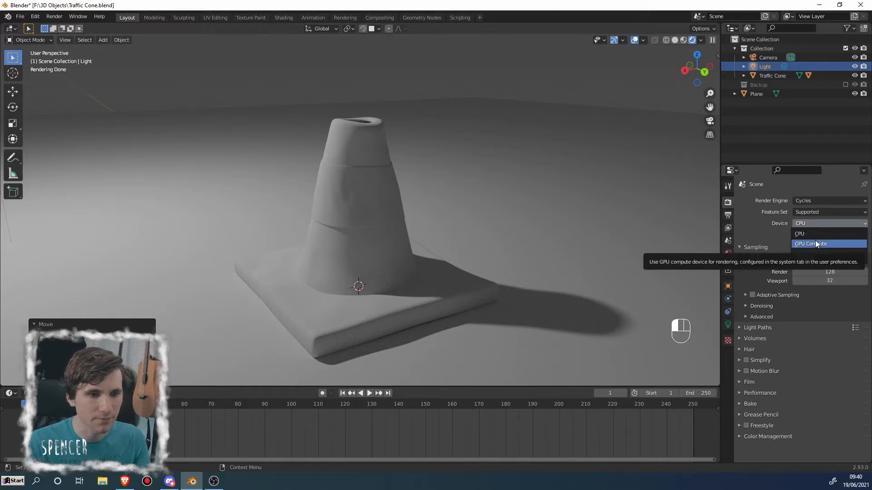
click(811, 243)
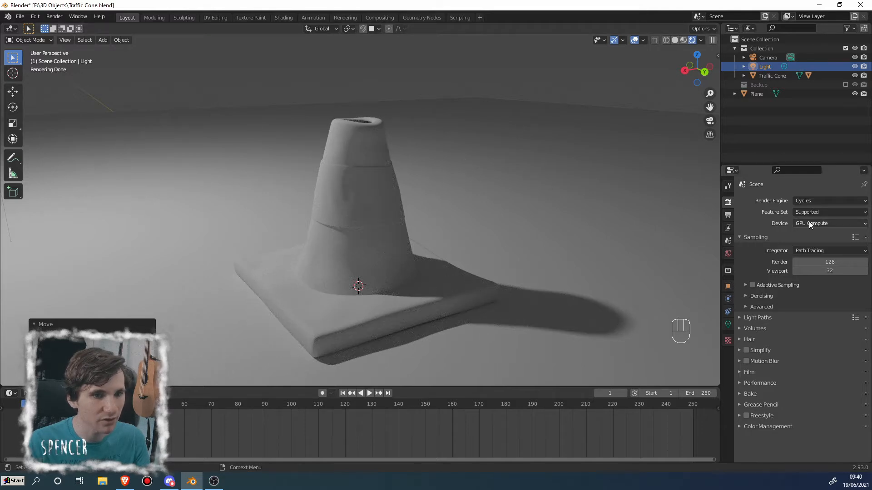
- Open the Preferences to review the System settings for GPU rendering, and close the window
click(35, 17)
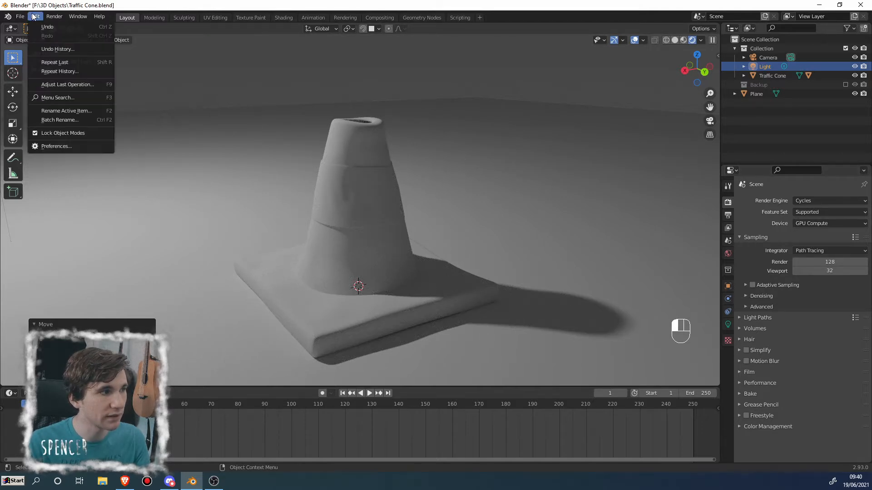
click(46, 146)
drag(174, 22, 354, 45)
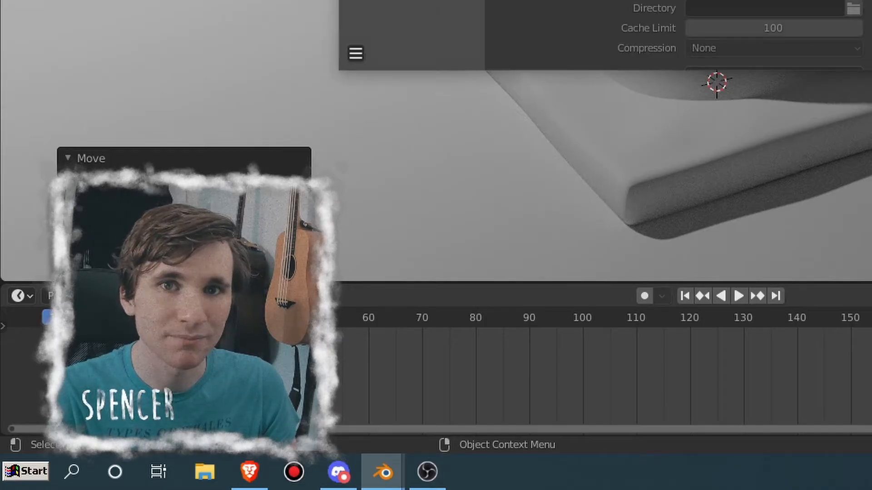
click(459, 38)
- Enable adaptive sampling for Cycles and check the cone's render preview
scroll(463, 127, down, 1)
mouse_move(463, 127)
middle_down()
mouse_move(459, 134)
mouse_move(489, 145)
mouse_move(478, 128)
middle_up()
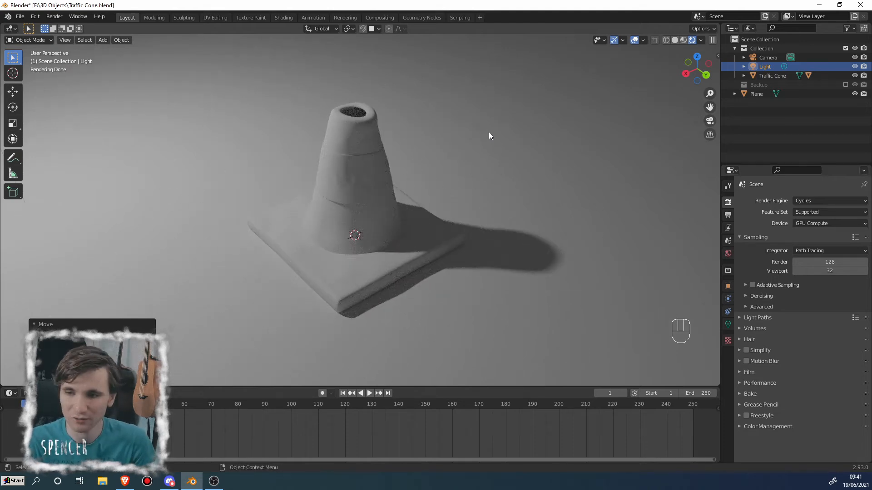
middle_drag(488, 131, 470, 138)
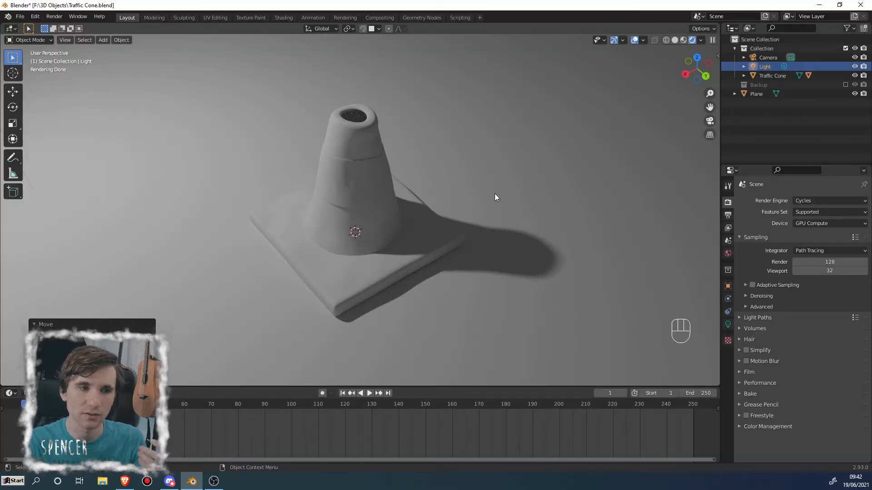
mouse_move(505, 186)
middle_down()
mouse_move(382, 159)
mouse_move(378, 182)
mouse_move(407, 154)
mouse_move(457, 181)
mouse_move(416, 189)
mouse_move(439, 190)
mouse_move(449, 182)
mouse_move(429, 189)
mouse_move(465, 174)
mouse_move(454, 177)
middle_up()
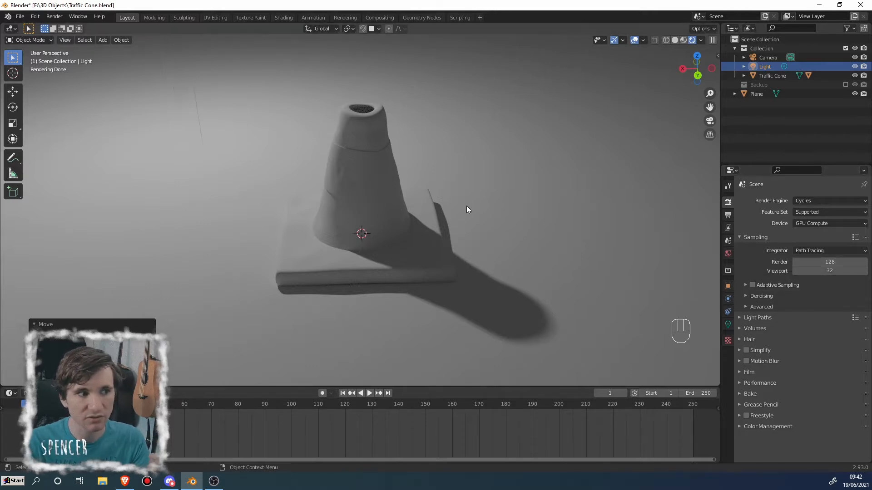
scroll(467, 209, down, 1)
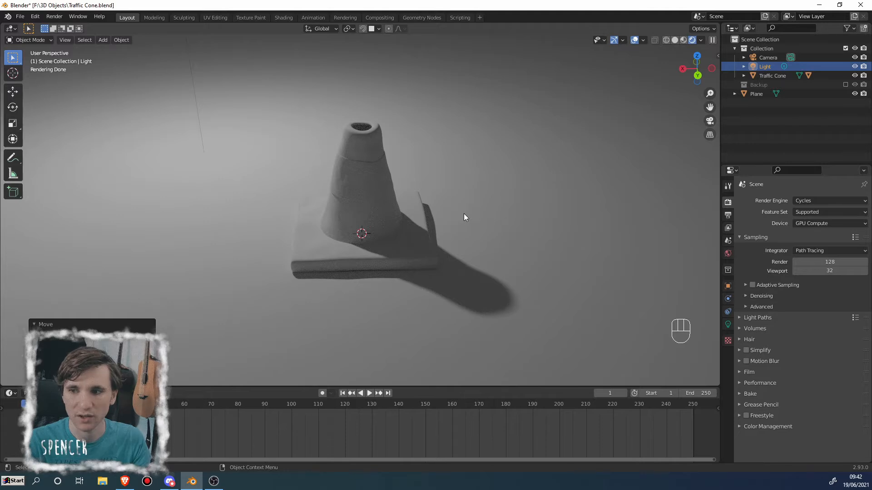
scroll(464, 215, up, 1)
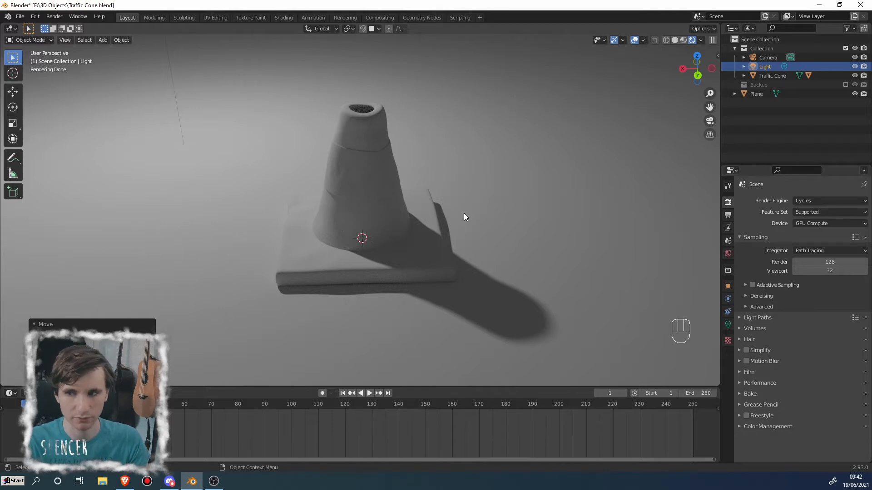
click(752, 285)
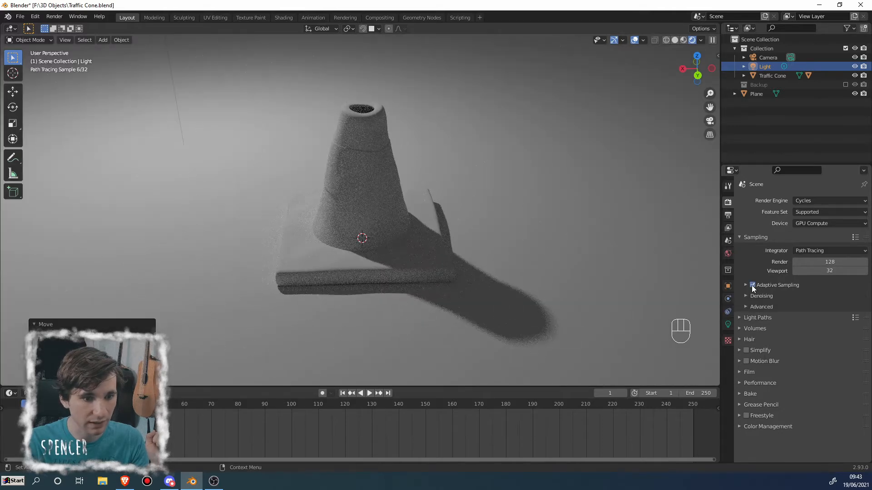
middle_drag(709, 277, 443, 193)
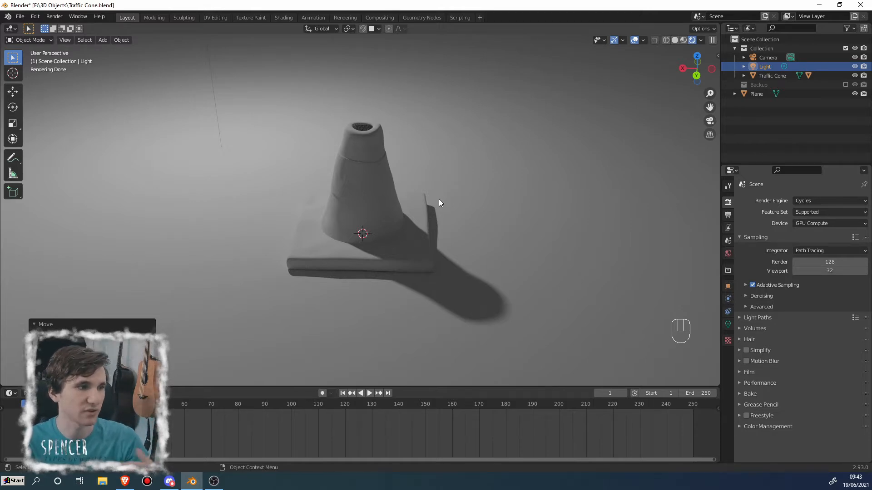
- Enable viewport denoising for Cycles with the Automatic denoiser and check the cone's render preview
mouse_move(439, 199)
middle_down()
mouse_move(470, 190)
mouse_move(462, 190)
middle_up()
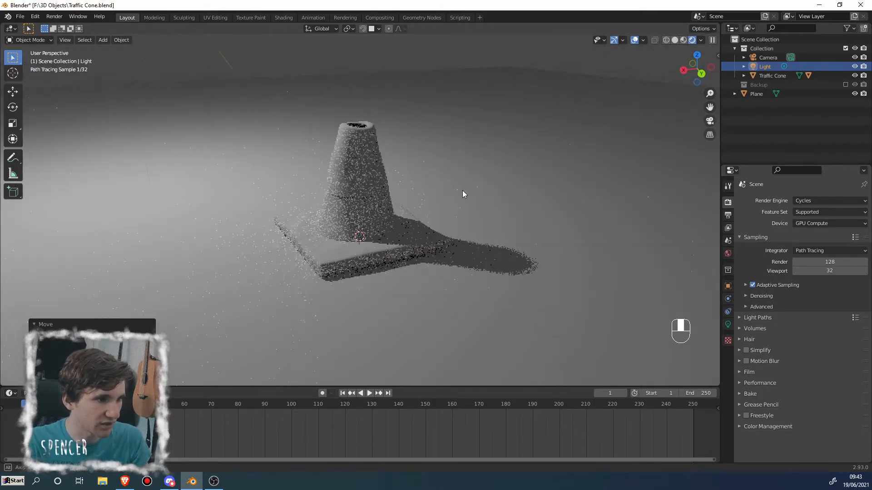
click(745, 296)
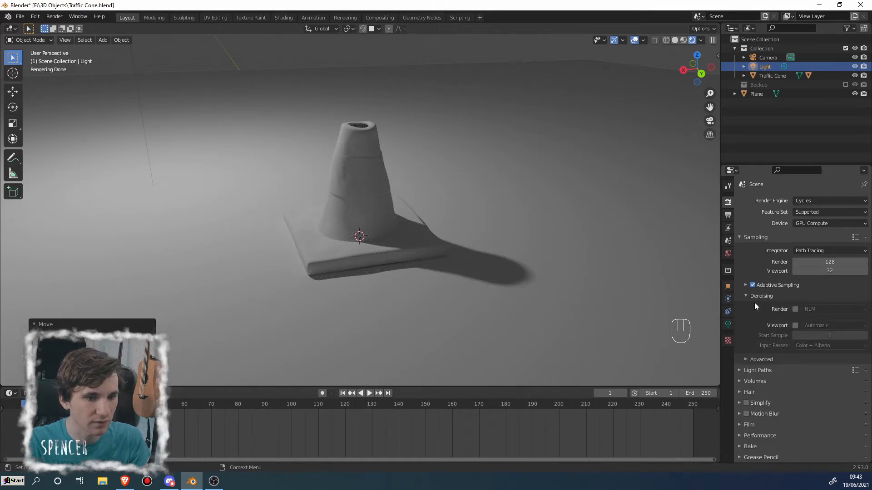
click(794, 326)
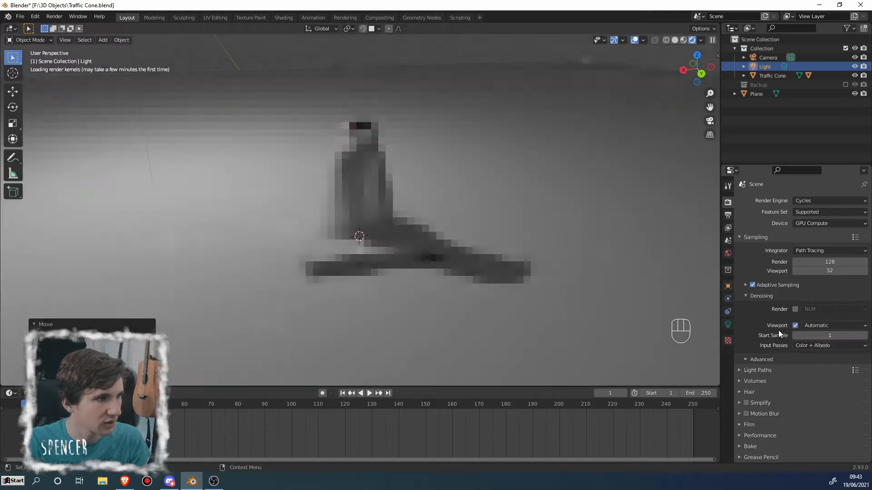
middle_drag(468, 170, 501, 212)
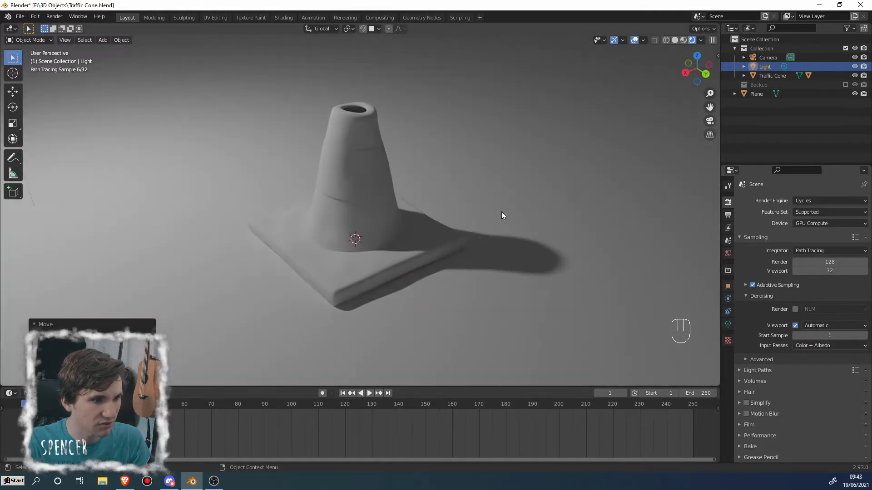
- Try OpenImageDenoise as the viewport denoiser, check the cone's preview, and return the denoiser to Automatic
click(829, 326)
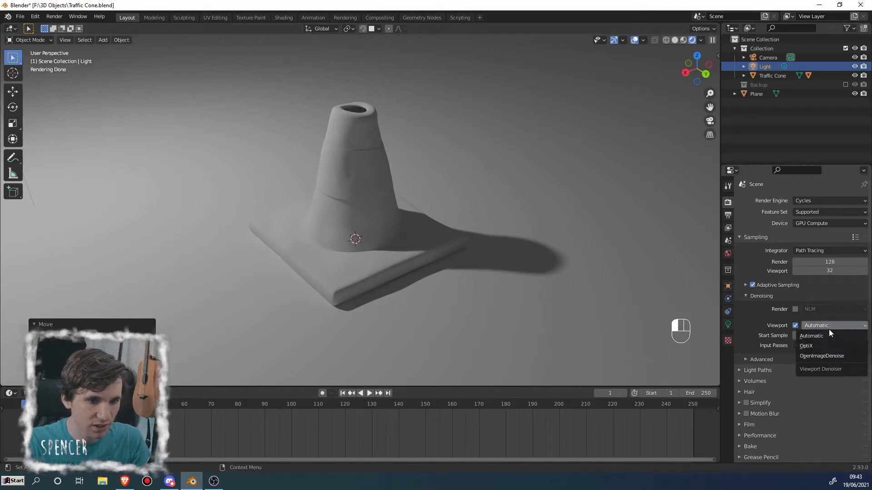
click(821, 357)
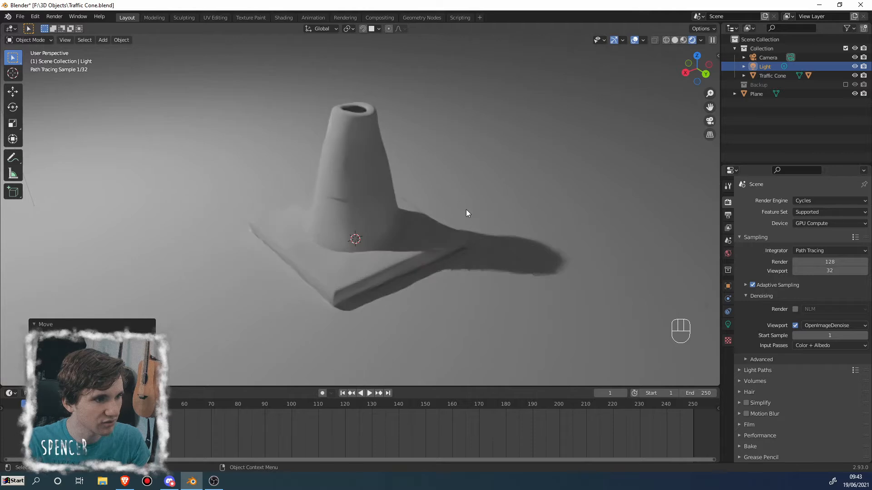
middle_drag(452, 203, 450, 232)
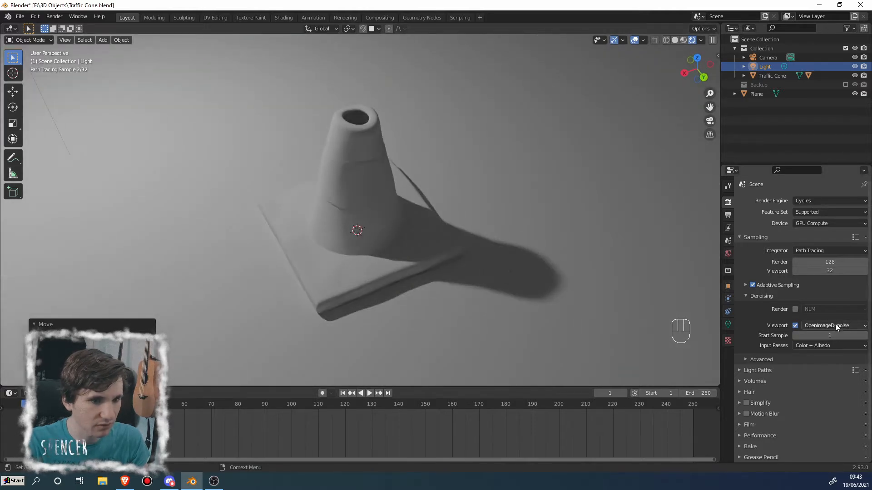
click(834, 325)
click(826, 336)
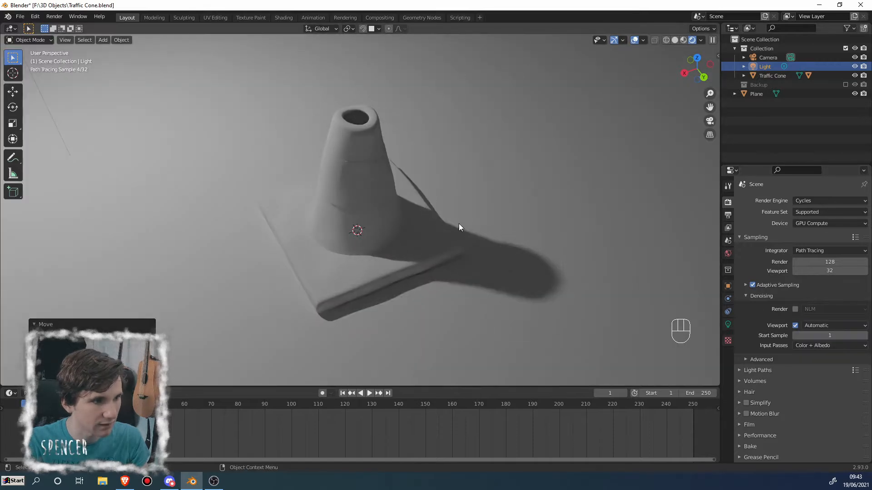
middle_drag(459, 224, 437, 208)
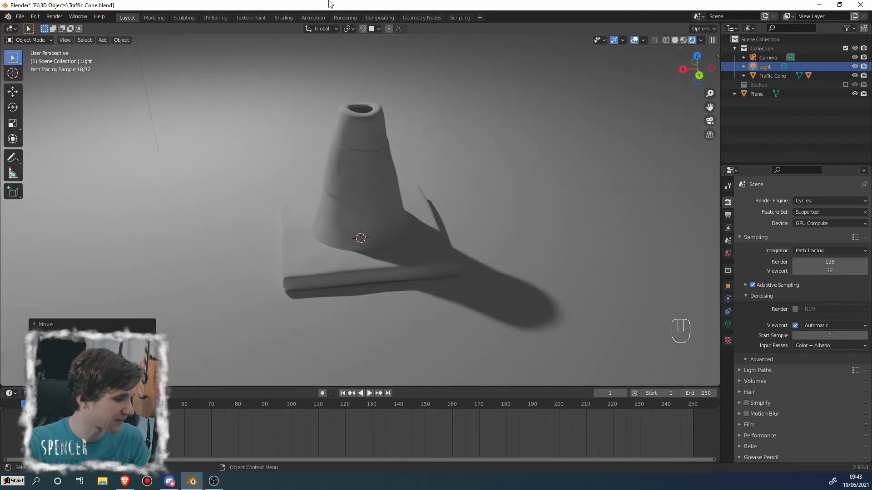
- Save the file and look through the camera with the camera selected
key(ctrl+s)
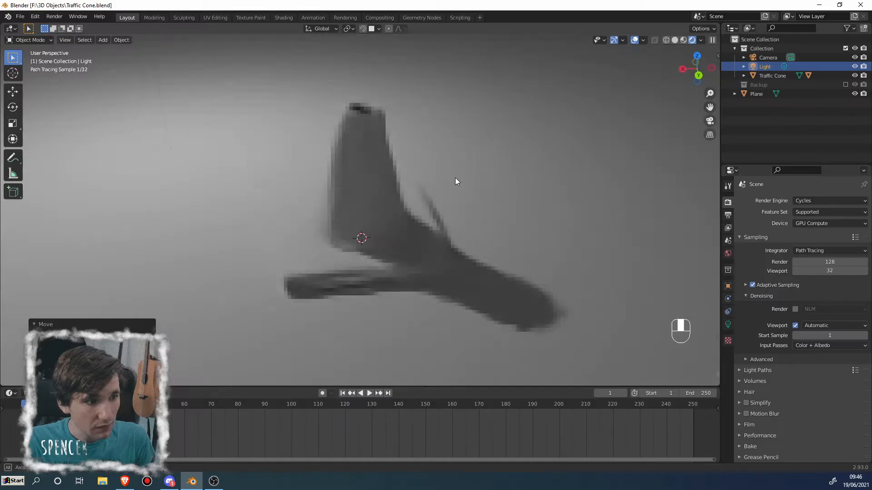
mouse_move(455, 178)
middle_down()
mouse_move(403, 182)
mouse_move(444, 165)
mouse_move(444, 190)
middle_up()
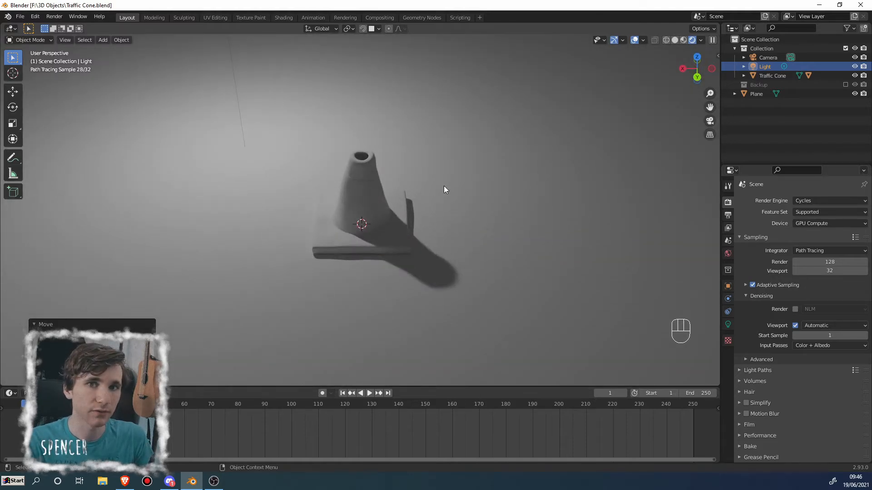
key(KP_0)
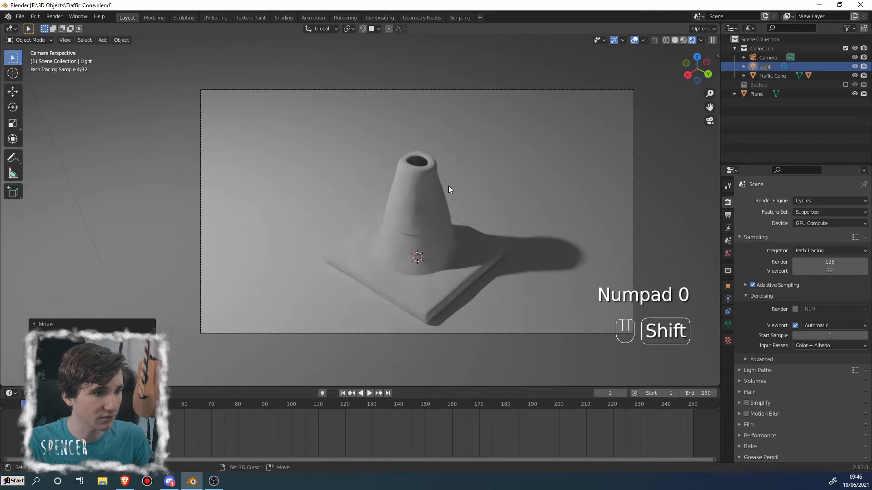
shift+middle_drag(448, 186, 388, 138)
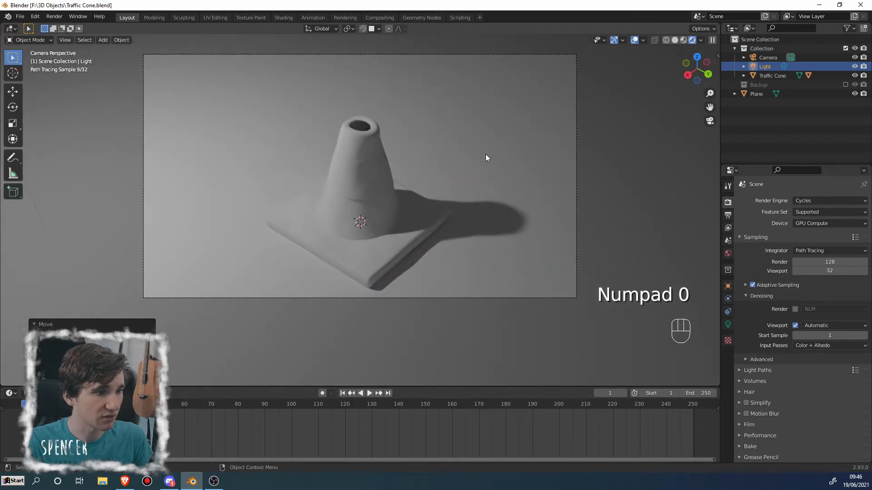
click(385, 55)
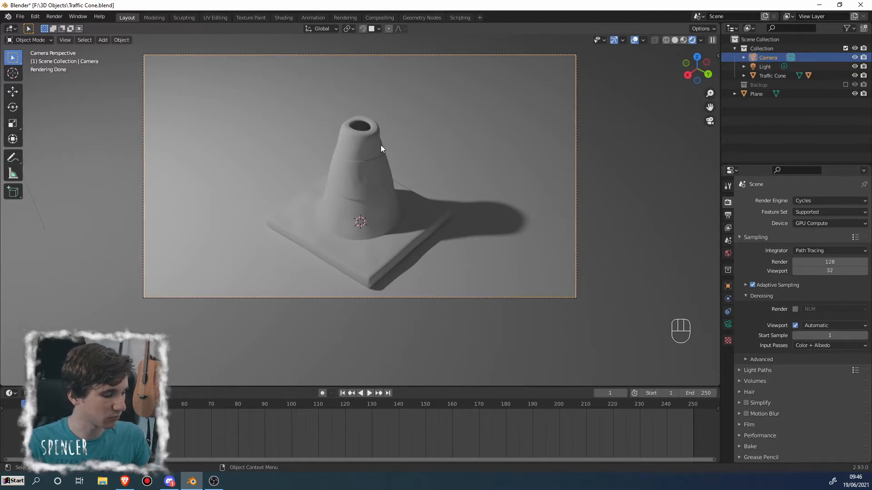
- Try moving, rotating and scaling the camera through its own view
key(g)
right_click(371, 143)
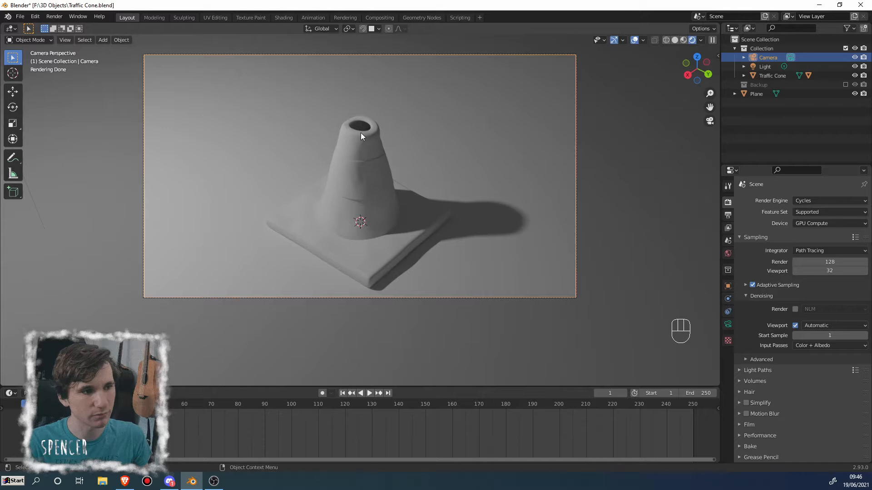
key(g)
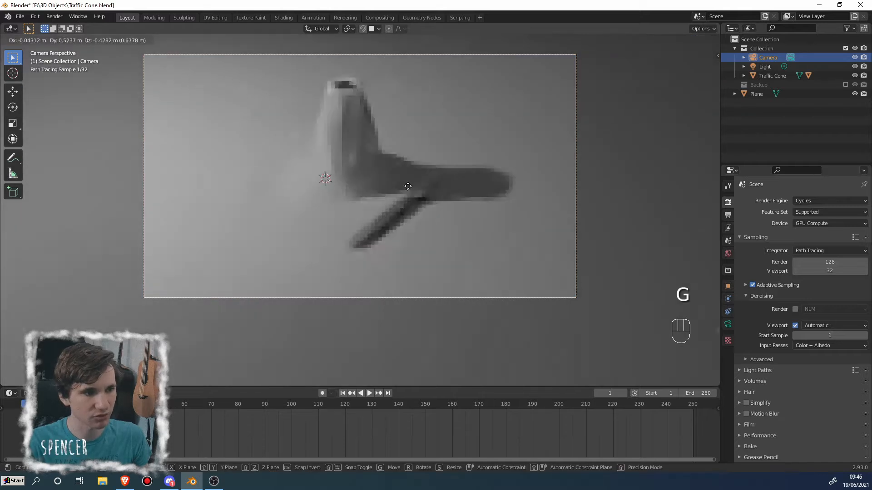
right_click(422, 173)
key(g)
key(r)
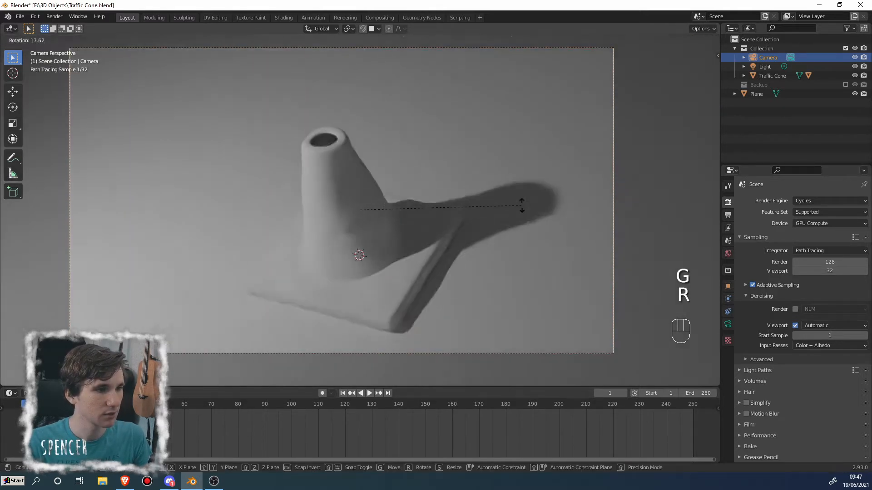
right_click(522, 206)
key(s)
right_click(567, 173)
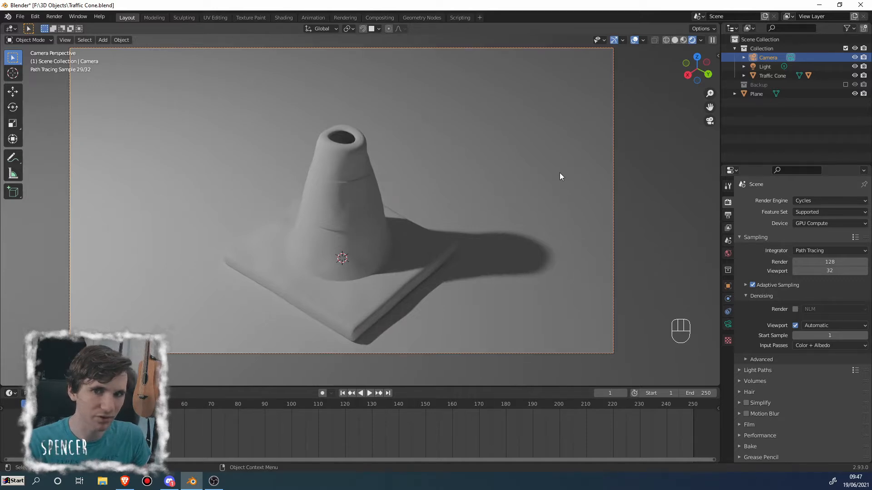
- Lock the camera to the view and try orbiting it around the cone
scroll(558, 173, down, 1)
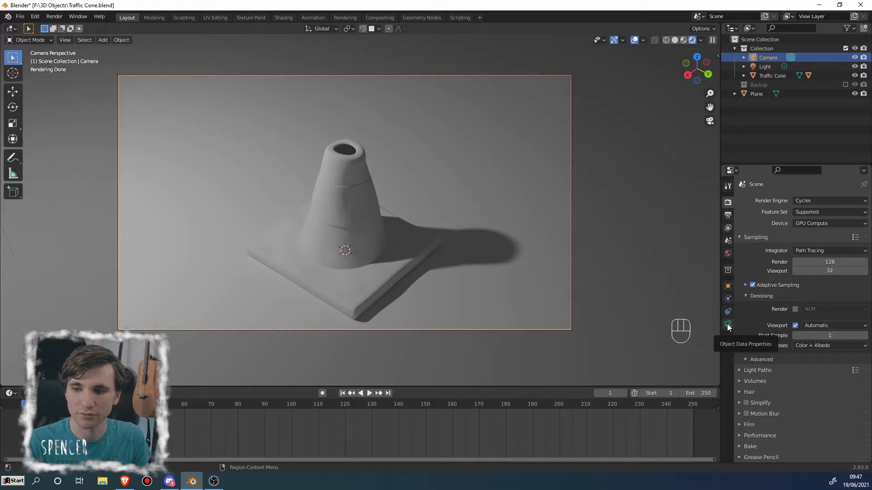
click(718, 56)
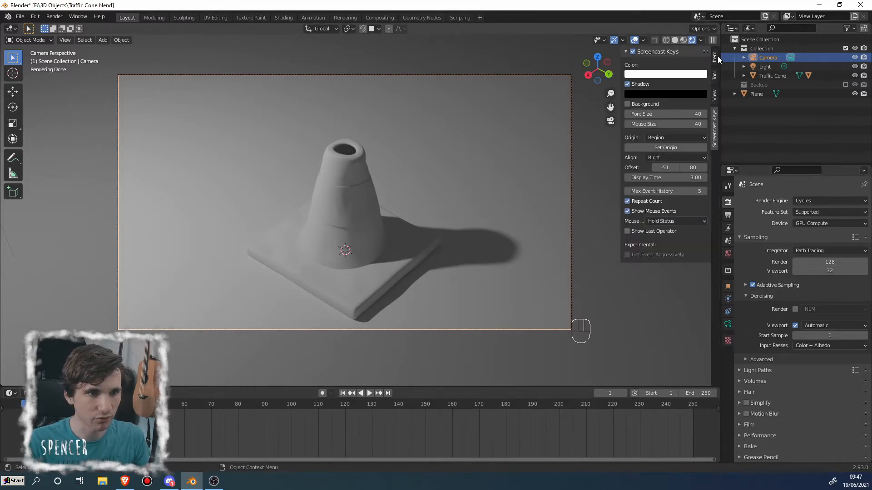
click(715, 58)
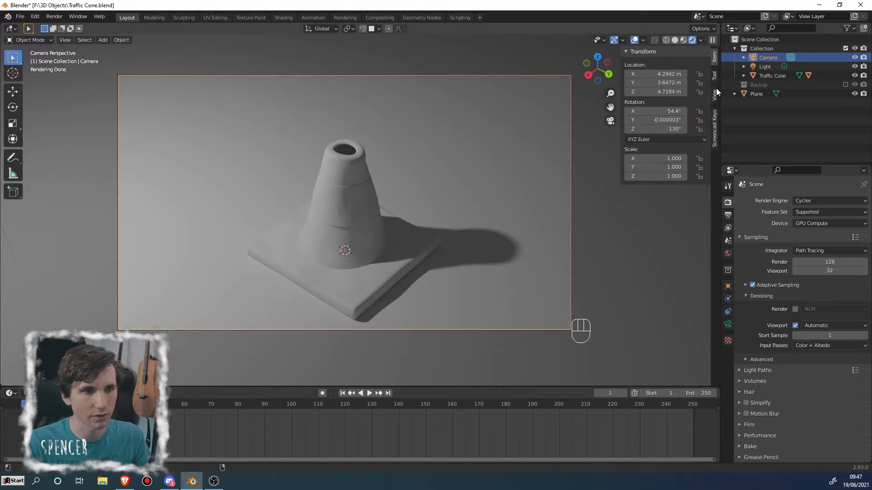
key(n)
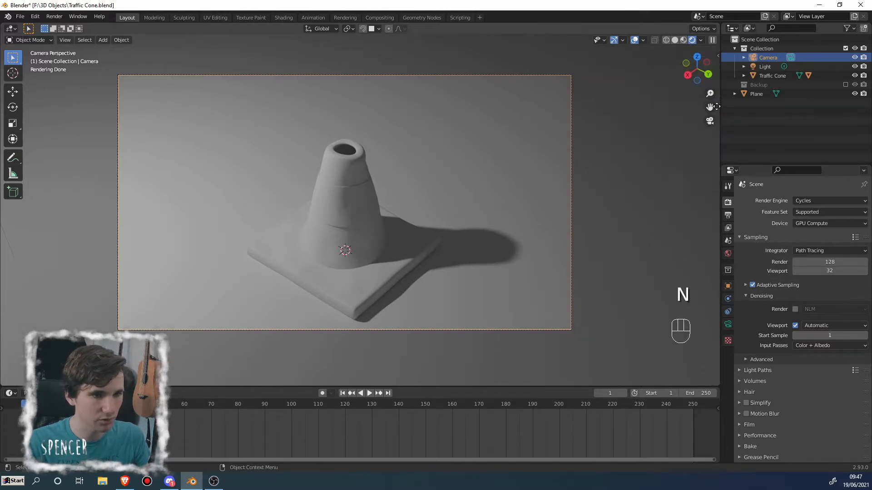
key(n)
click(717, 55)
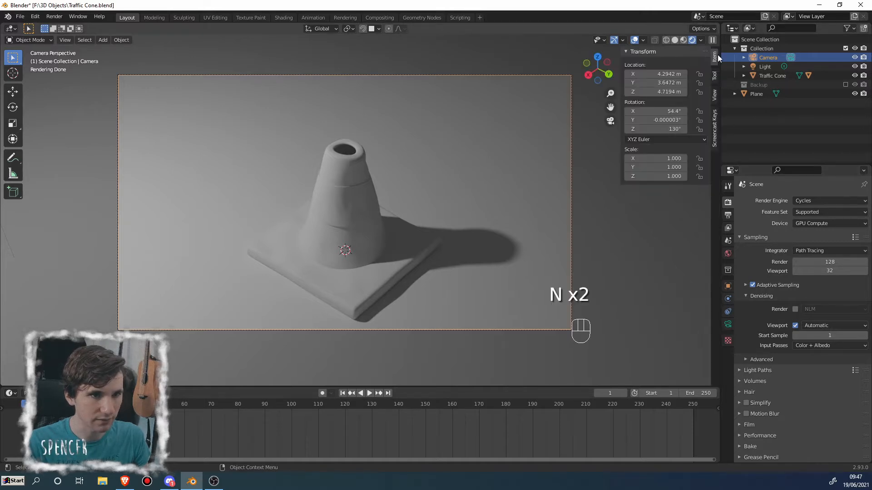
click(715, 94)
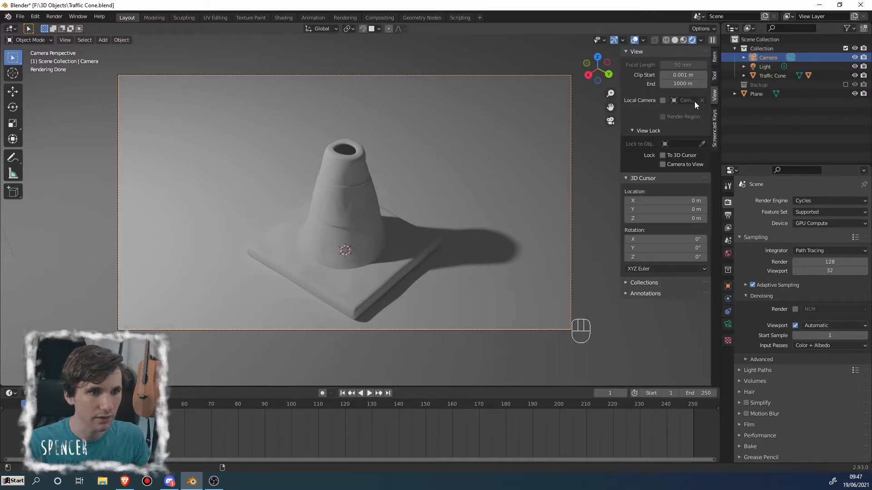
click(662, 165)
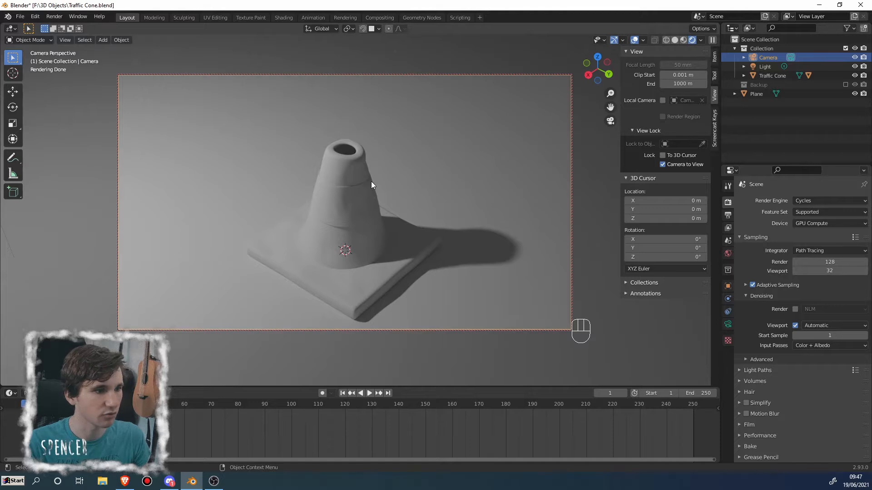
mouse_move(371, 181)
middle_down()
mouse_move(429, 172)
mouse_move(465, 147)
mouse_move(481, 149)
mouse_move(521, 188)
mouse_move(553, 153)
mouse_move(364, 191)
middle_up()
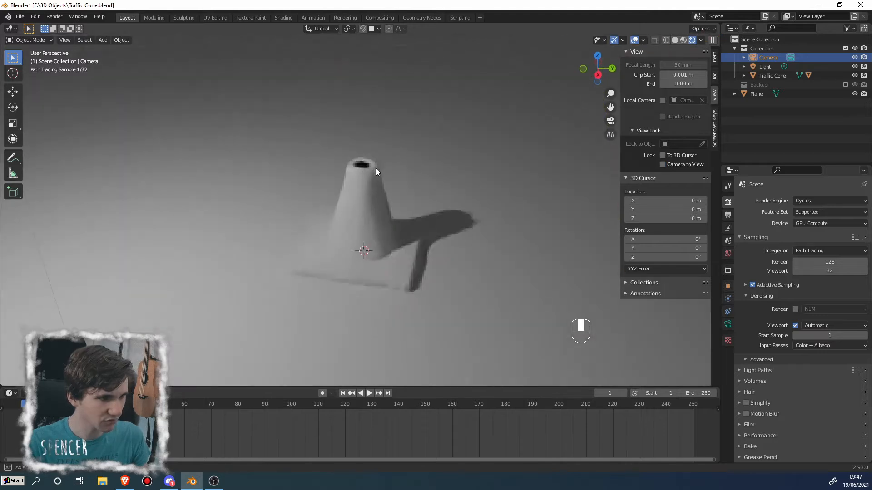
- Align the camera to a low-angle view of the cone and move it to frame the whole cone
middle_drag(375, 168, 429, 149)
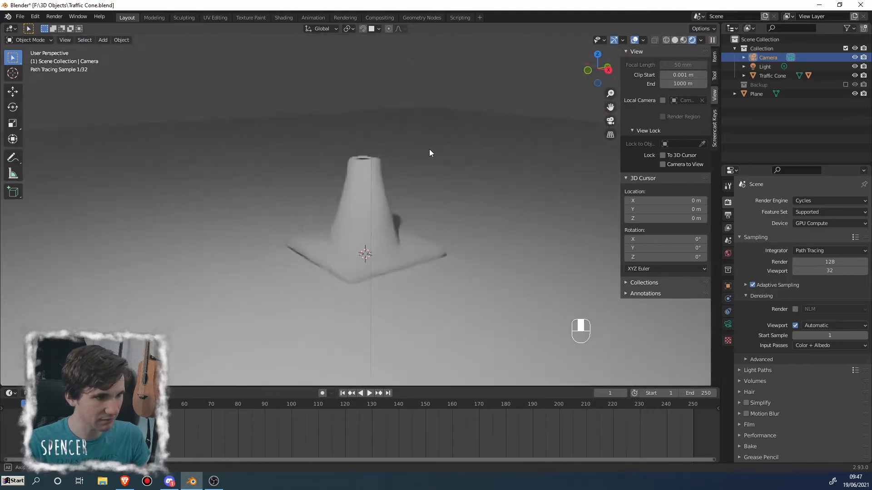
shift+middle_drag(361, 204, 402, 130)
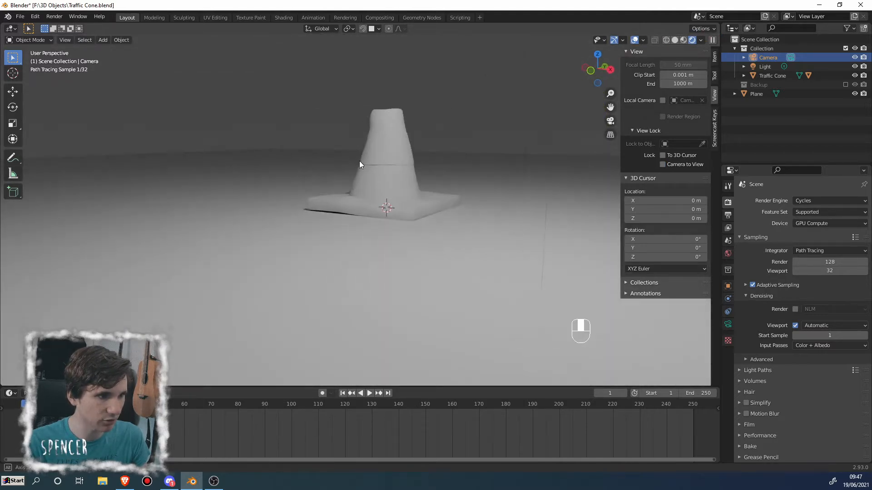
middle_drag(359, 161, 410, 162)
key(ctrl)
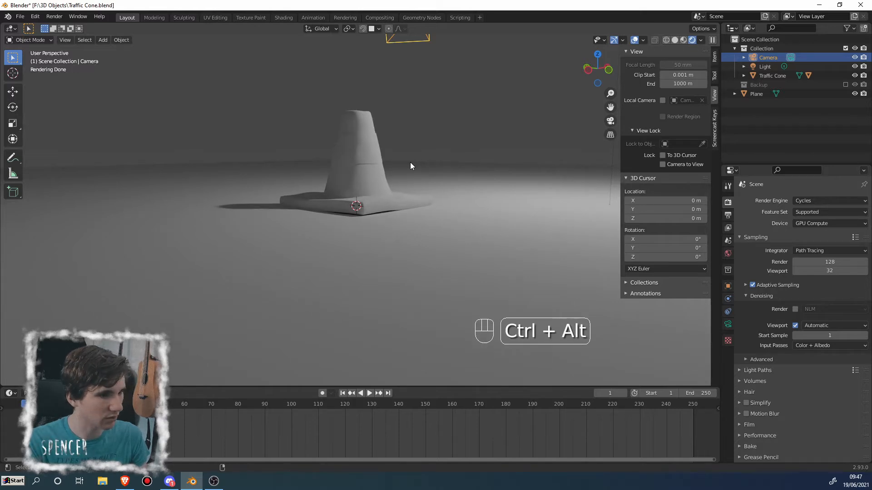
key(ctrl+alt+KP_0)
key(g)
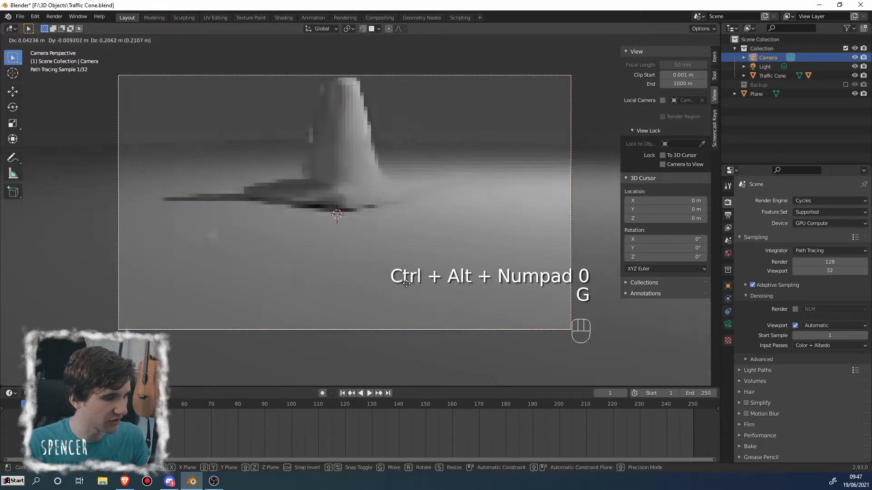
click(386, 252)
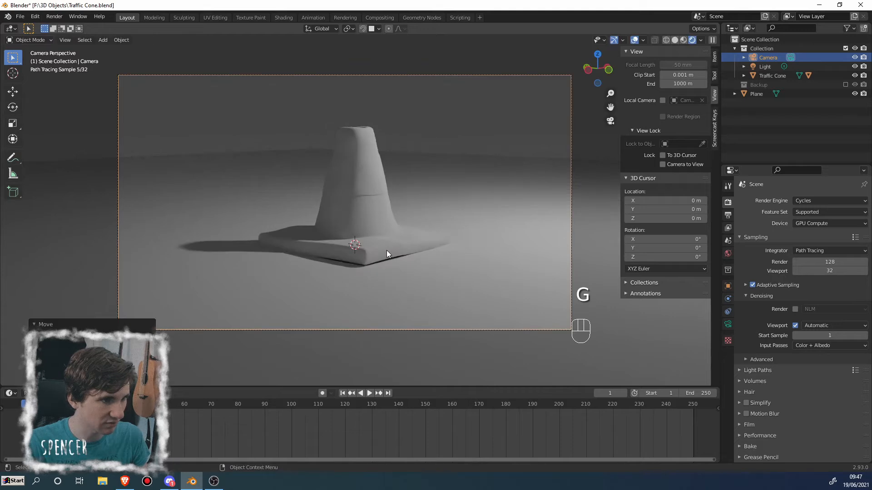
- Reselect the camera and show its lens and depth of field settings
click(472, 208)
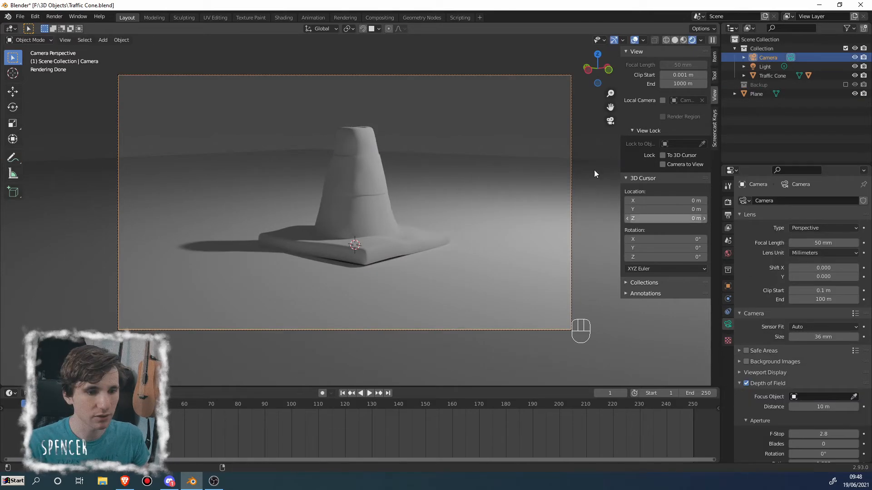
click(509, 143)
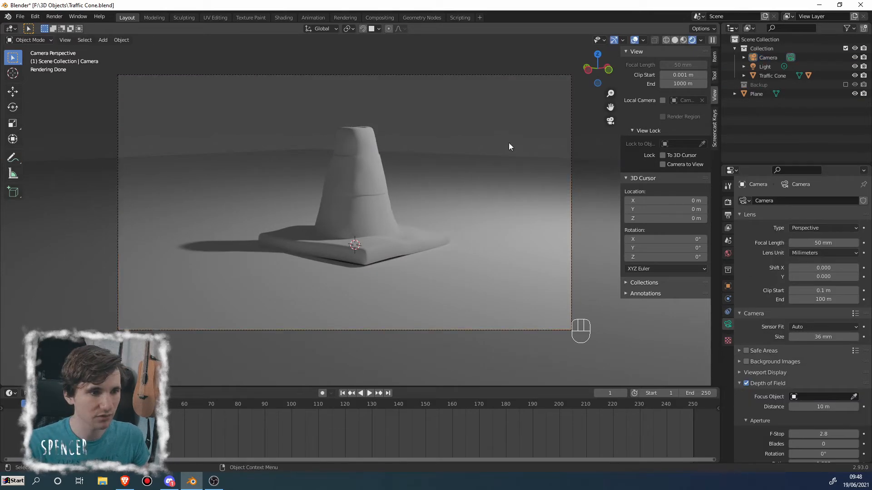
click(755, 59)
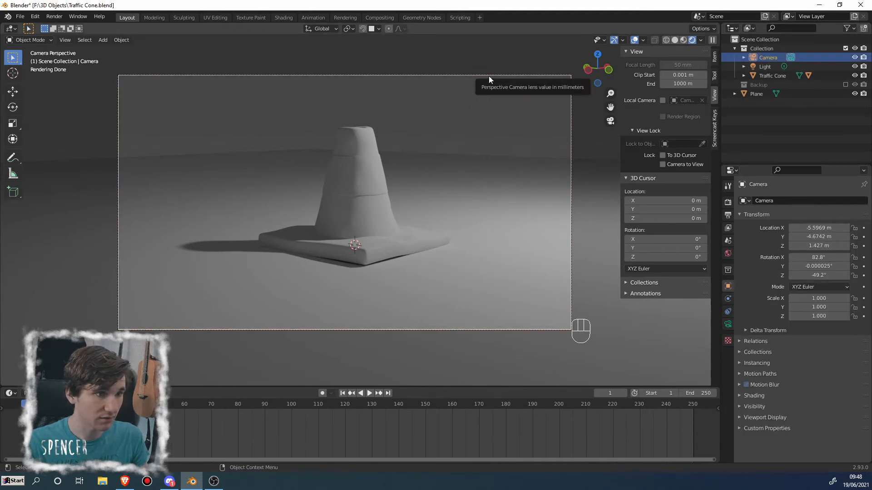
click(728, 324)
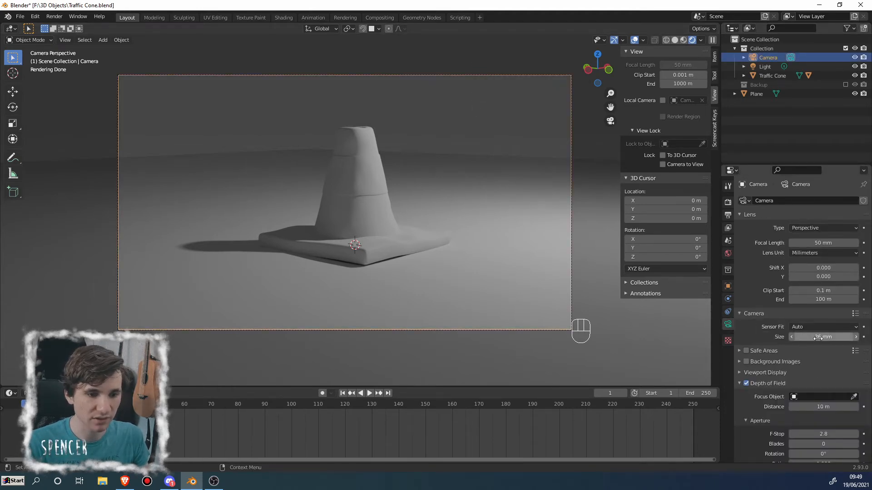
- Try sensor sizes of 31 mm and 81 mm with a 168 mm focal length on the camera
mouse_move(823, 337)
mouse_down()
mouse_move(795, 336)
mouse_move(828, 337)
mouse_move(796, 337)
mouse_move(813, 337)
mouse_up()
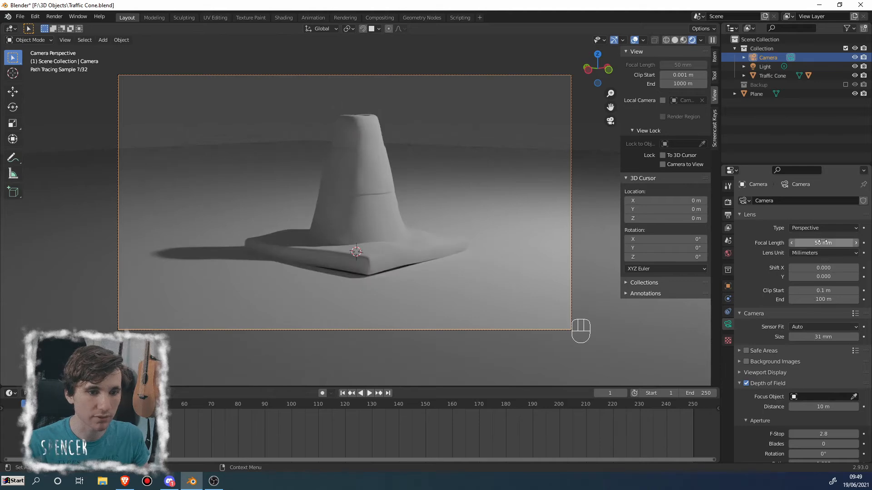
mouse_move(823, 243)
mouse_down()
mouse_move(861, 243)
mouse_move(823, 243)
mouse_up()
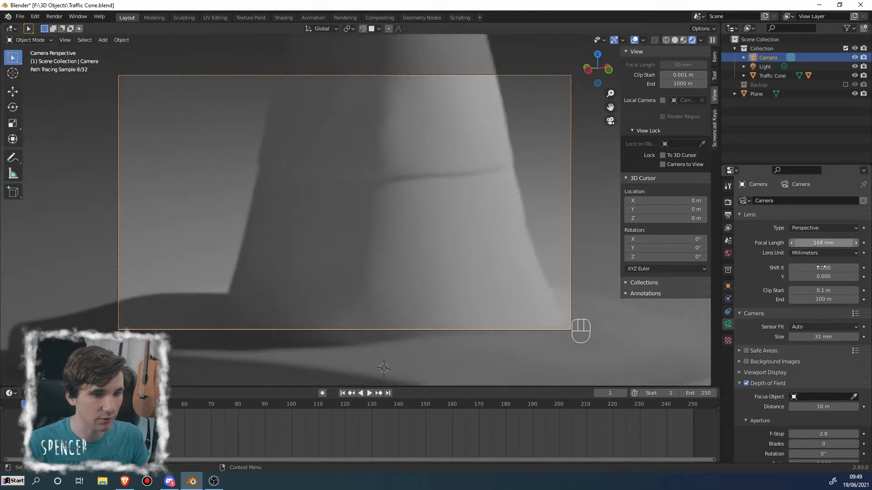
drag(824, 337, 863, 337)
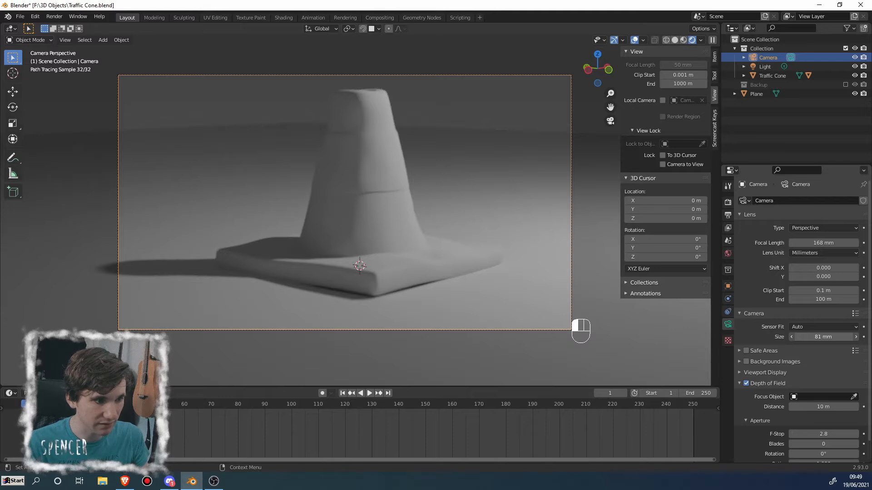
- Set the camera's sensor size to 46 mm and its focal length to 10 mm
drag(824, 337, 790, 337)
drag(823, 243, 764, 243)
scroll(320, 242, up, 1)
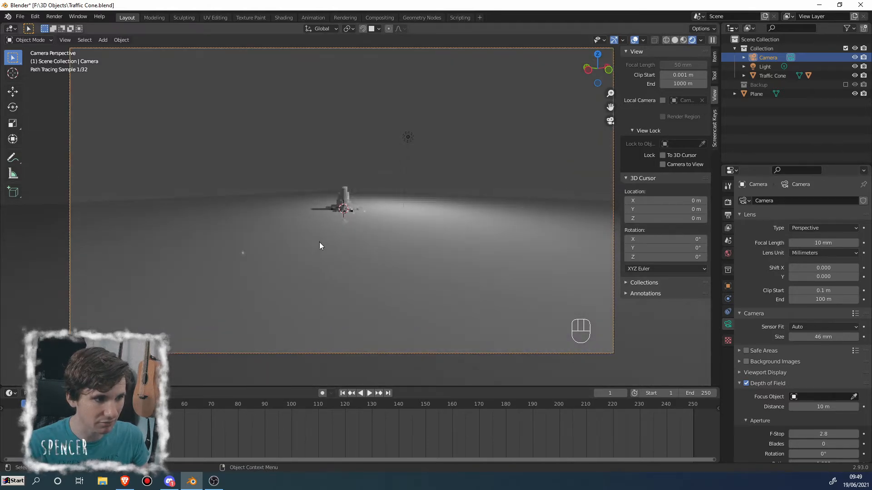
scroll(320, 242, down, 1)
- Leave the camera view to see the camera and cone from above, and switch the render engine to Eevee
middle_drag(340, 277, 424, 315)
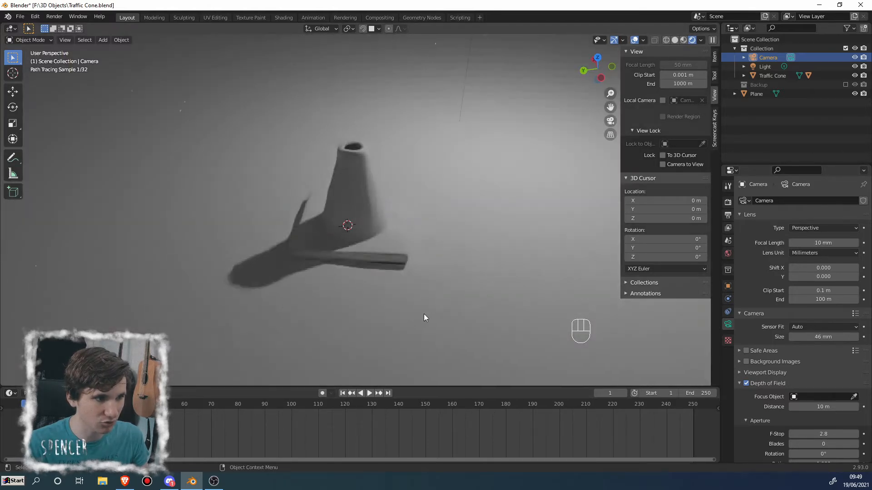
scroll(416, 299, down, 5)
middle_drag(405, 282, 423, 306)
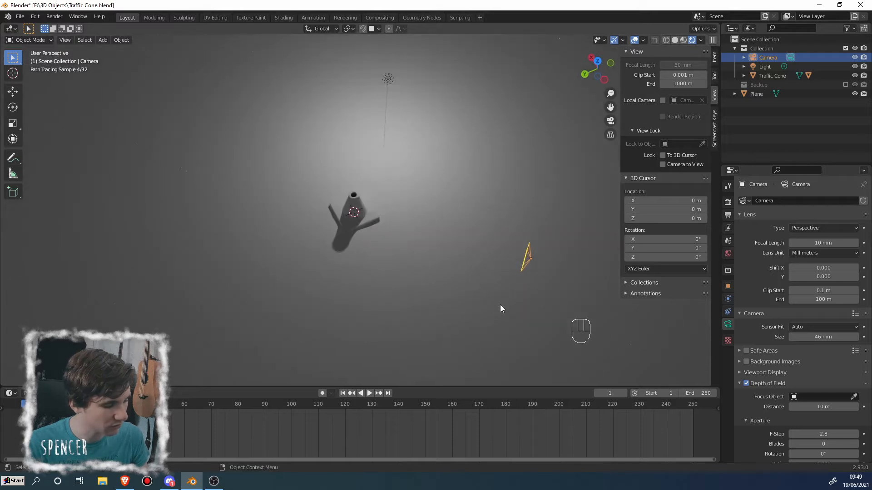
click(728, 202)
click(827, 203)
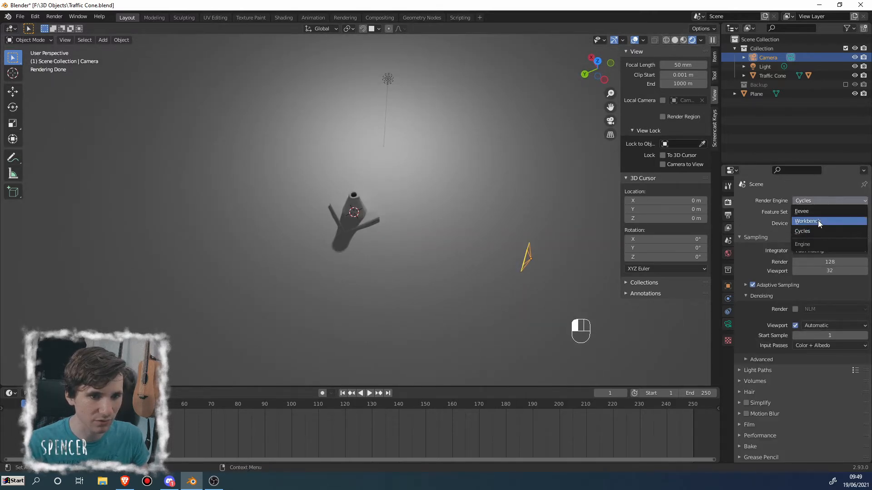
click(816, 211)
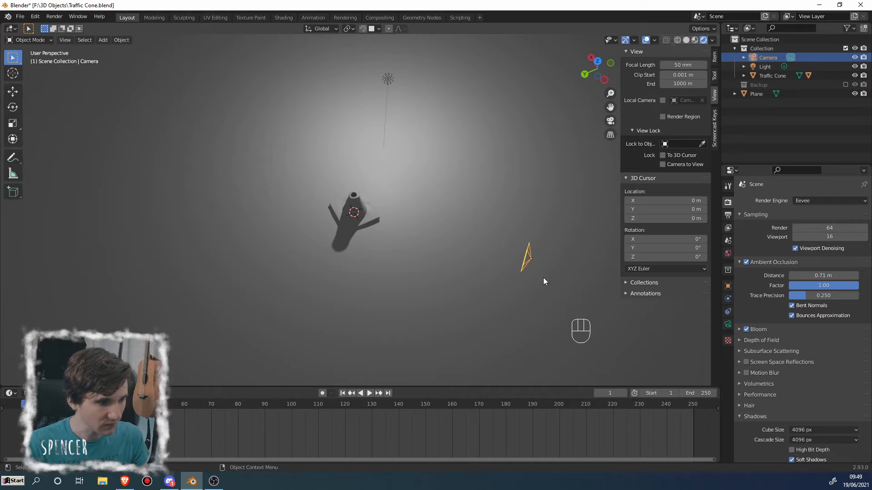
- Move the camera close beside the traffic cone
key(g)
click(416, 250)
middle_drag(416, 250, 402, 247)
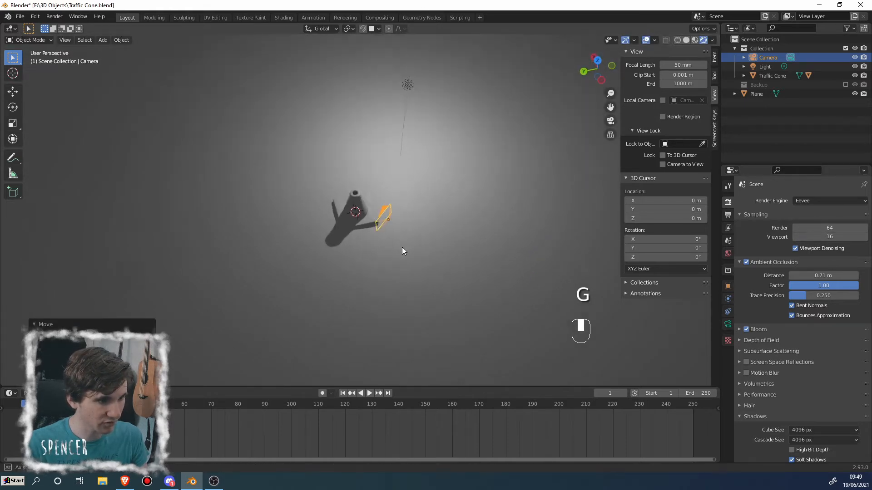
- Split the 3D viewport in two and set the new area to a top view with rendered shading
drag(718, 384, 355, 323)
middle_drag(469, 284, 529, 353)
key(KP_7)
scroll(541, 337, up, 2)
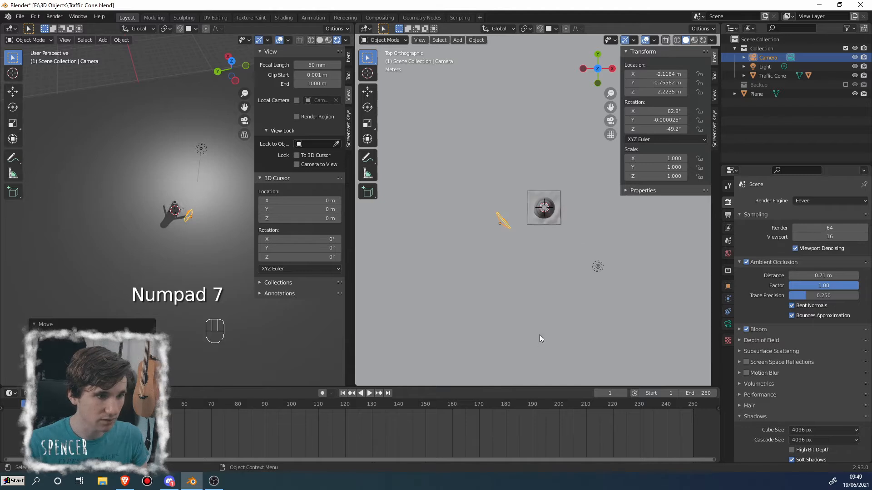
key(z)
key(z)
click(624, 195)
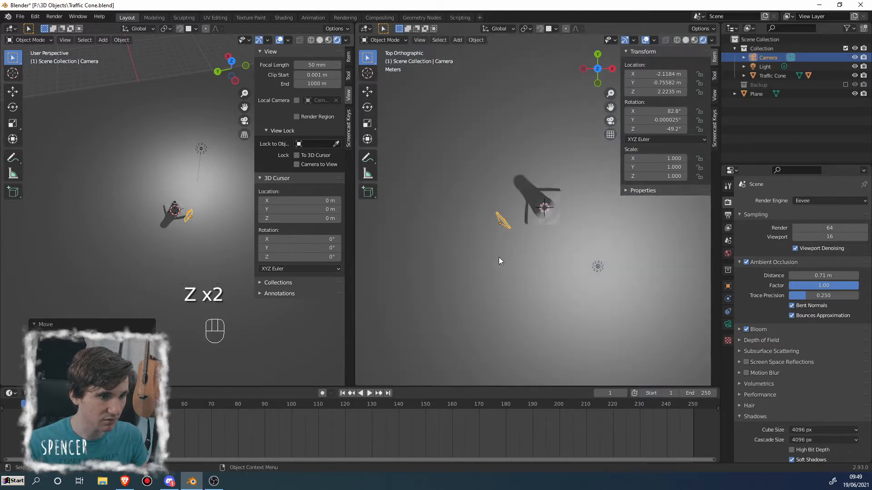
scroll(498, 257, up, 3)
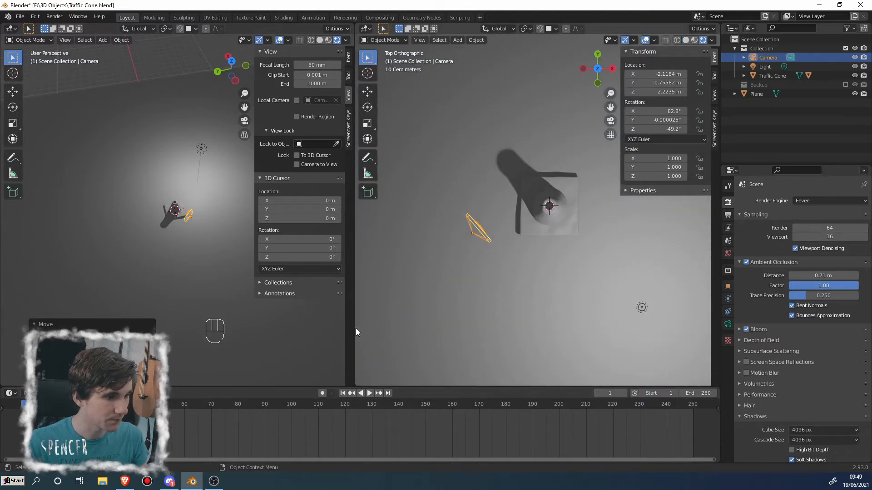
- Hide the sidebars in both viewports, widen the perspective viewport and show the camera view in it
key(n)
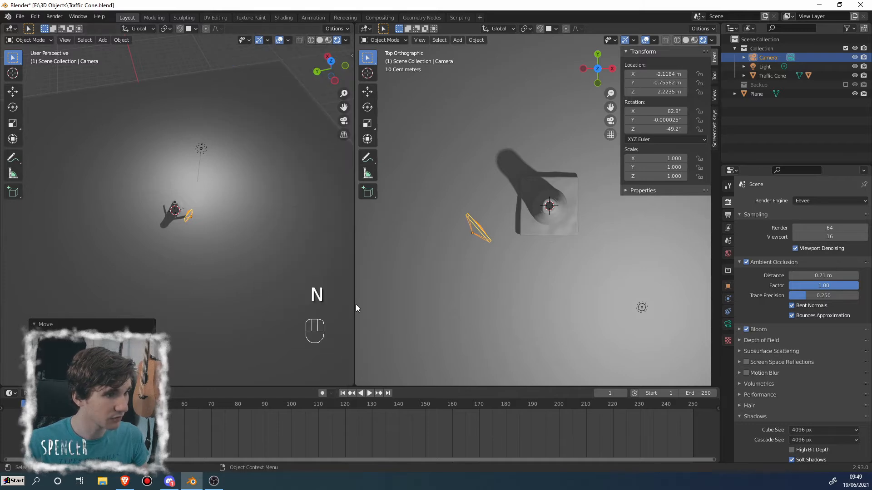
drag(354, 307, 451, 307)
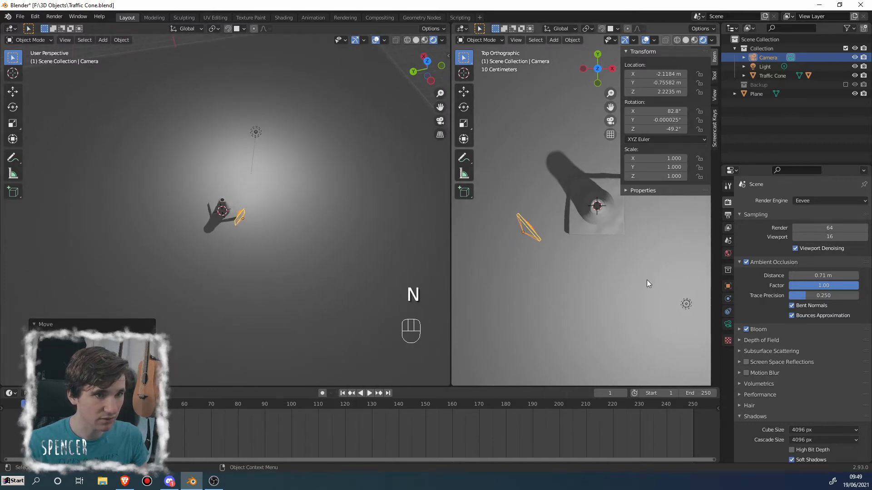
key(n)
scroll(225, 243, up, 3)
middle_drag(225, 243, 244, 238)
key(KP_0)
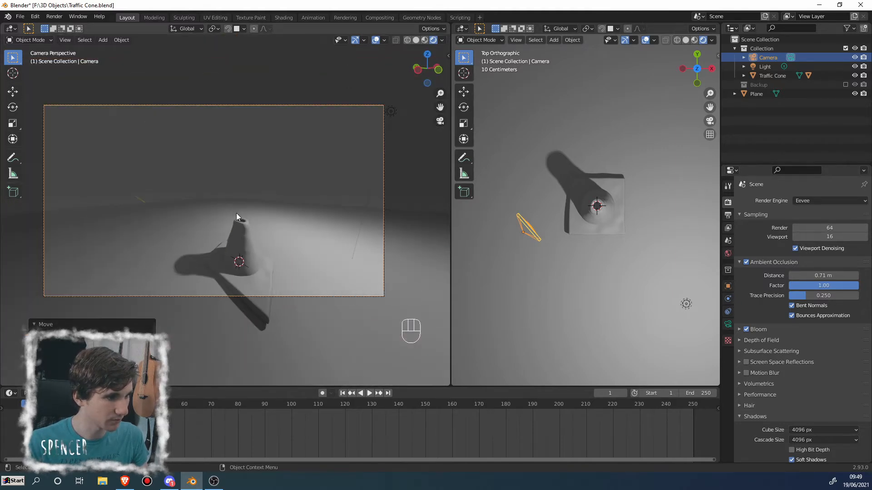
- Move the camera near the cone's front corner, alternating between top and camera views, until the whole cone is framed
key(g)
click(566, 275)
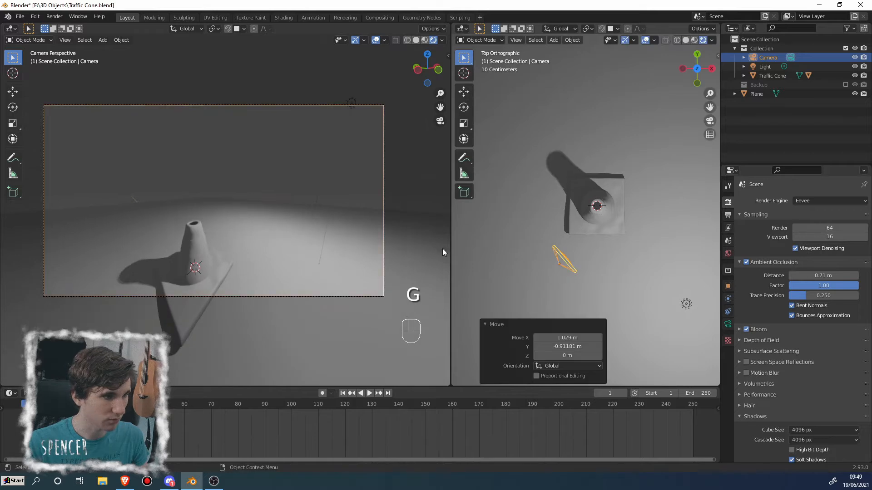
key(g)
click(189, 183)
key(g)
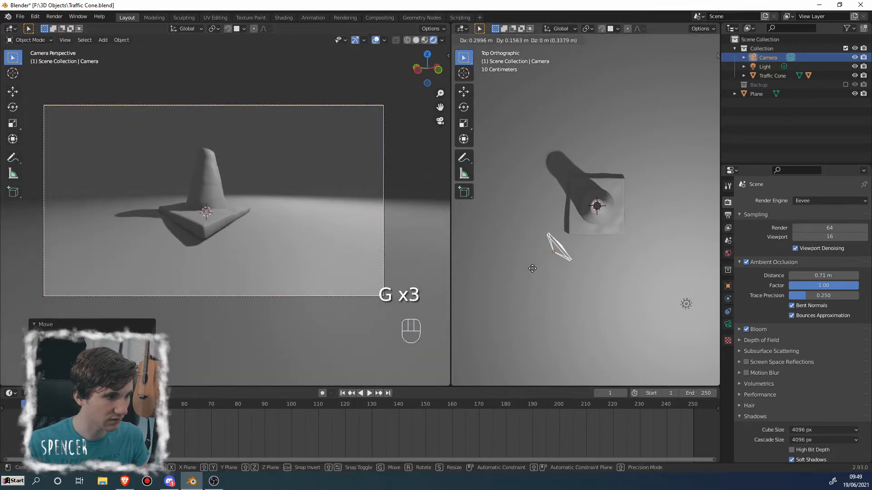
click(542, 263)
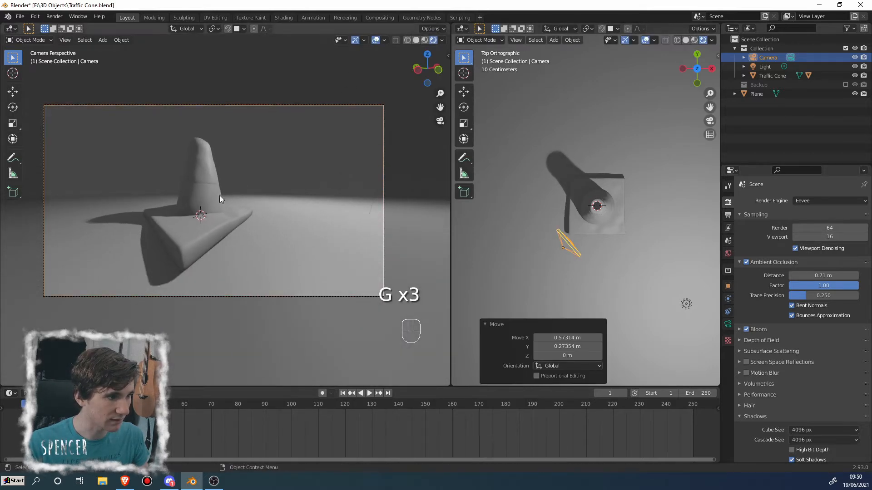
key(g)
click(210, 200)
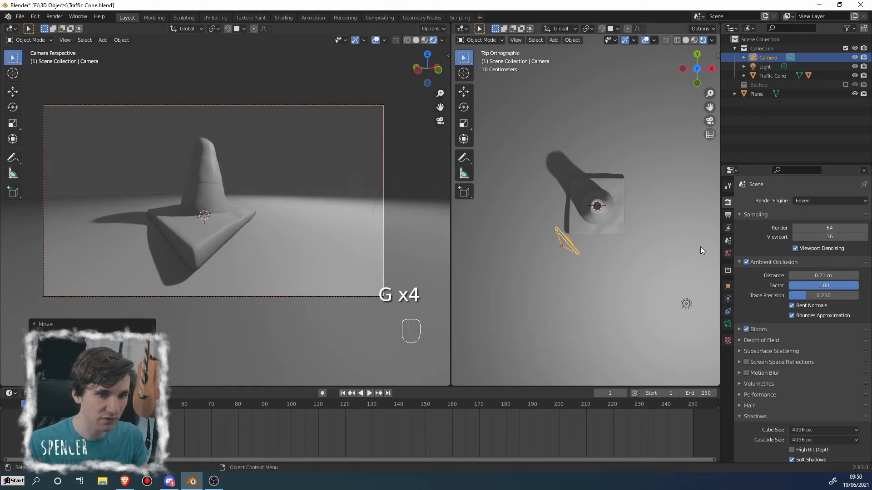
- Show the camera's lens settings and move the camera away from the cone, about -2.08 m in X and -2.11 m in Y
click(728, 324)
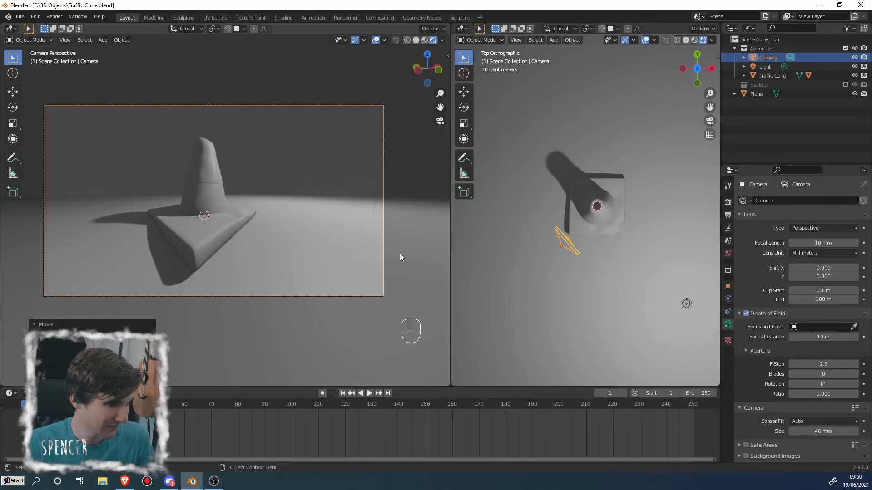
click(569, 245)
click(566, 244)
key(g)
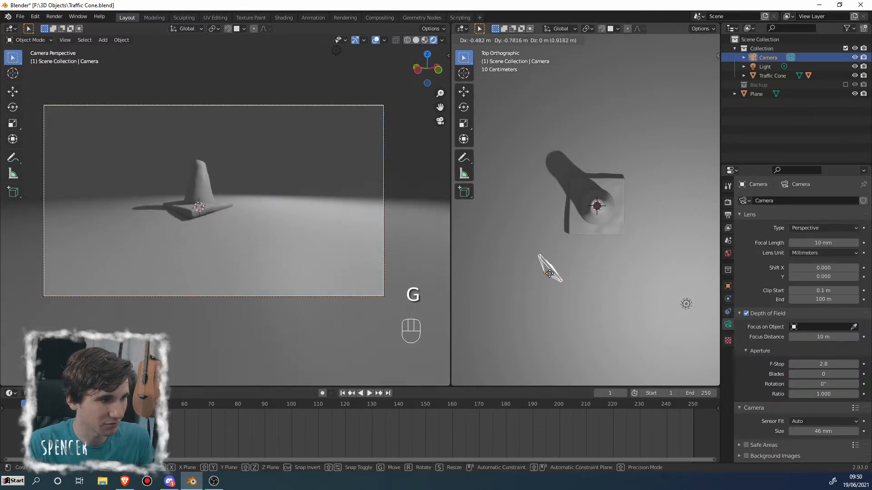
click(490, 311)
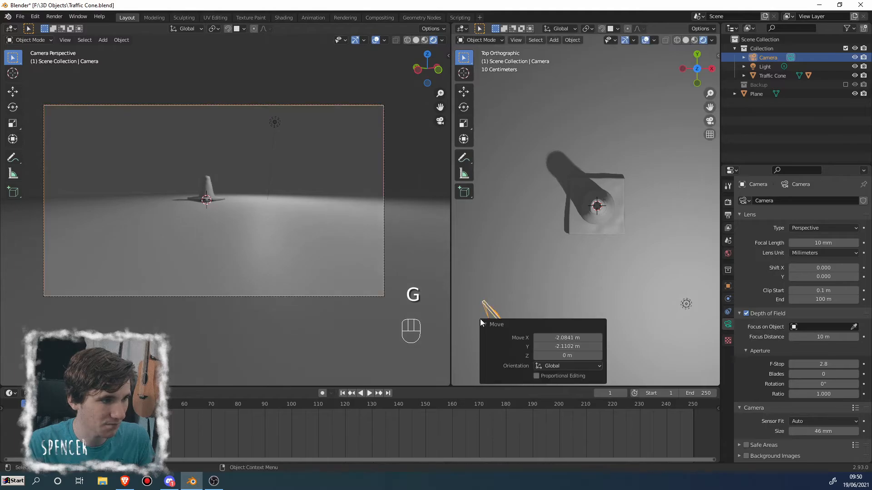
- Turn off the camera's depth of field and set its focal length to 150 mm
key(g)
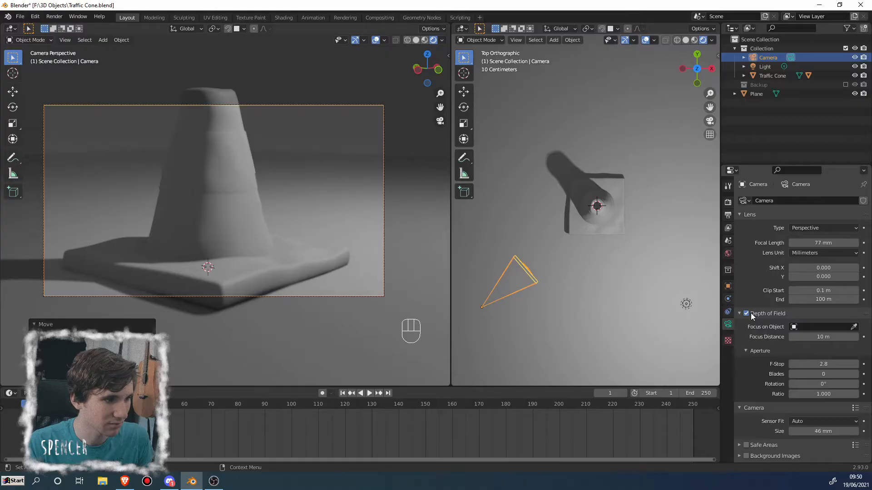
click(752, 317)
click(749, 315)
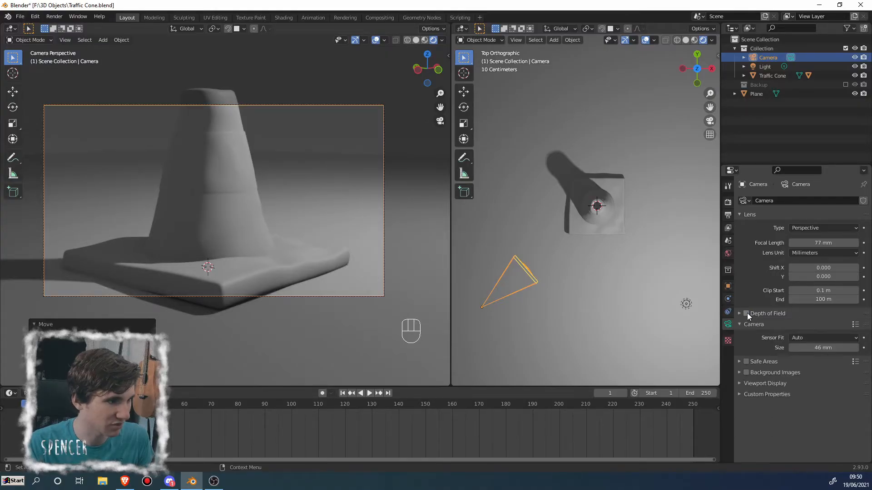
double_click(823, 243)
text(150)
key(Return)
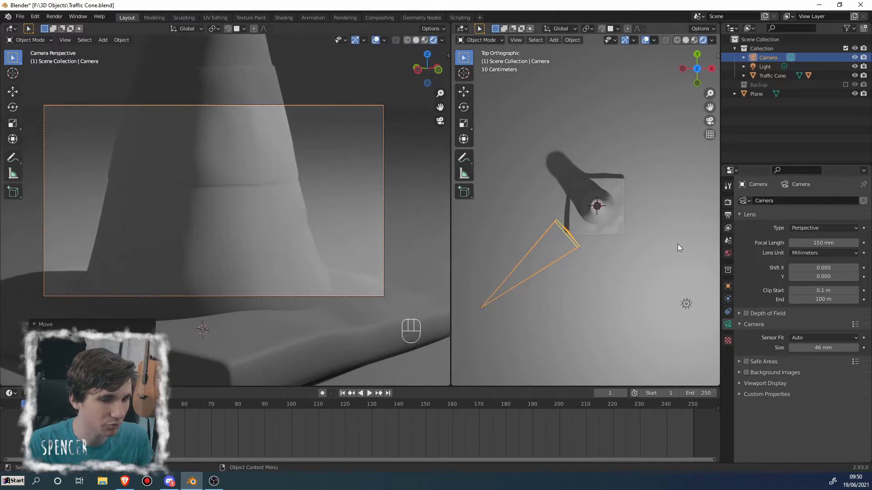
- Move the camera farther back and adjust its height to frame the whole cone at 150 mm, and save the file
key(g)
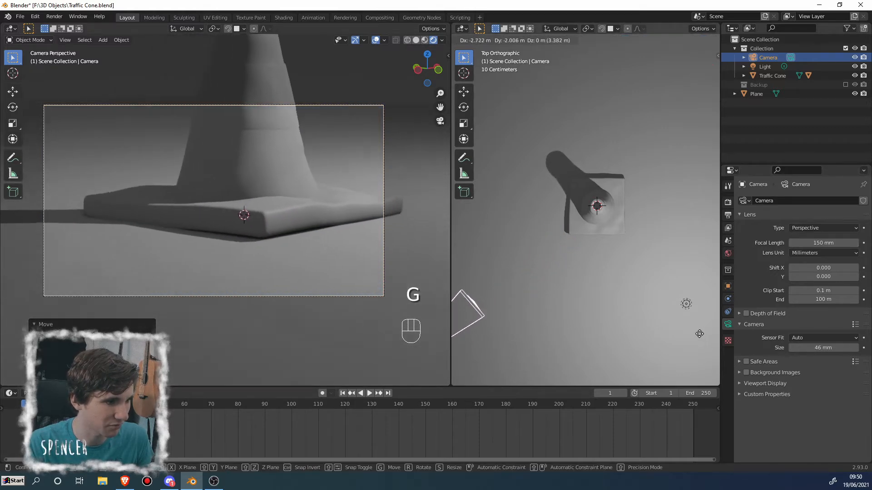
click(427, 343)
key(g)
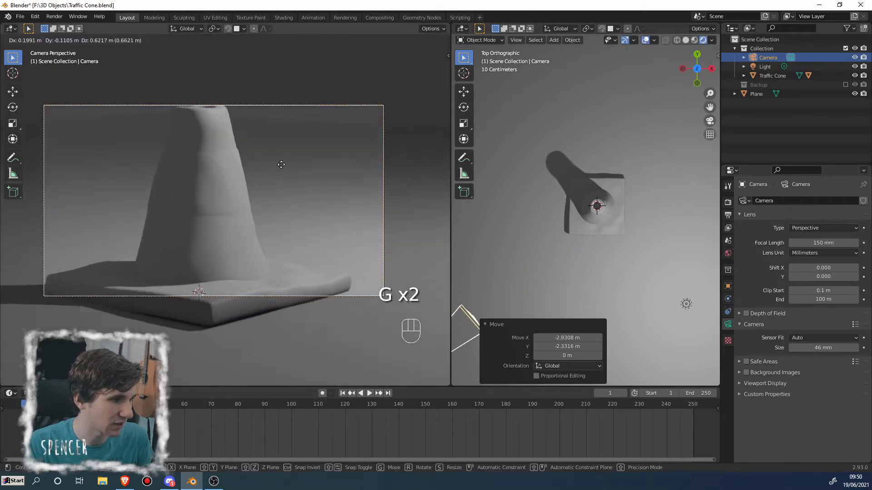
click(448, 208)
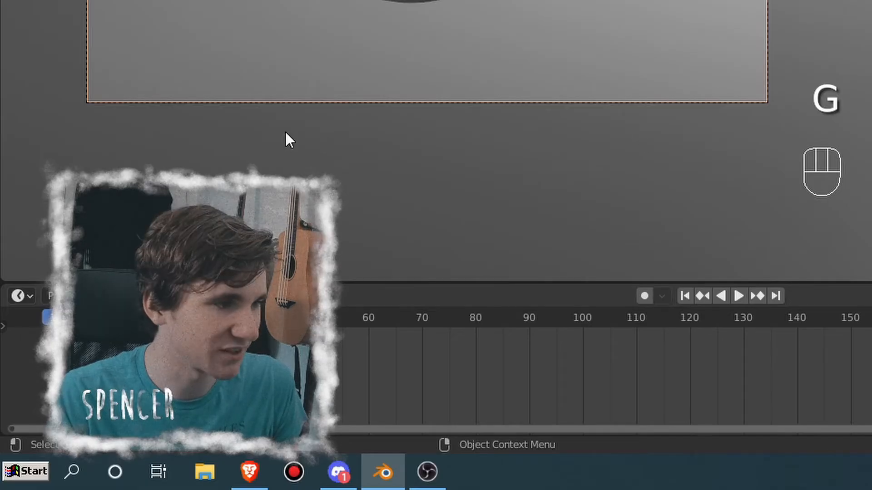
key(g)
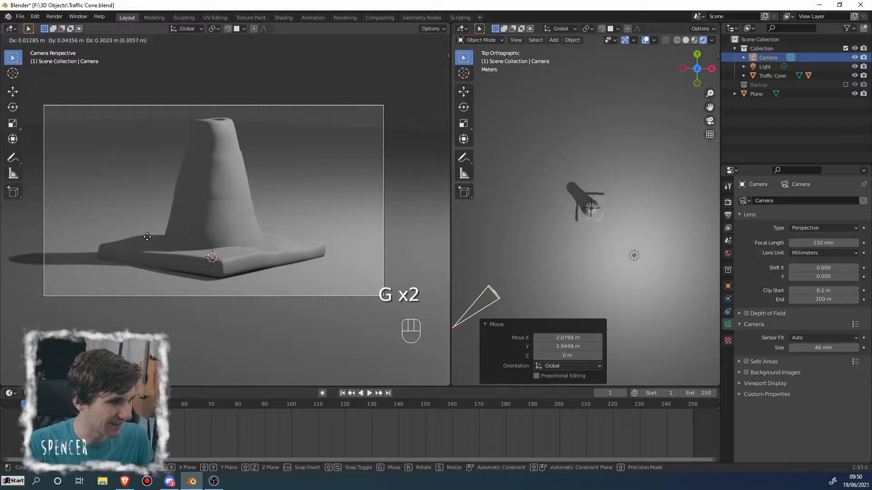
click(549, 289)
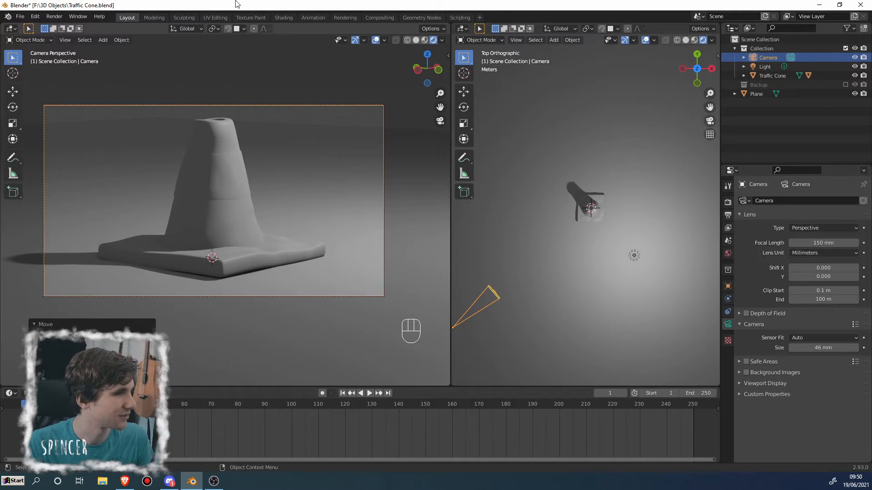
key(ctrl+s)
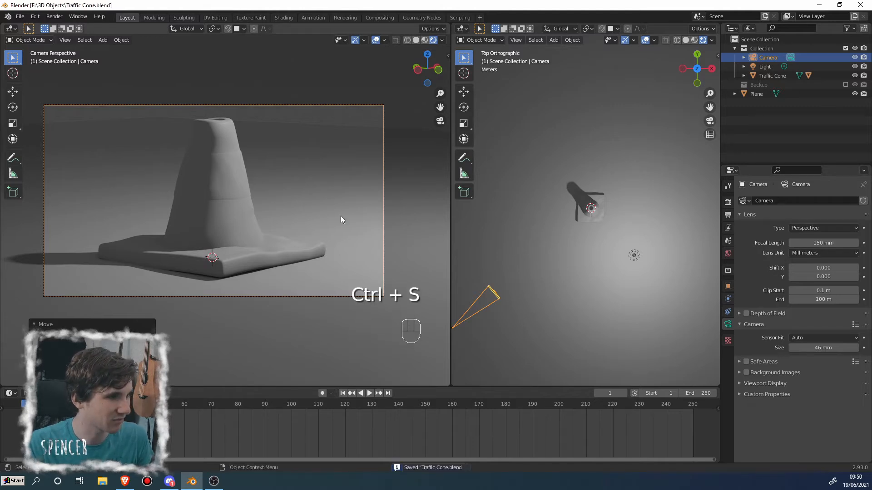
- Rotate the ground plane about Z until its far edge runs level across the camera view, with a final turn of about 17.3°
scroll(591, 291, down, 5)
click(572, 291)
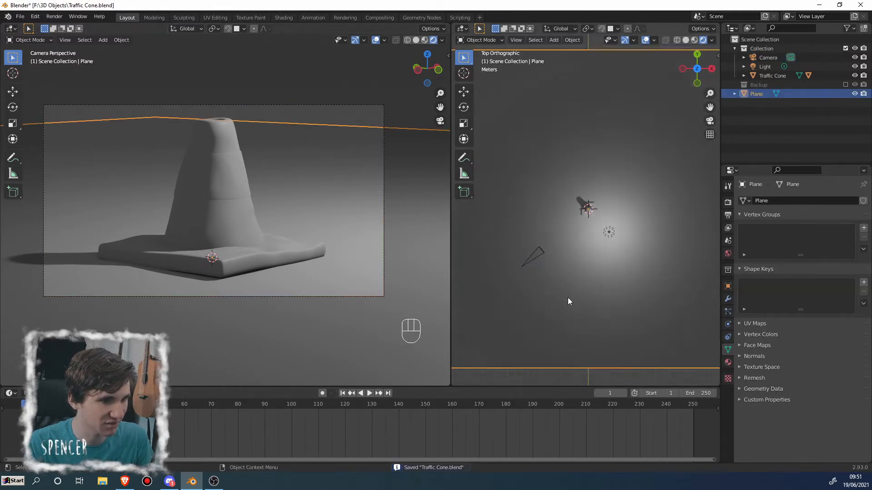
key(r)
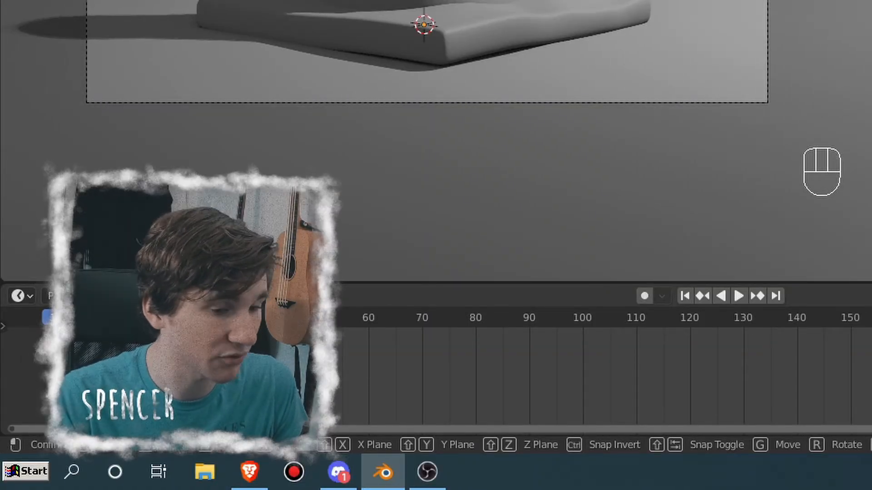
key(Return)
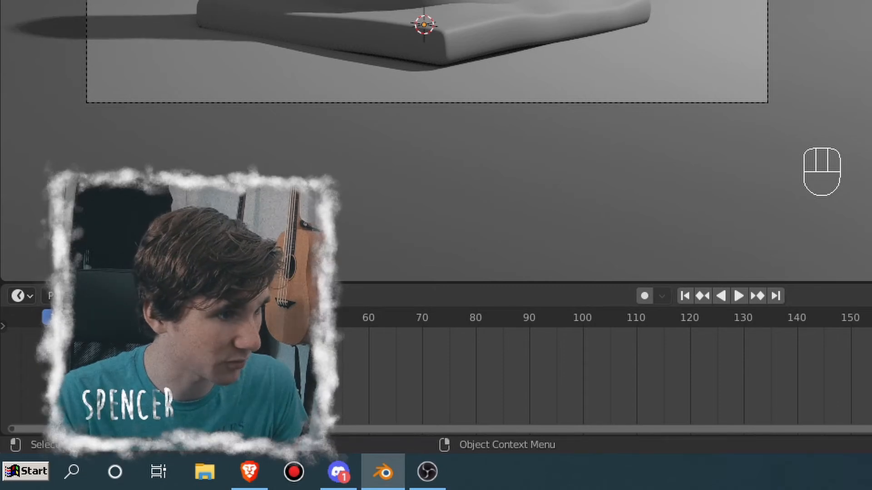
key(r)
click(574, 307)
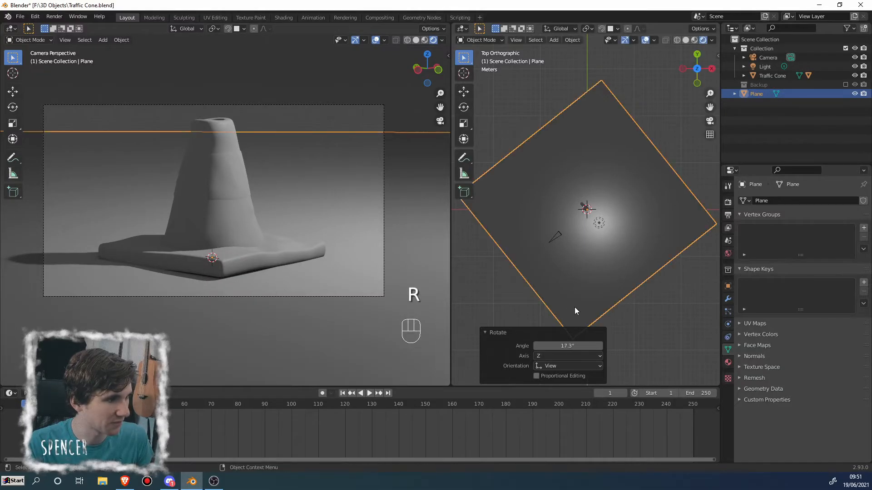
- Fine-tune the ground plane's rotation about Z by -2.1° to level its far edge in the camera view, and deselect it
scroll(596, 292, up, 2)
scroll(606, 297, down, 3)
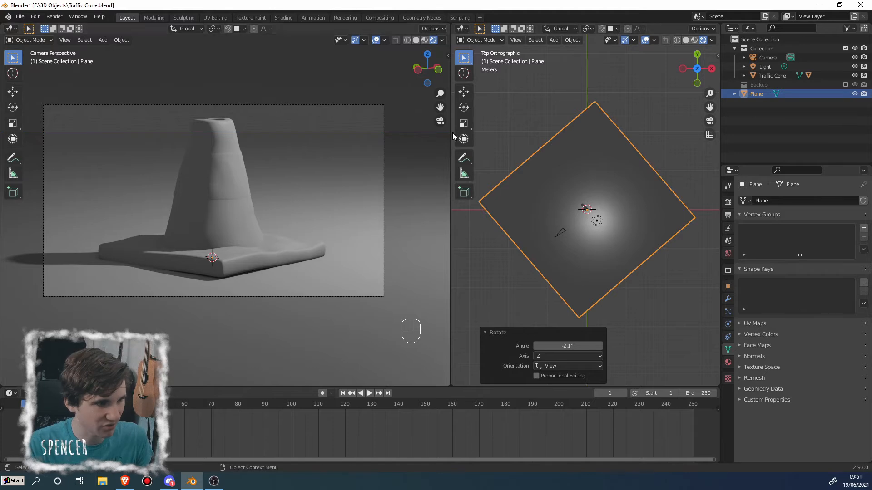
click(326, 116)
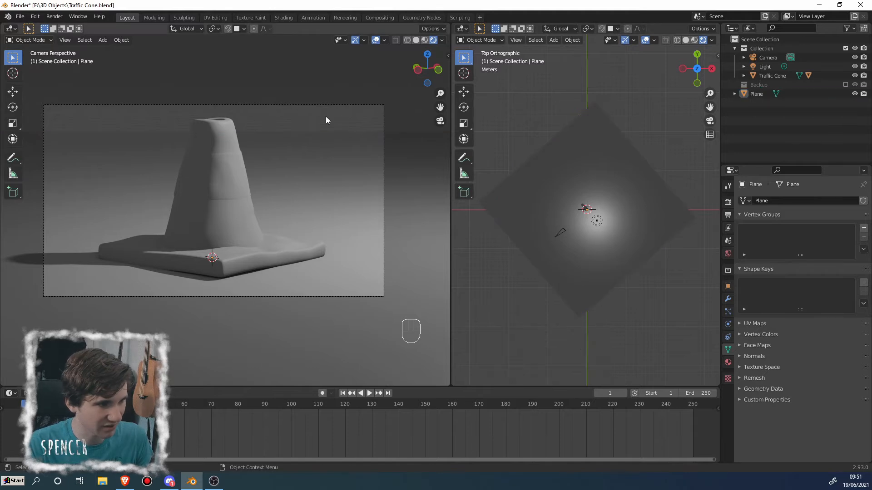
click(601, 268)
key(r)
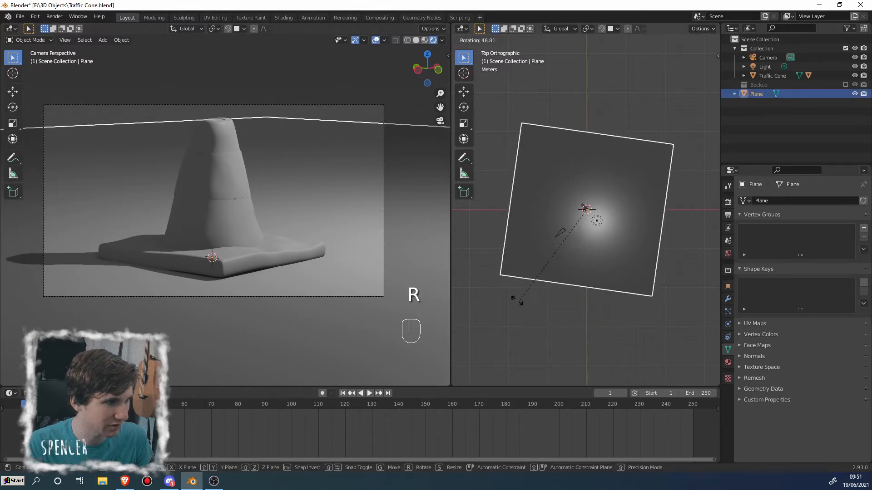
click(529, 301)
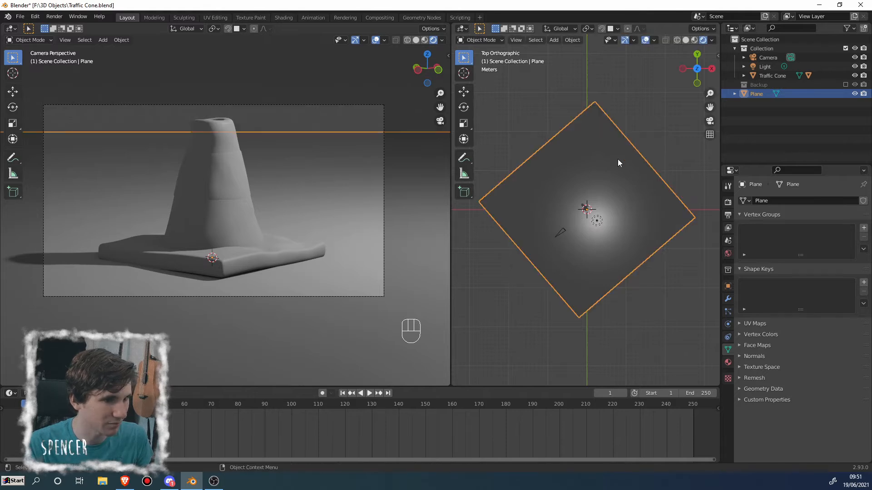
click(648, 119)
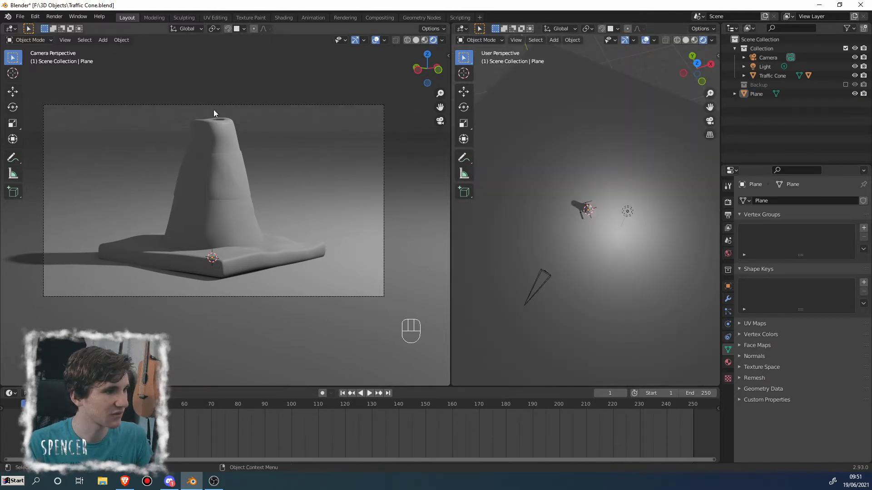
- Review the camera's lens settings and the Eevee render settings for ambient occlusion and shadows
scroll(214, 113, down, 3)
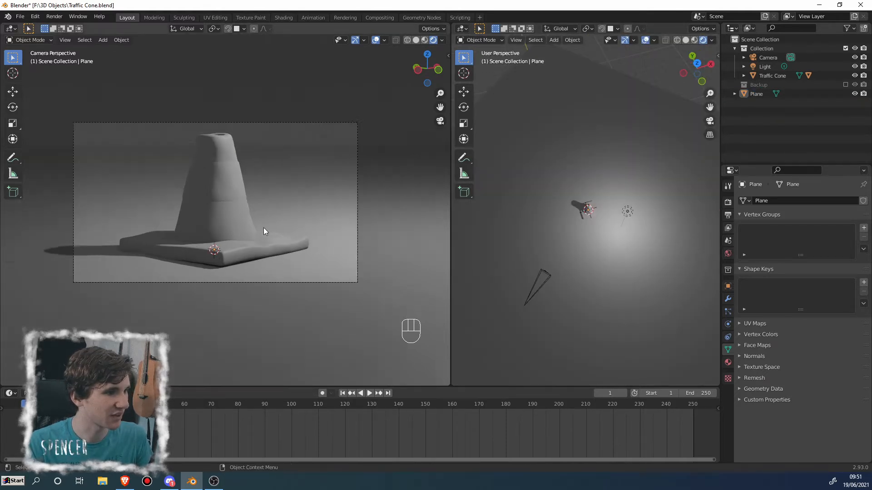
scroll(236, 131, up, 1)
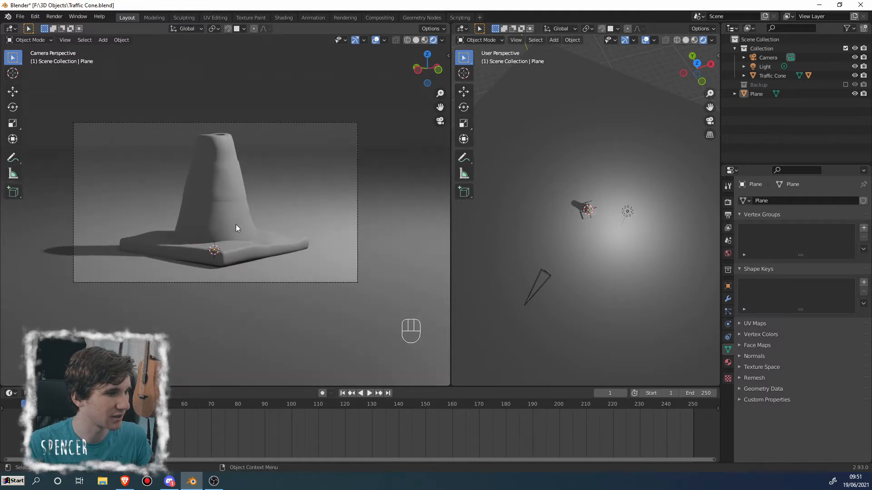
click(243, 122)
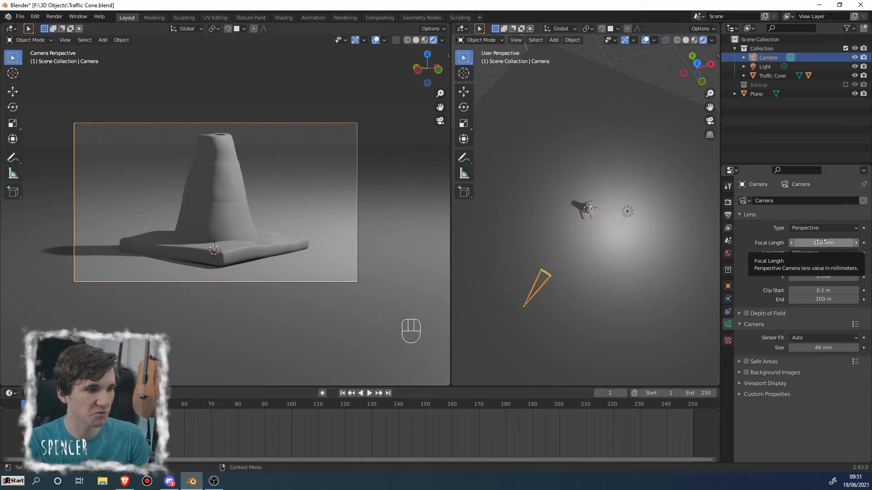
scroll(299, 253, up, 4)
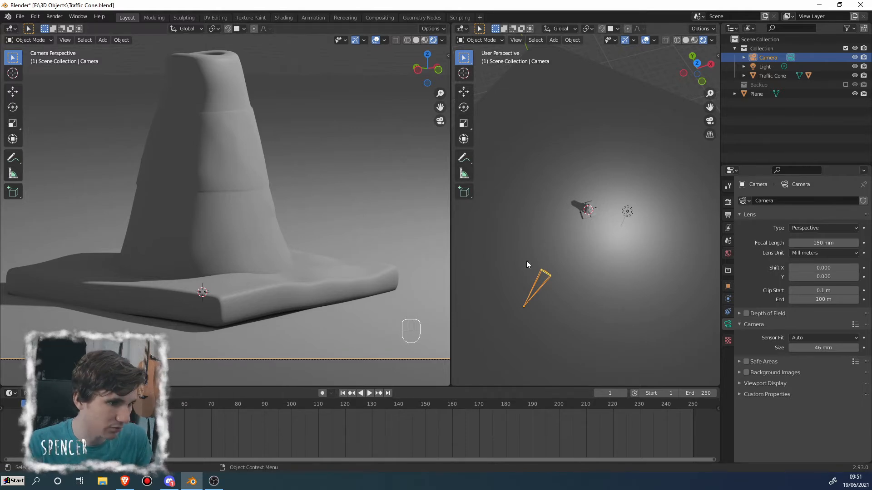
scroll(612, 234, down, 3)
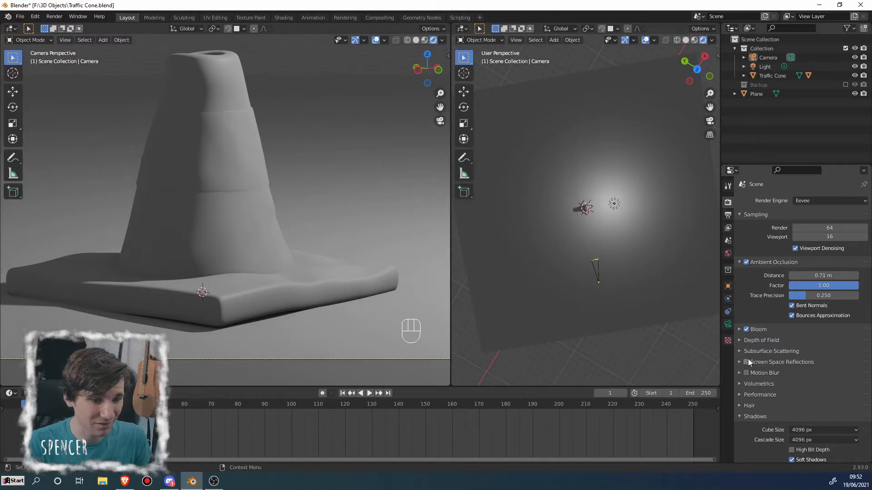
scroll(754, 376, down, 4)
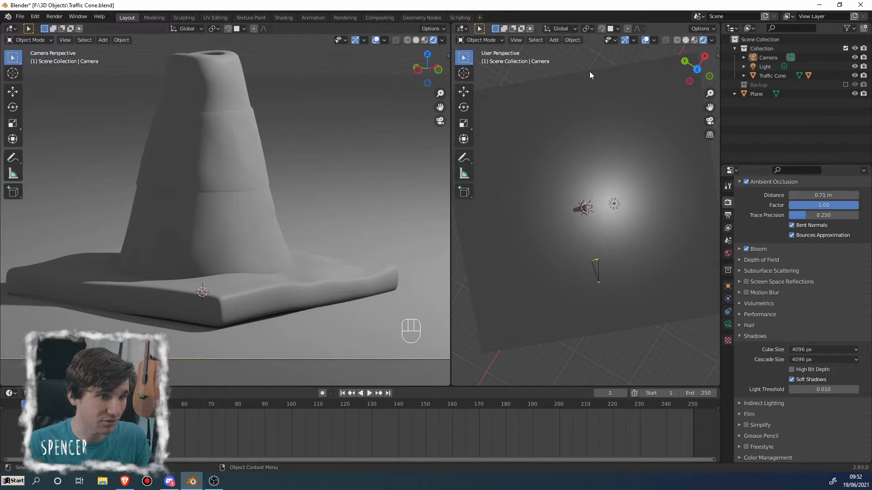
- Add an irradiance volume light probe at the world origin
middle_drag(584, 185, 584, 190)
key(shift+a)
mouse_move(581, 200)
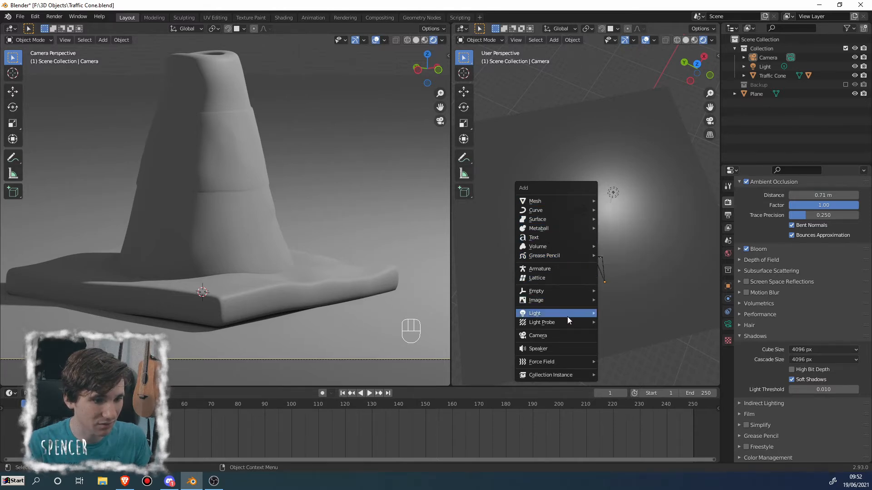
mouse_move(568, 318)
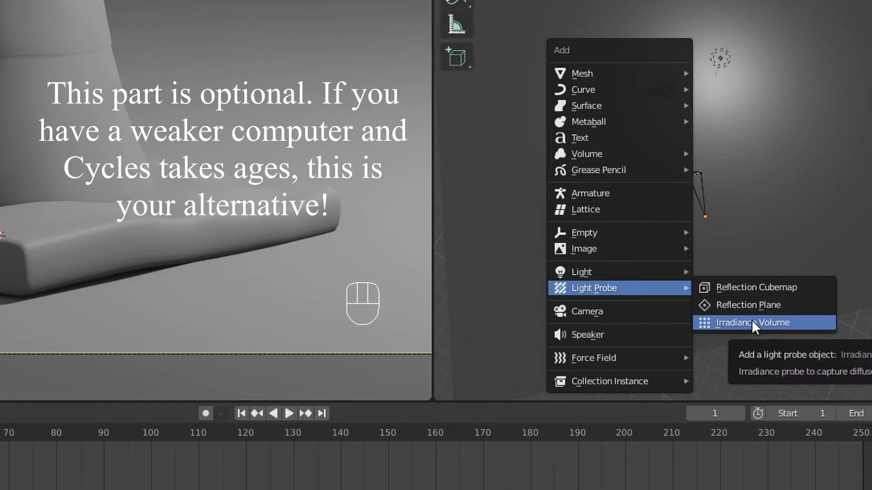
click(751, 322)
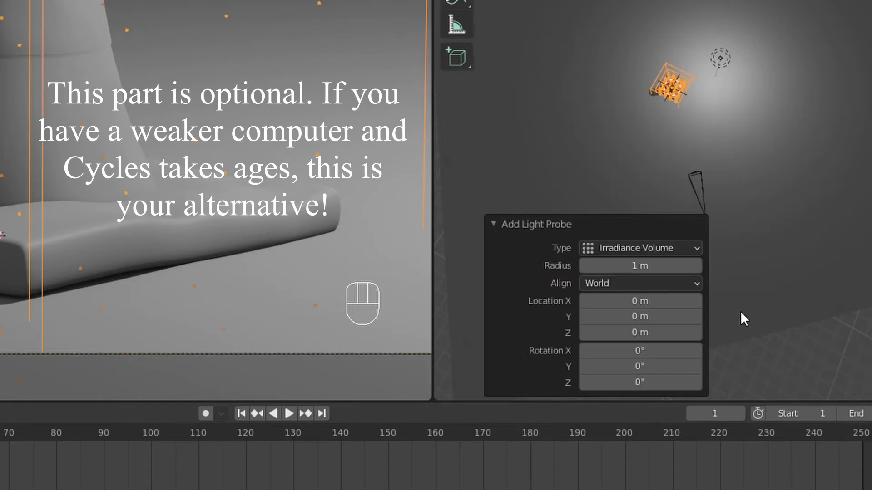
- Raise the irradiance volume about 0.88 m in Z around the cone and scale it up by about 2.306
scroll(179, 225, down, 5)
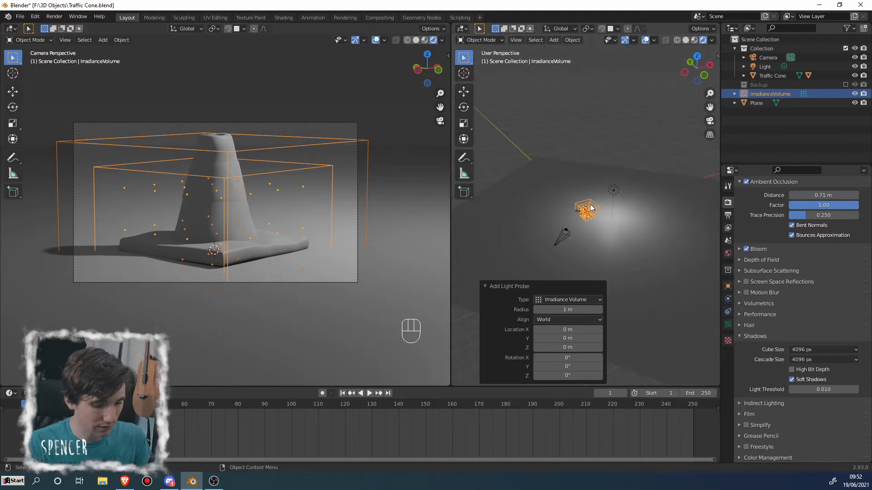
key(KP_3)
scroll(585, 245, up, 8)
key(g)
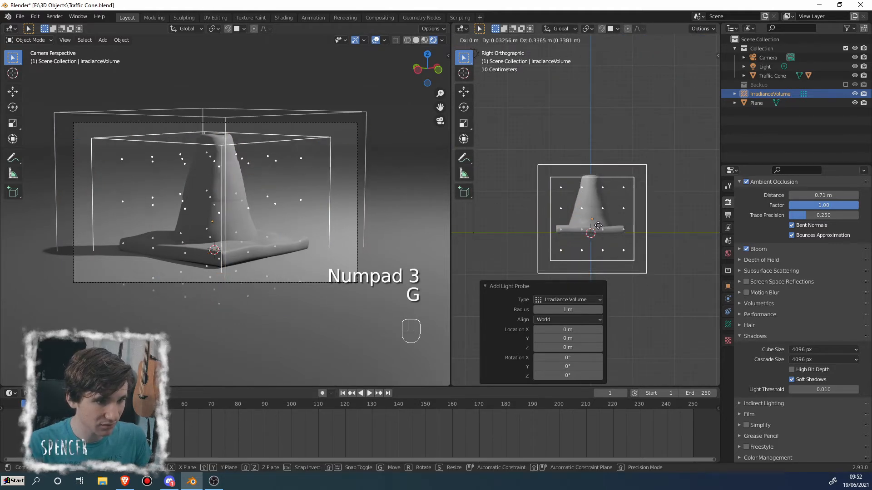
click(597, 207)
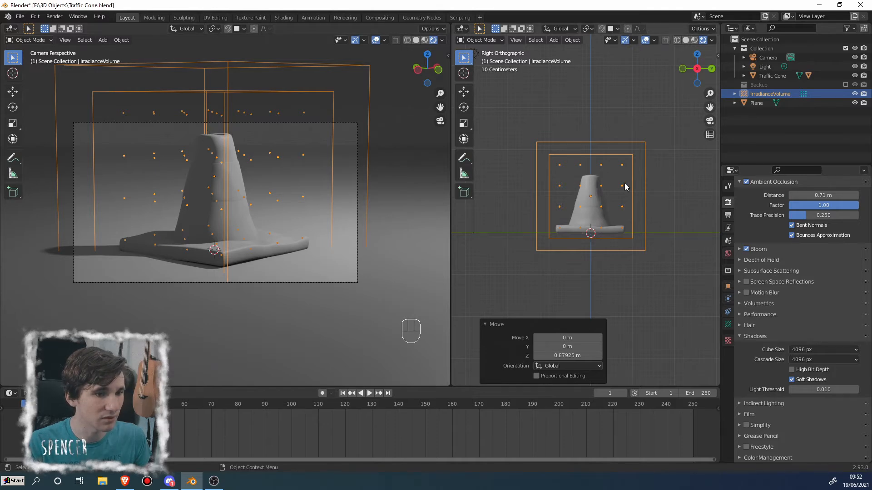
key(s)
click(660, 171)
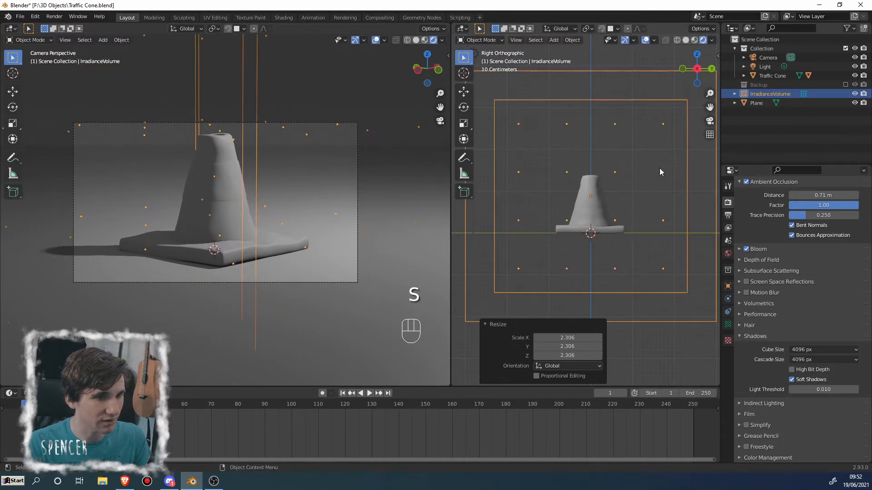
- Raise the enlarged irradiance volume about 0.8 m, scale it by 0.9, and raise it about 0.08 m more so it sits near ground level
scroll(609, 183, down, 2)
key(g)
click(604, 176)
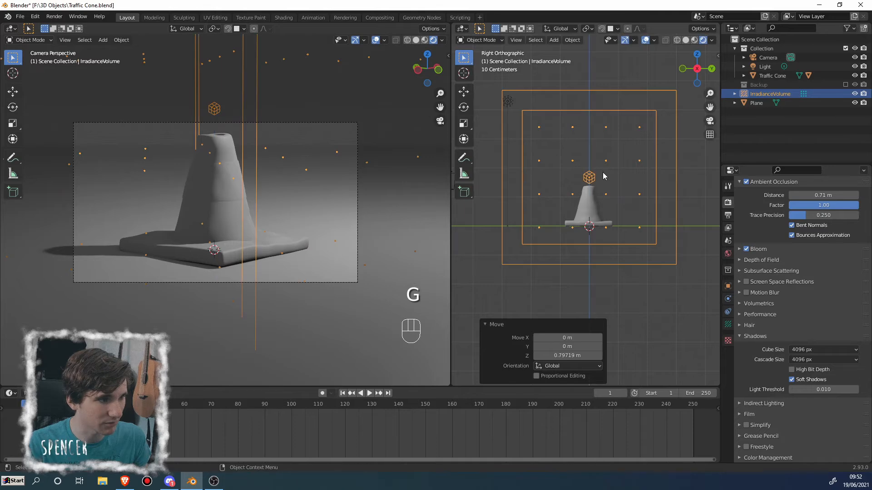
key(s)
click(617, 184)
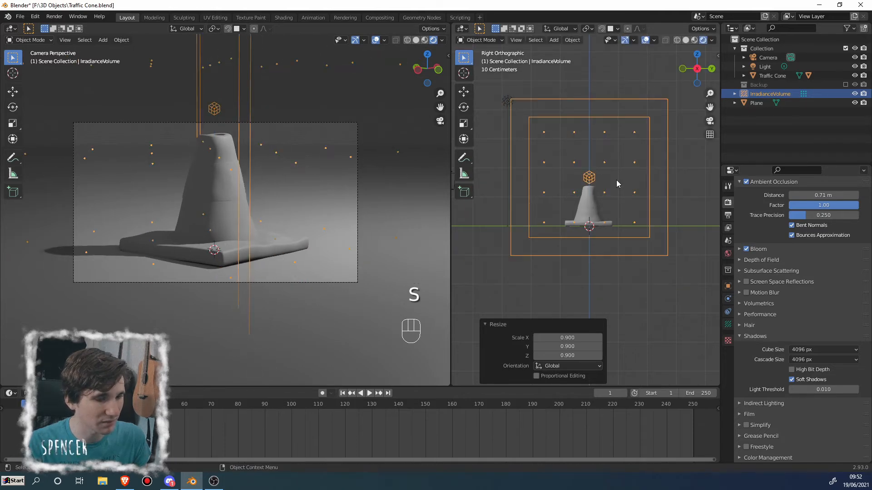
key(g)
click(616, 182)
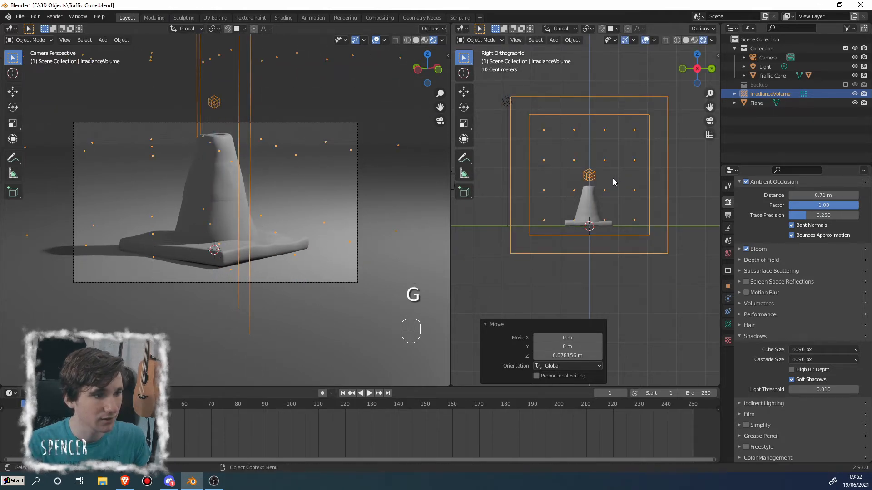
- Show the indirect lighting settings and bake the scene's indirect lighting
scroll(604, 177, down, 2)
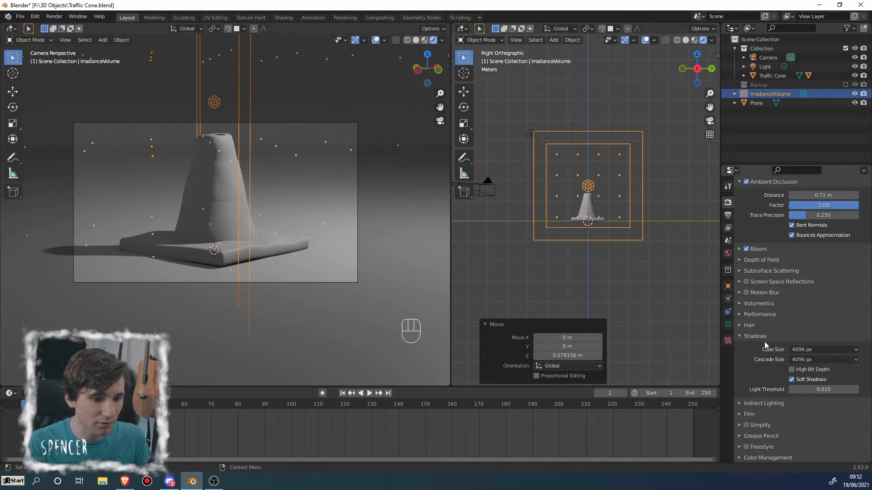
click(741, 404)
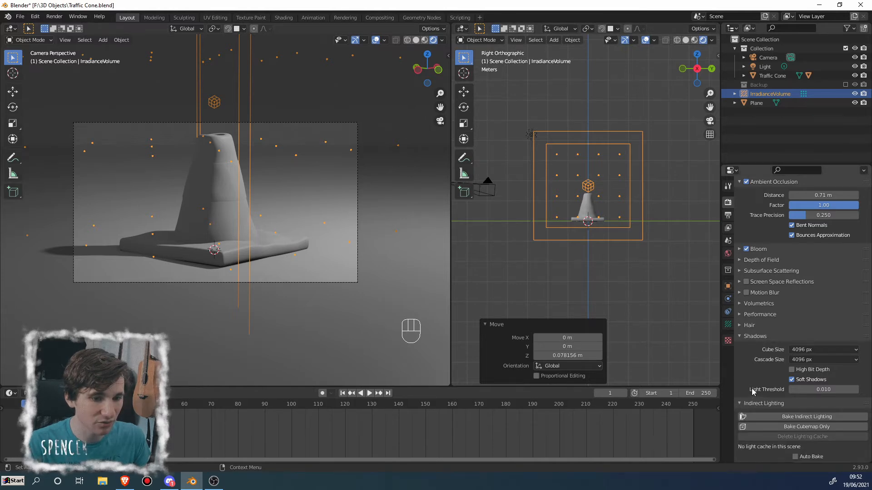
scroll(753, 392, down, 4)
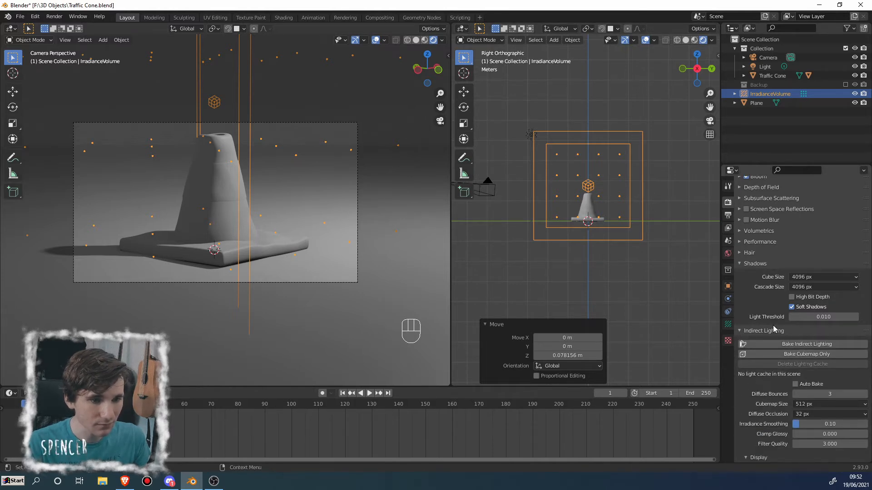
scroll(763, 210, up, 2)
scroll(752, 328, down, 6)
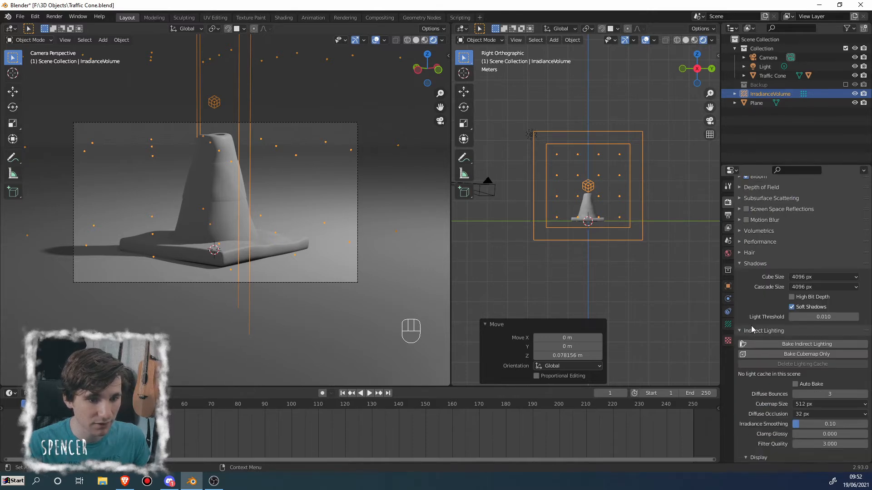
click(788, 262)
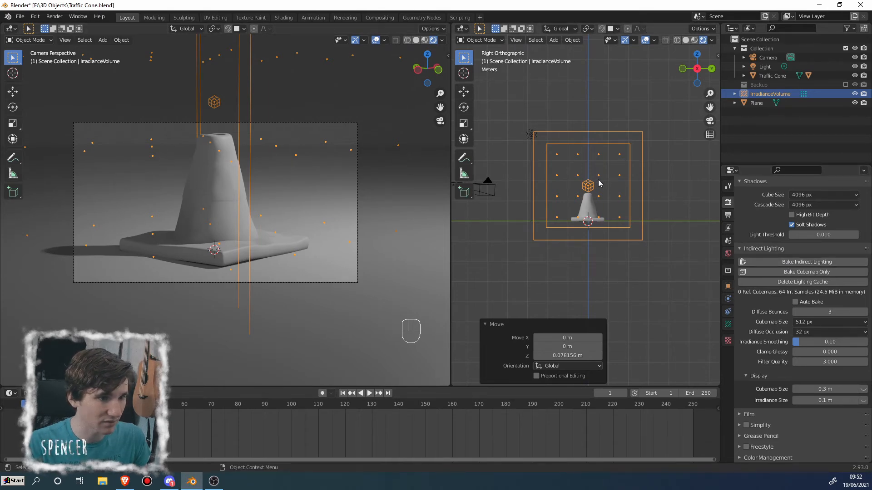
- Set the indirect lighting's diffuse bounces to 6 and the irradiance volume's resolution to 8 in X, Y and Z
middle_drag(536, 173, 684, 218)
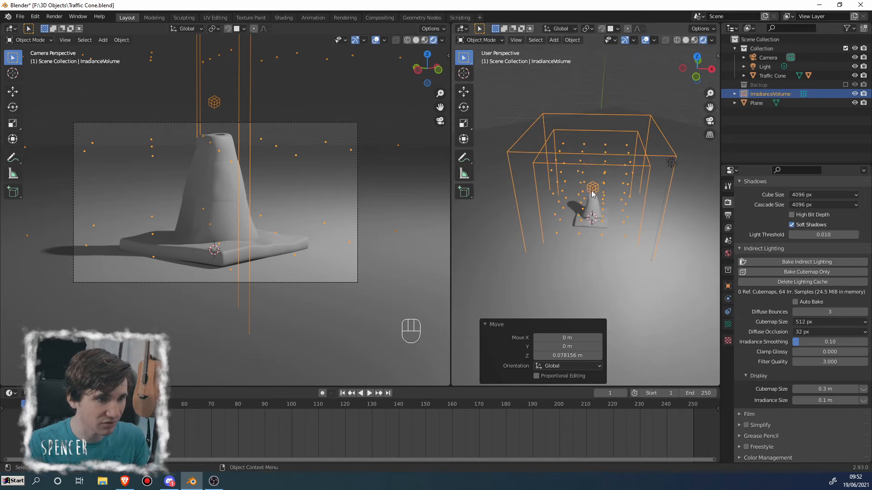
scroll(636, 154, up, 4)
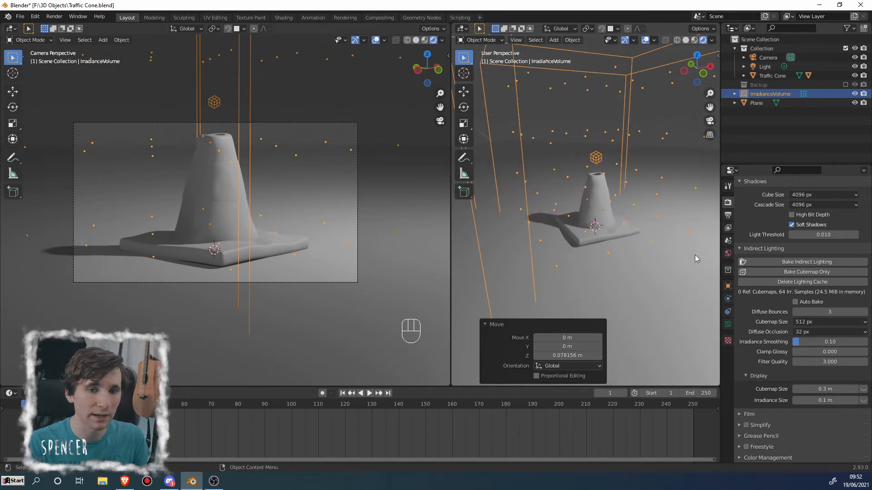
click(865, 313)
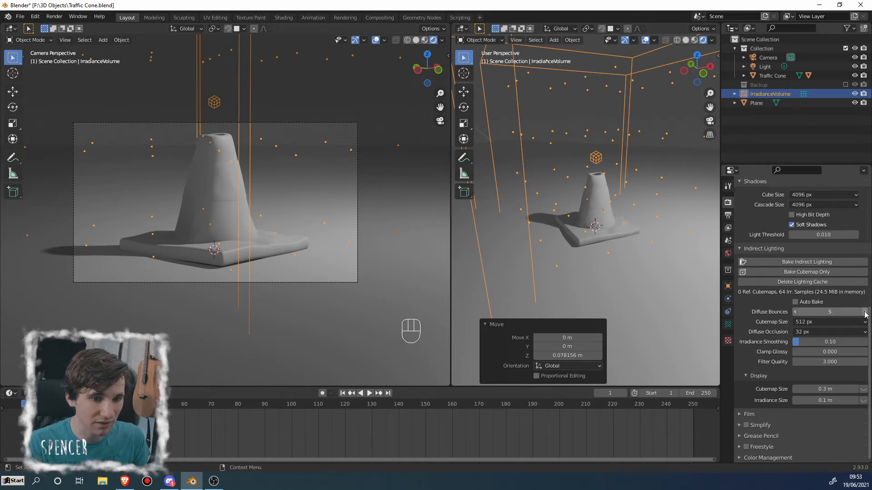
click(728, 325)
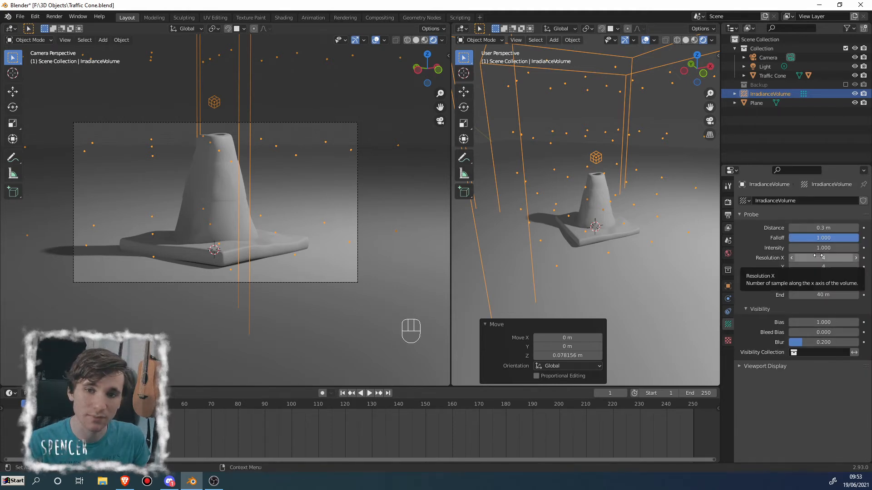
drag(817, 257, 817, 275)
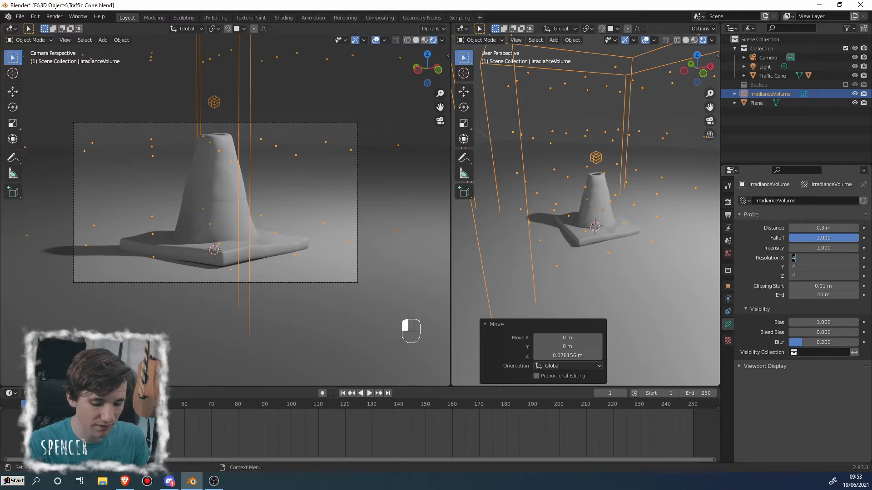
key(Return)
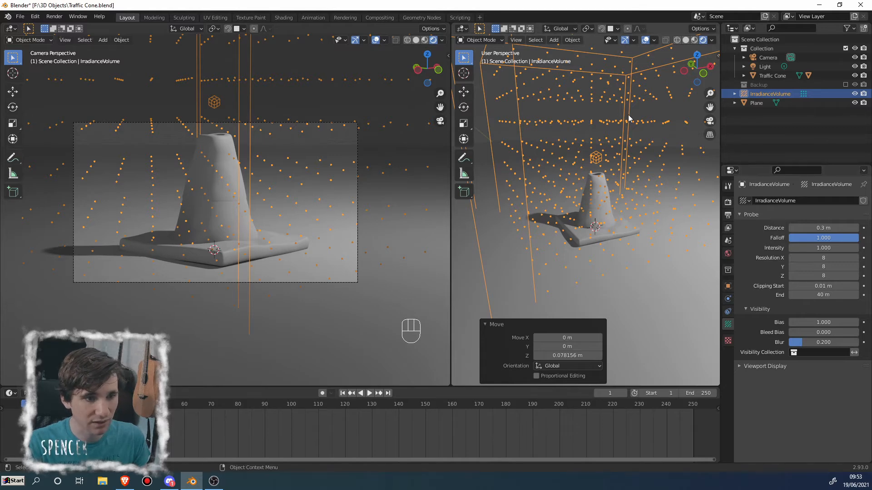
- Raise the irradiance volume about 0.33 m in Z so its inner boundary meets the ground, and rebake the indirect lighting
click(728, 216)
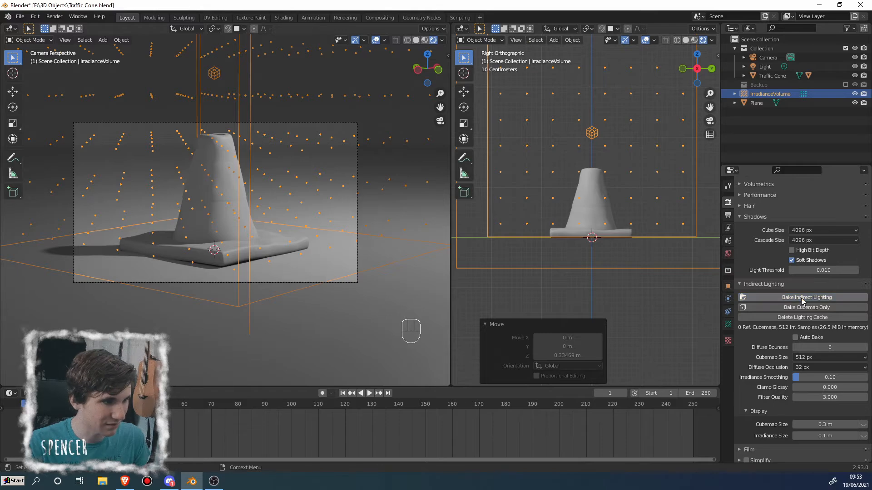
click(802, 298)
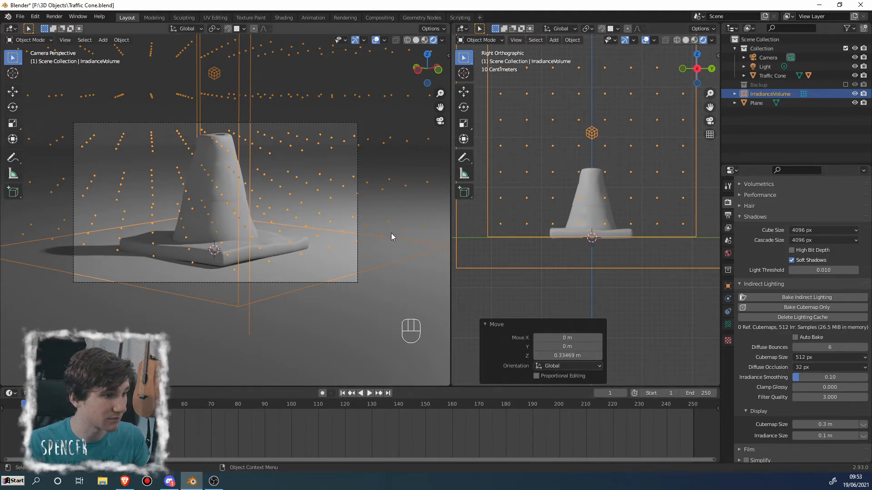
middle_drag(550, 209, 673, 254)
scroll(650, 251, up, 4)
middle_drag(621, 243, 627, 214)
scroll(509, 228, down, 4)
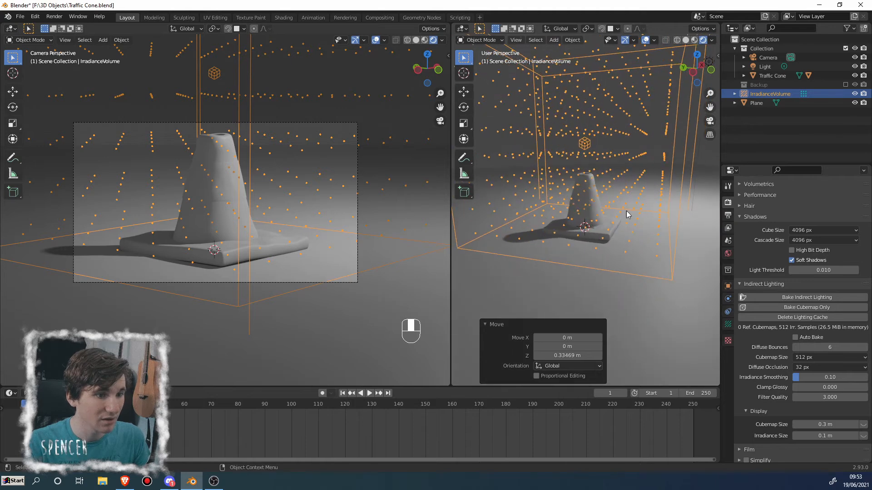
- Deselect the irradiance volume and hide the overlays in the camera view
scroll(772, 273, up, 10)
click(825, 201)
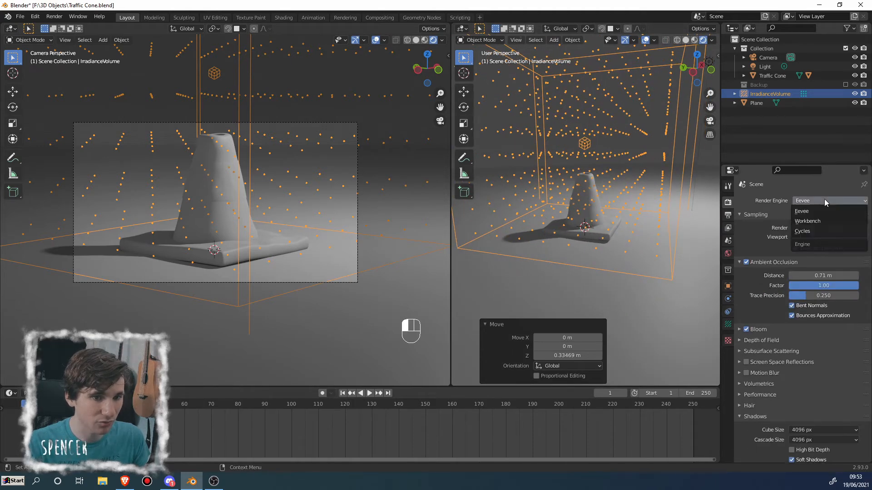
click(363, 81)
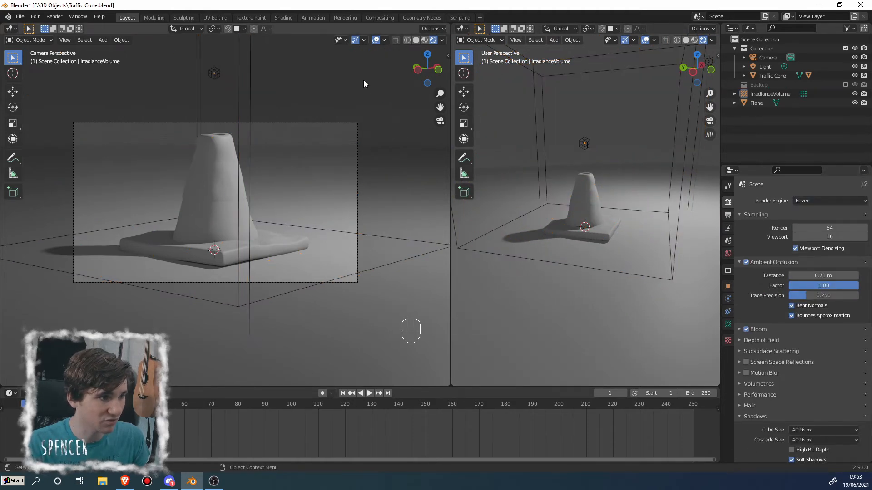
click(375, 41)
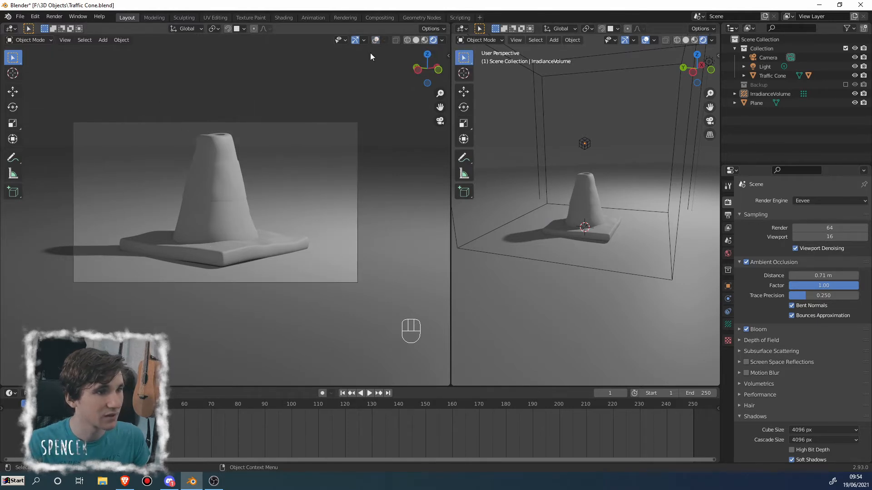
click(375, 41)
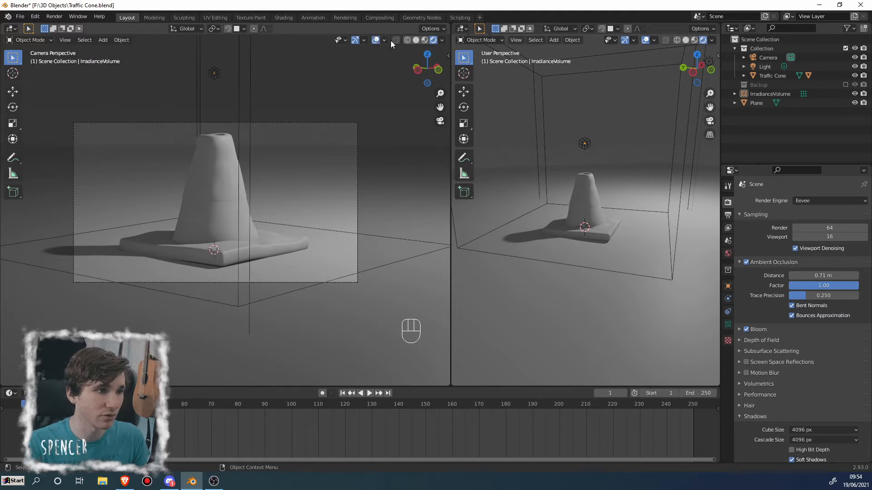
click(384, 40)
click(384, 40)
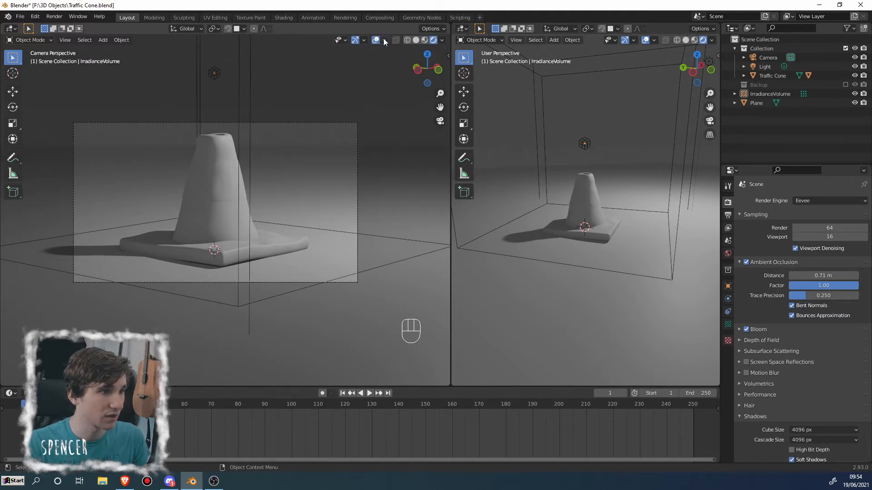
click(384, 39)
click(385, 41)
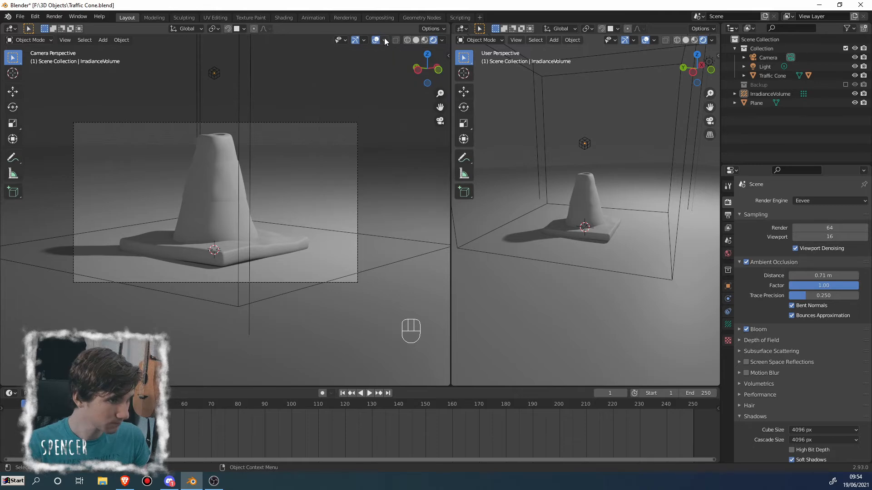
click(376, 40)
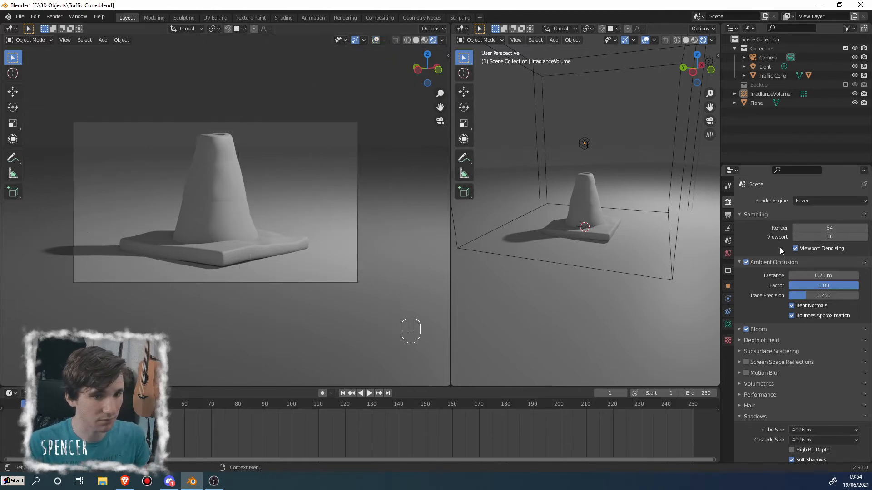
- Preview the scene in Cycles for comparison and return the render engine to Eevee
click(807, 200)
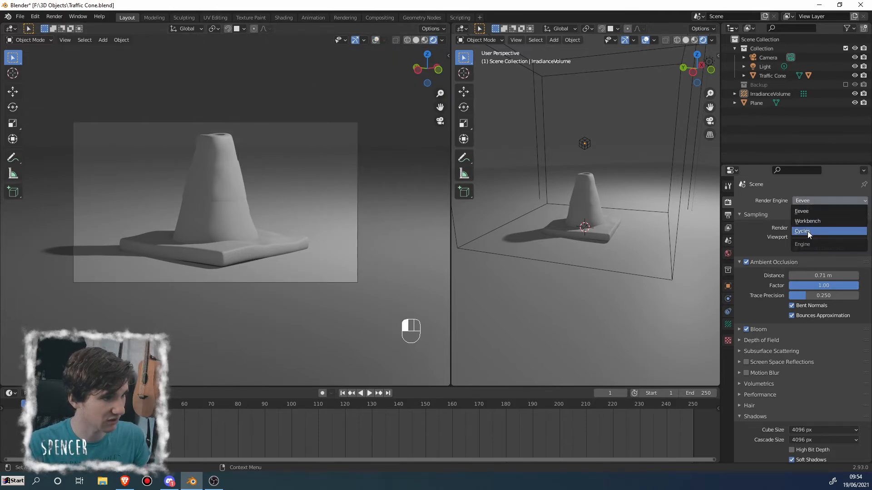
click(808, 230)
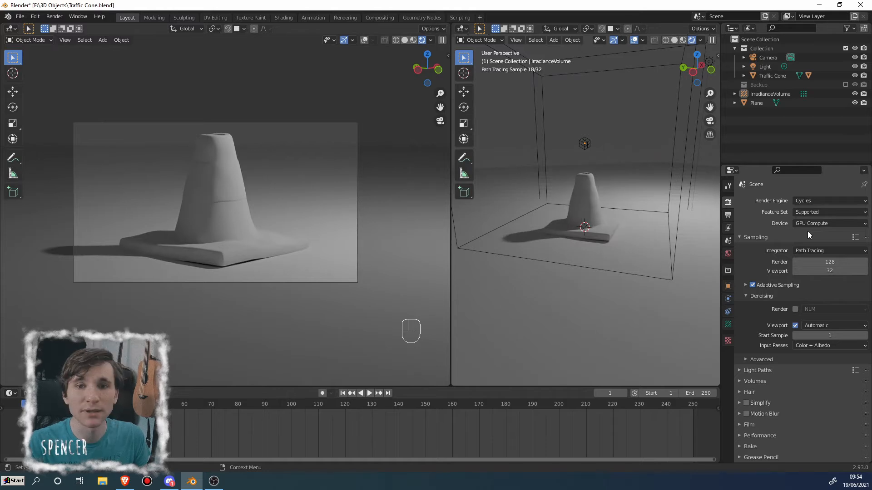
click(801, 200)
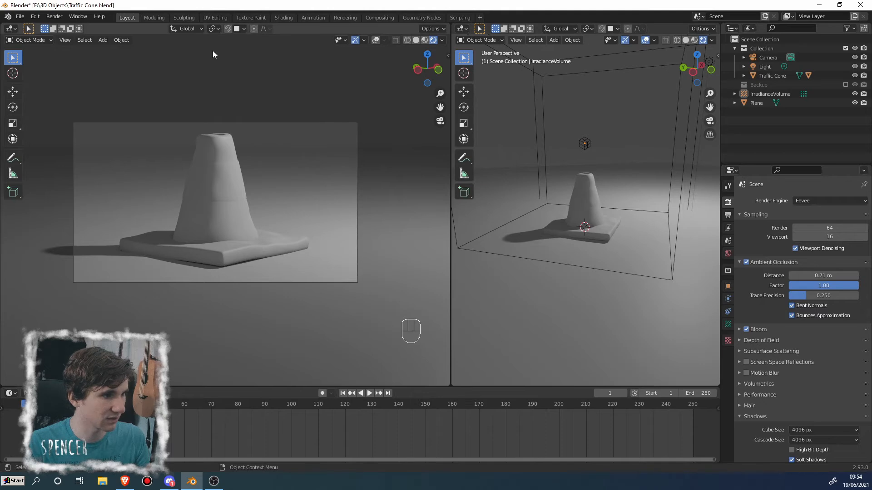
- Render a still image of the cone with Eevee and close the render window
click(52, 18)
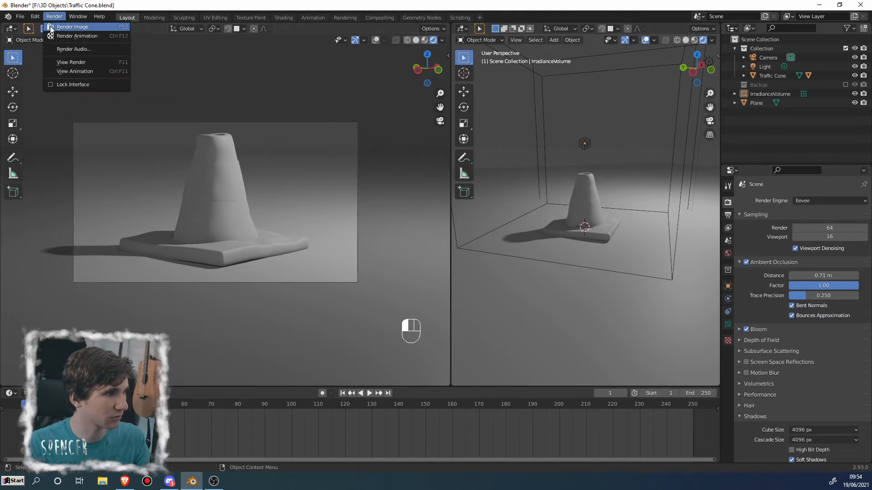
click(73, 27)
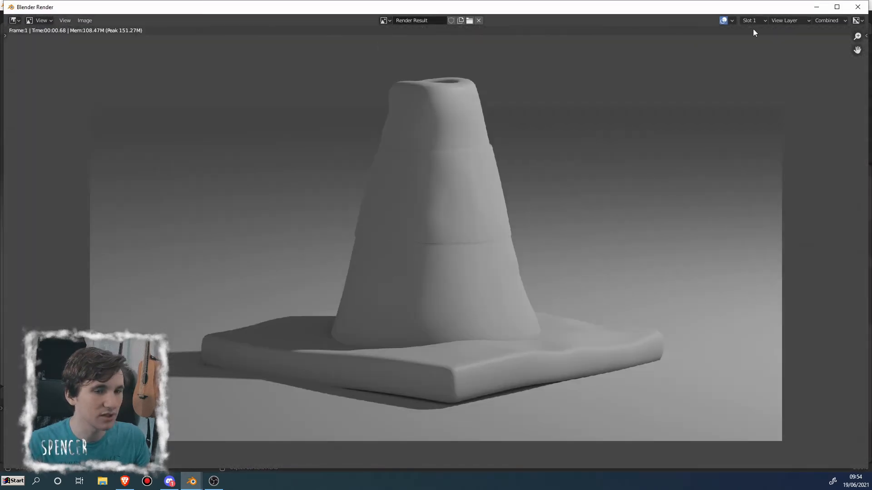
click(857, 7)
- Change the render engine to Cycles, render a still image and close the render window
click(825, 201)
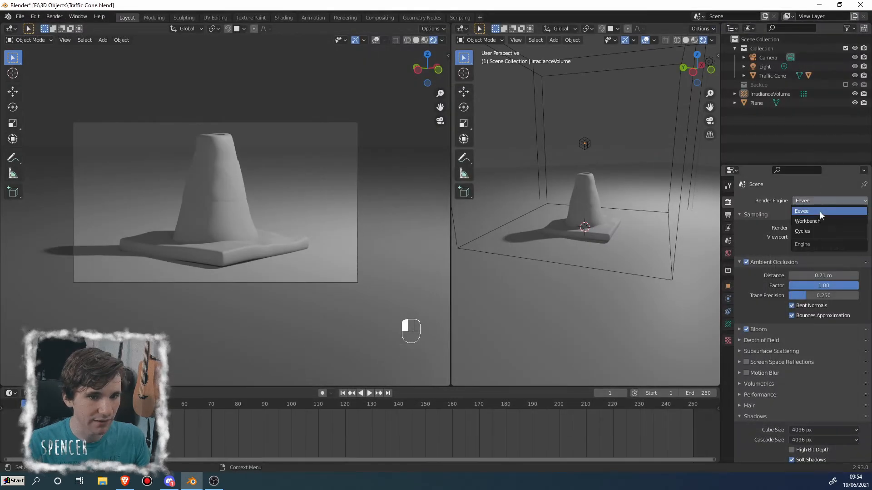
click(811, 233)
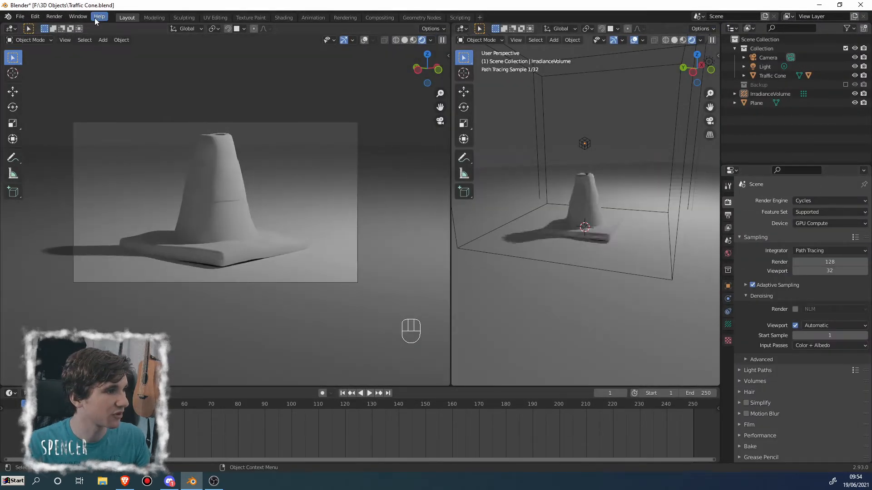
click(78, 17)
click(68, 27)
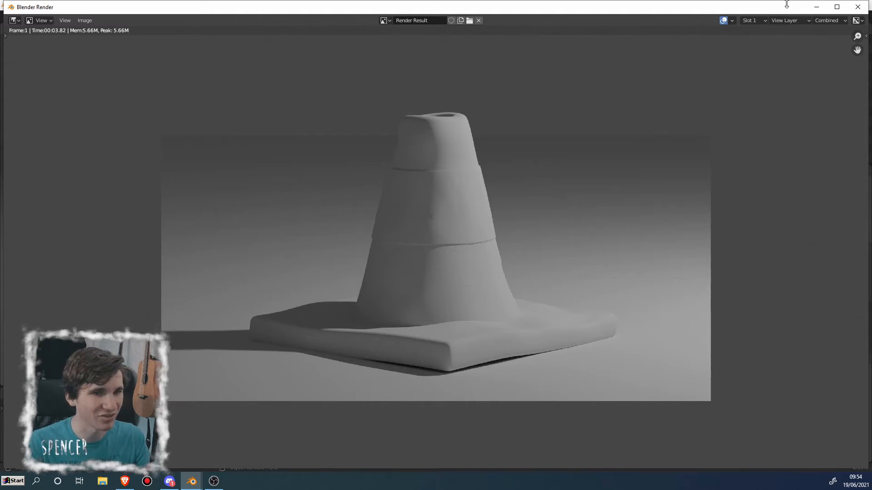
click(857, 7)
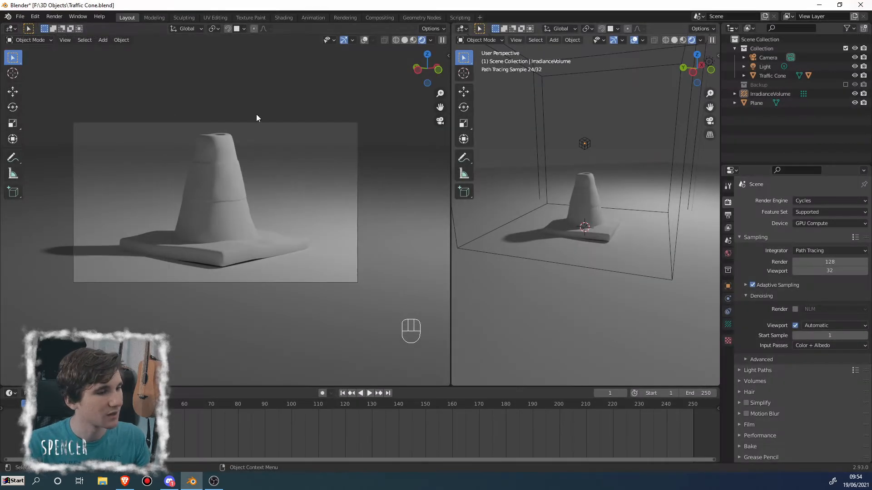
- Turn the camera view's overlays back on and save the file
click(50, 18)
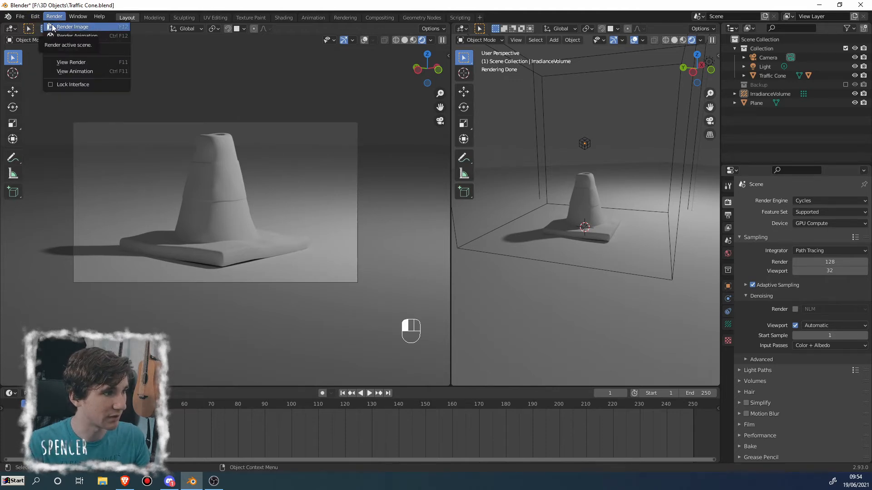
click(53, 17)
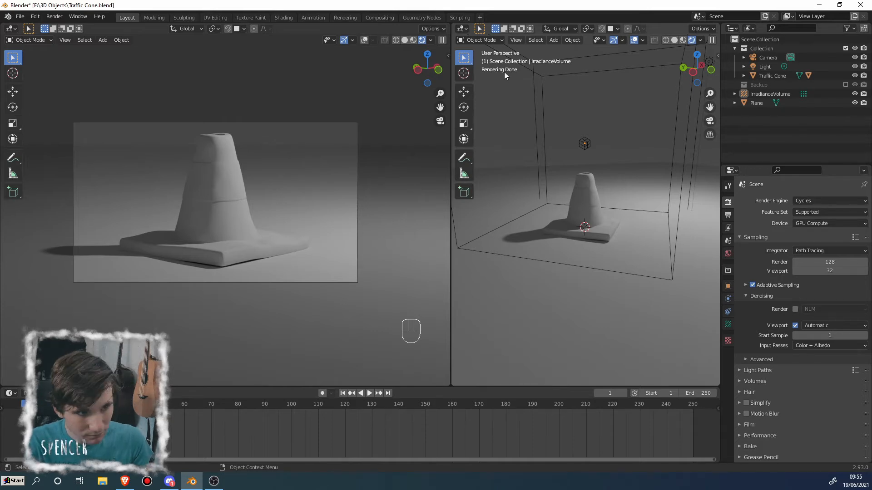
click(364, 41)
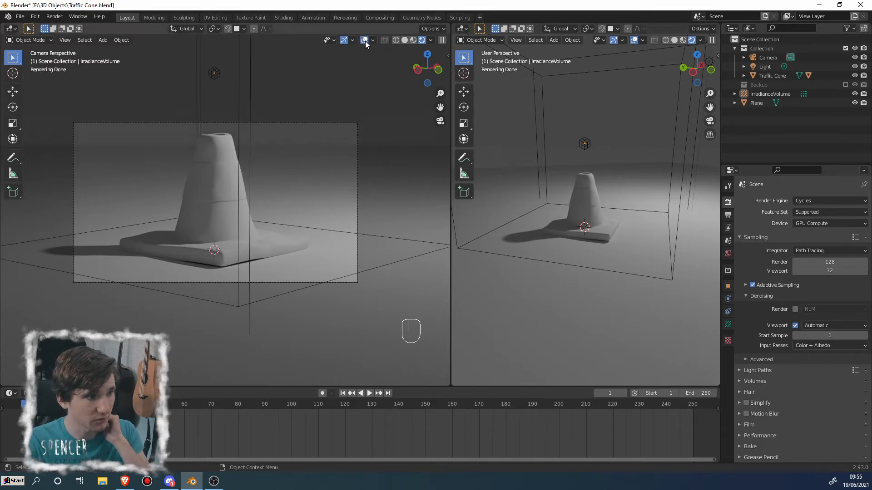
key(ctrl+s)
- Render a fresh still image of the traffic cone with Cycles
click(54, 17)
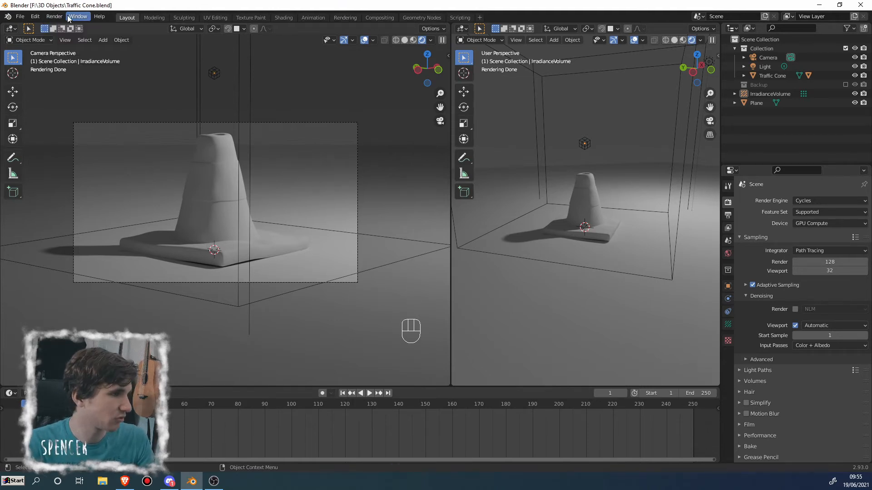
click(55, 17)
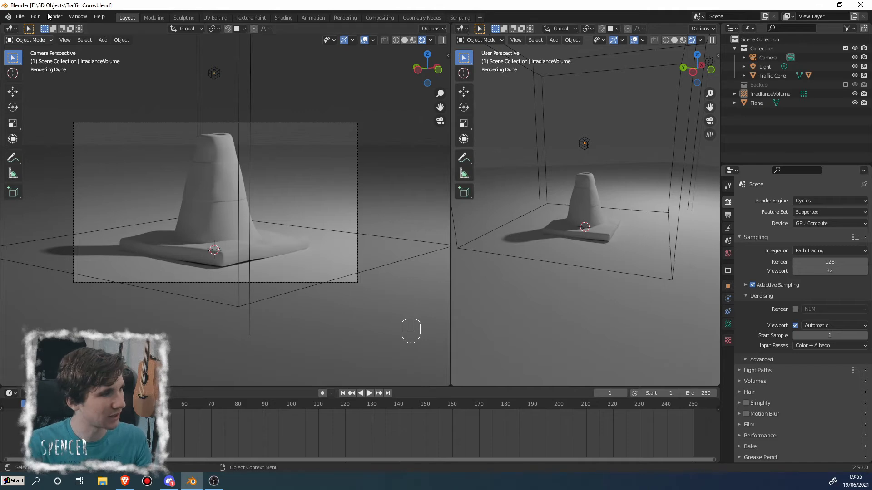
click(50, 16)
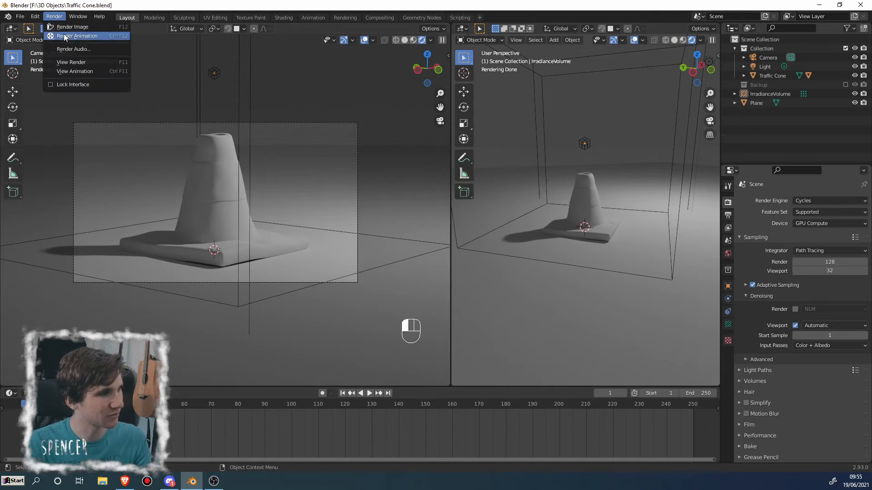
click(66, 29)
scroll(386, 249, down, 1)
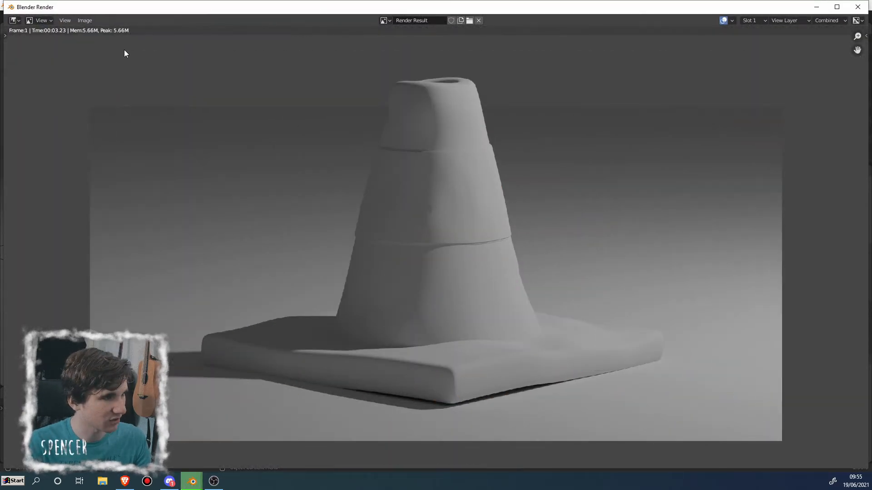
click(82, 20)
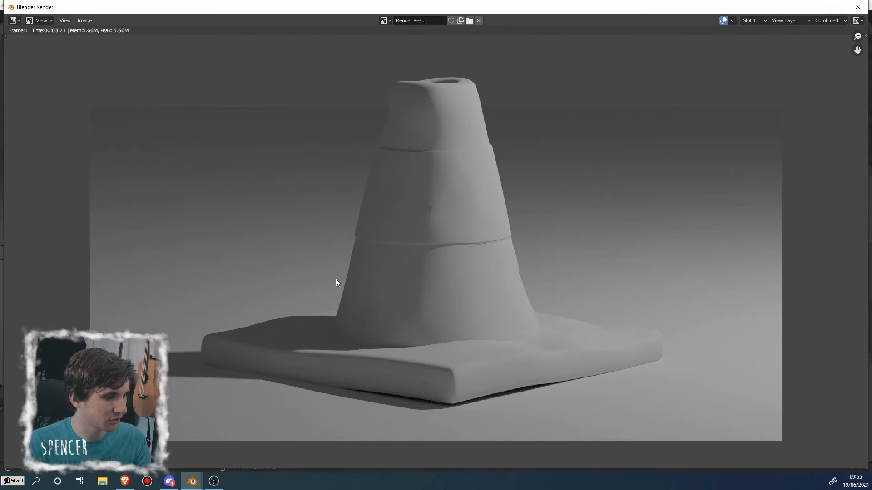
key(shift+alt+s)
click(467, 275)
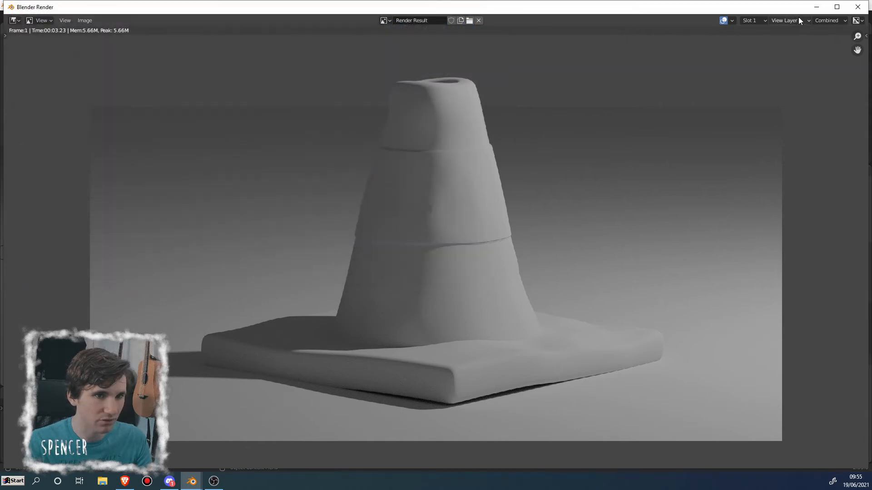
- Examine the cone's shaded surface up close in the Cycles render for noise, and close the render window
scroll(383, 367, up, 9)
middle_drag(382, 256, 467, 429)
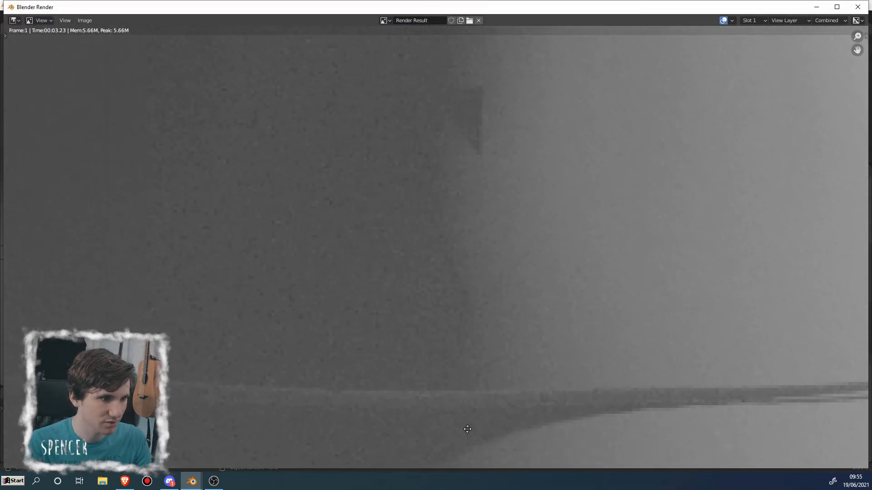
middle_drag(395, 286, 433, 356)
scroll(423, 363, down, 4)
middle_drag(391, 229, 384, 315)
scroll(513, 280, up, 4)
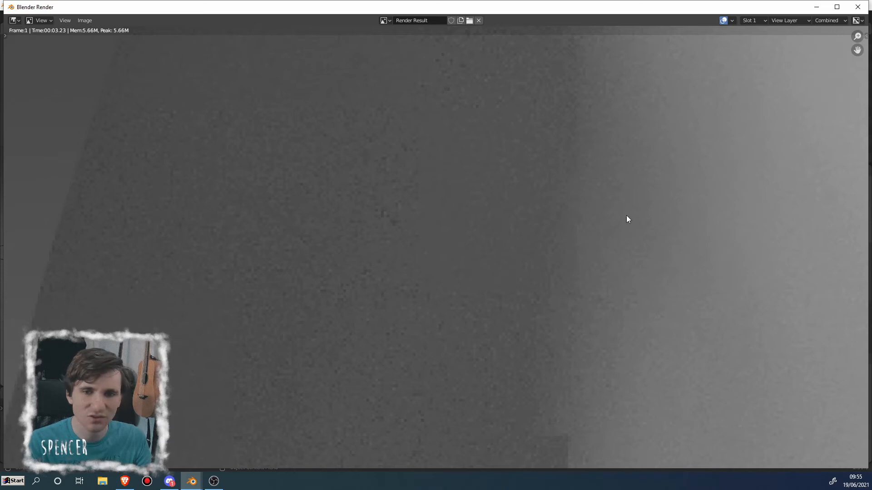
click(858, 7)
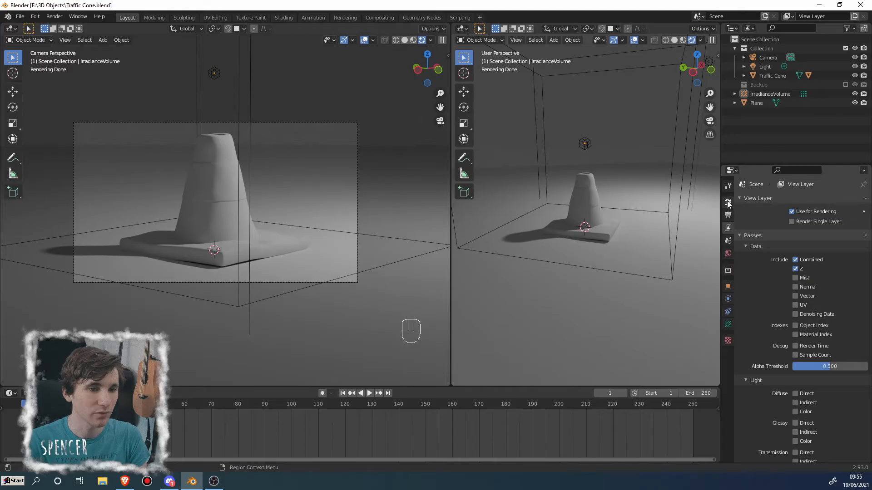
- Enable the Denoising Data pass for the view layer and save the file
click(728, 203)
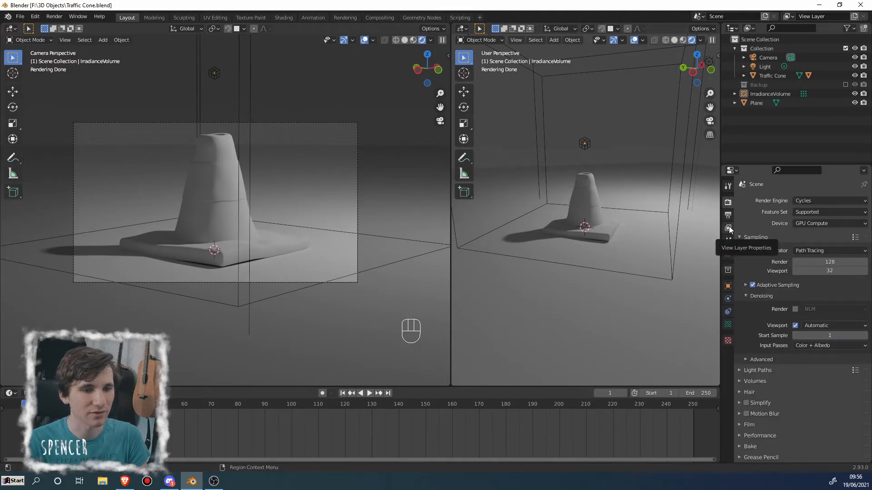
click(729, 227)
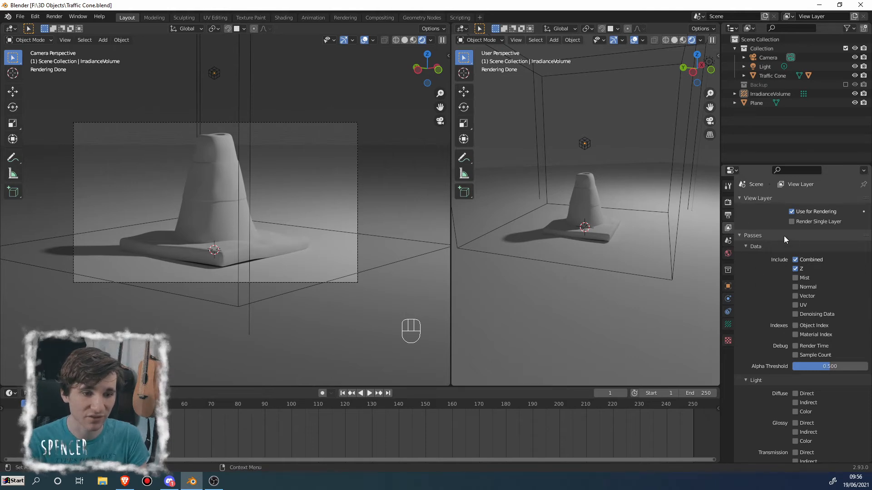
click(798, 315)
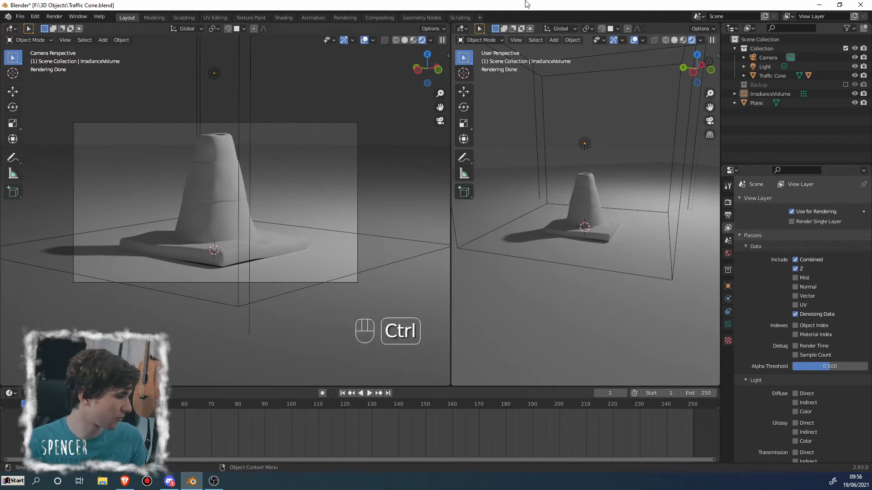
key(ctrl+s)
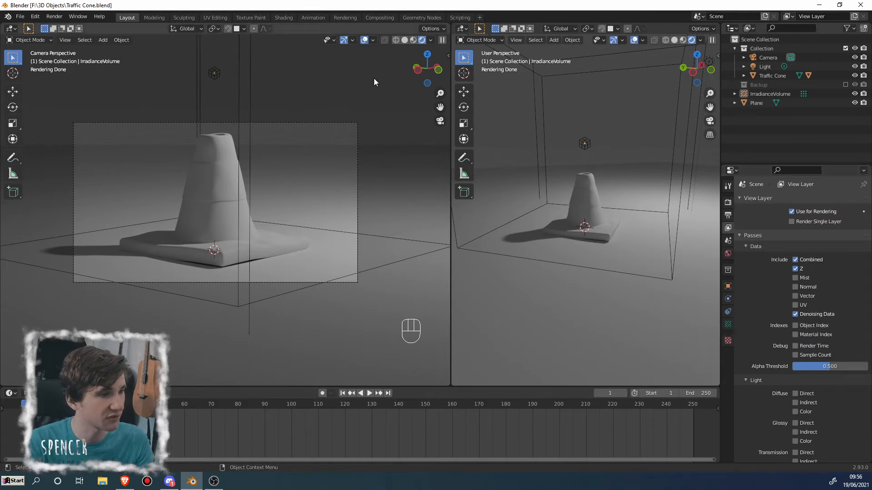
- Enable nodes in the compositor and move the Composite node farther away from the Render Layers node
click(374, 18)
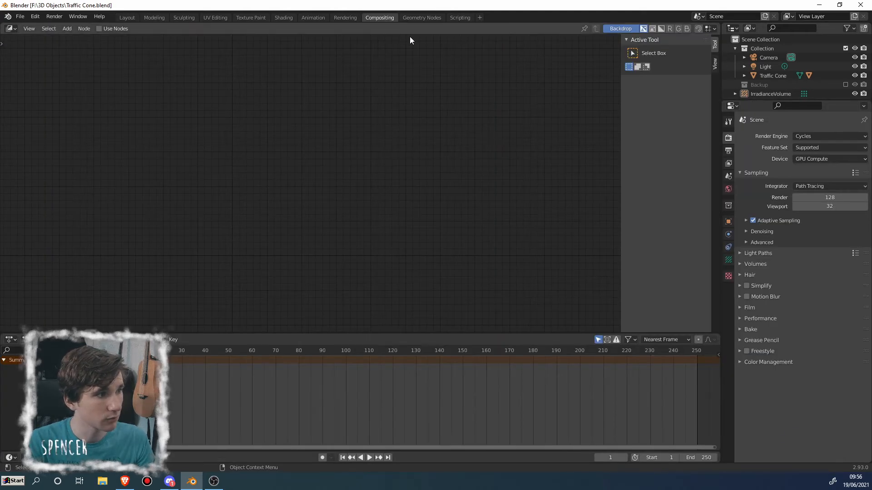
click(108, 29)
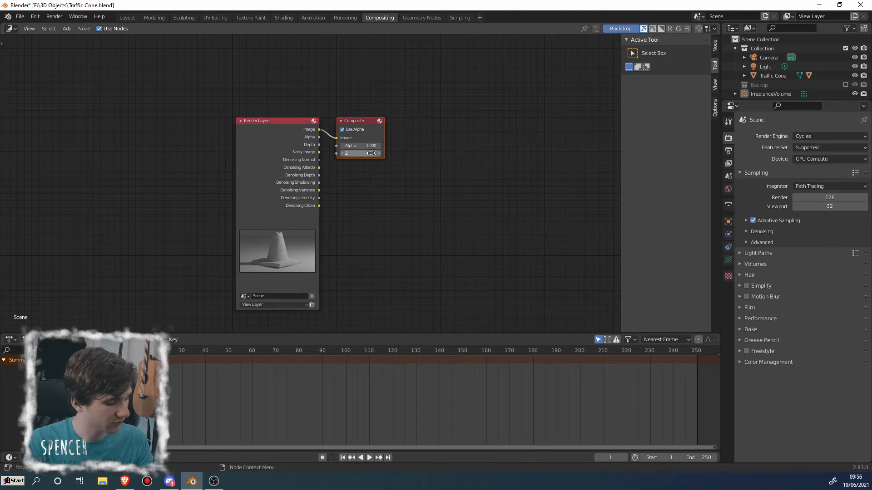
key(g)
click(487, 147)
scroll(400, 191, up, 4)
middle_drag(388, 190, 288, 208)
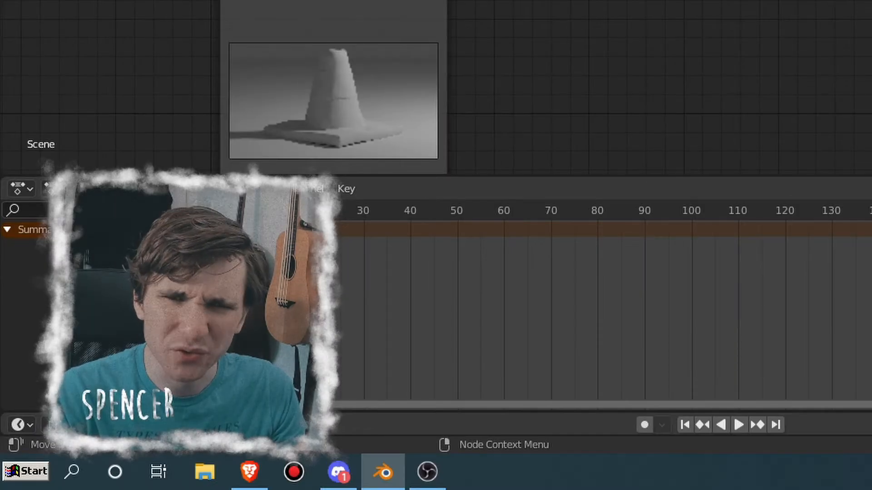
key(shift+a)
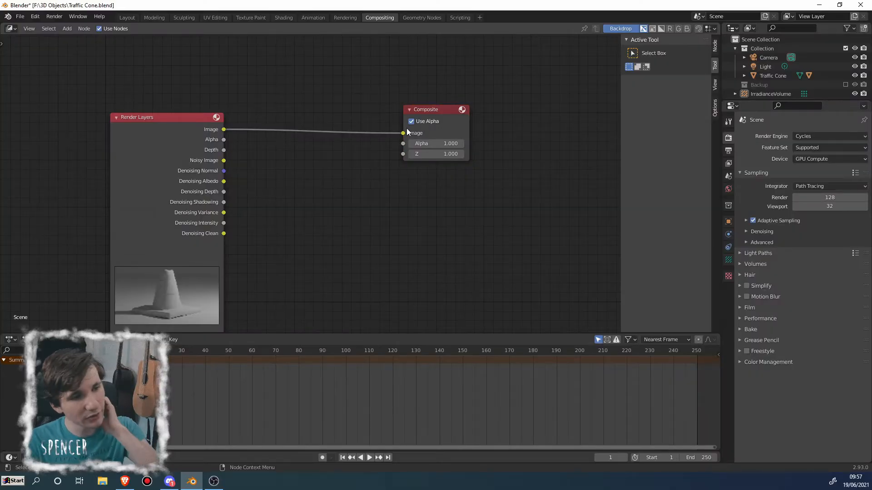
click(436, 111)
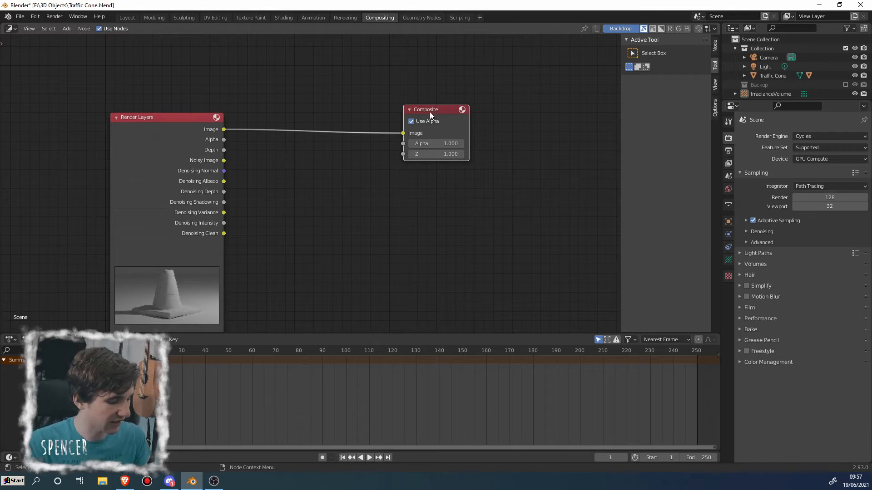
key(g)
key(Escape)
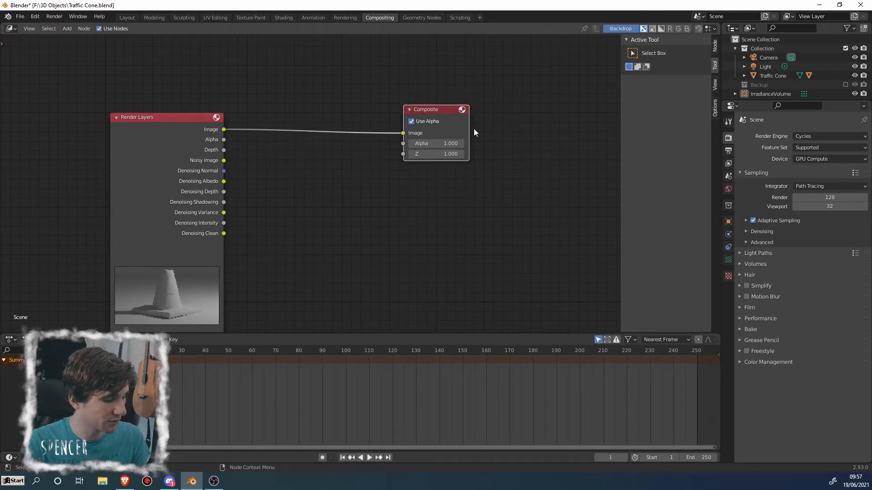
key(r)
key(Escape)
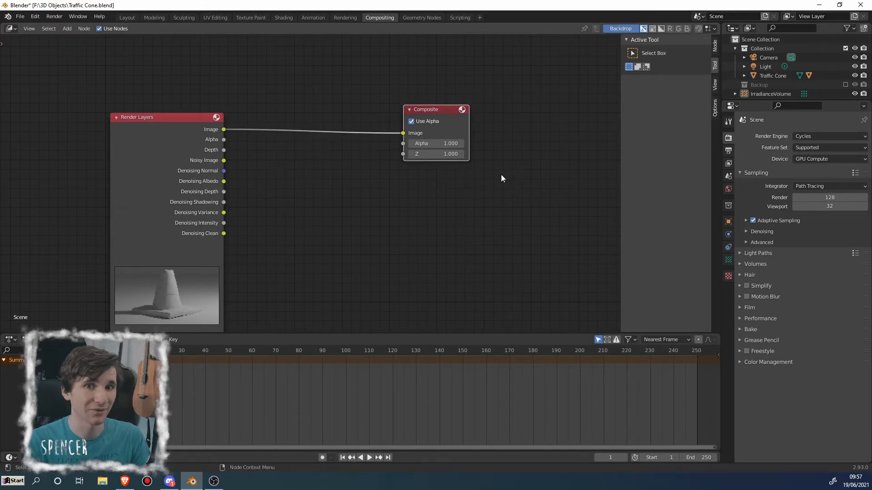
drag(209, 90, 543, 230)
key(r)
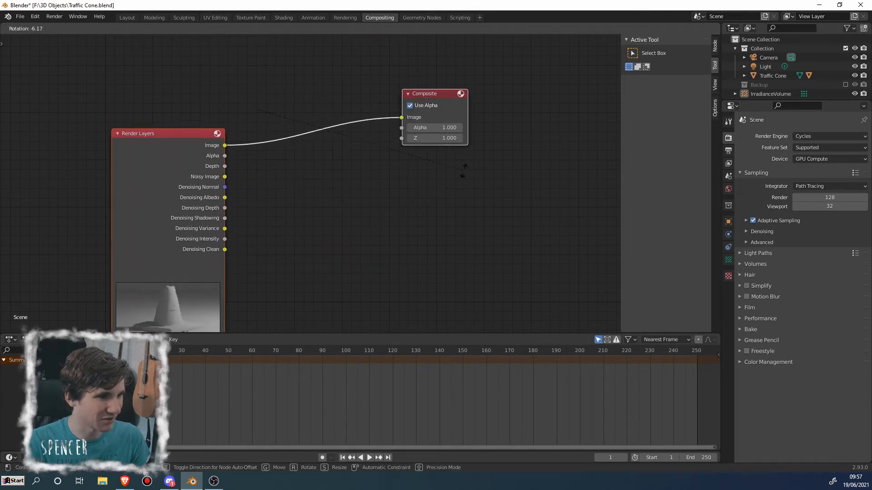
key(Escape)
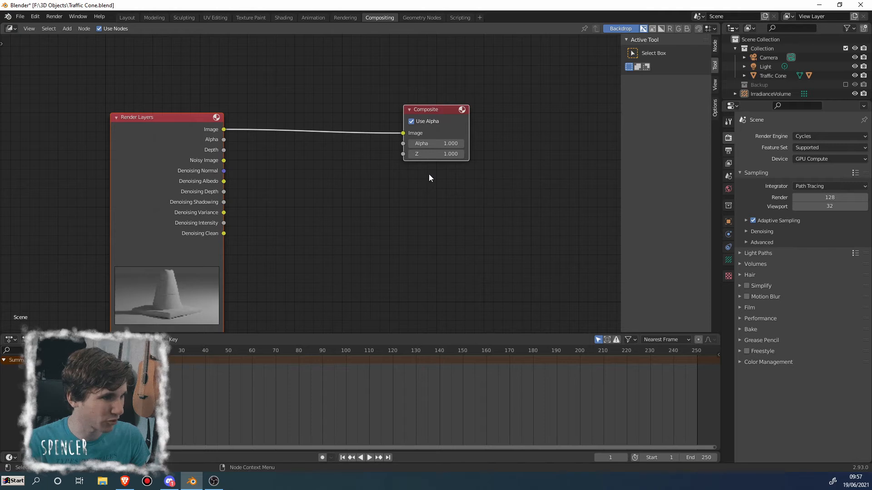
key(s)
key(Escape)
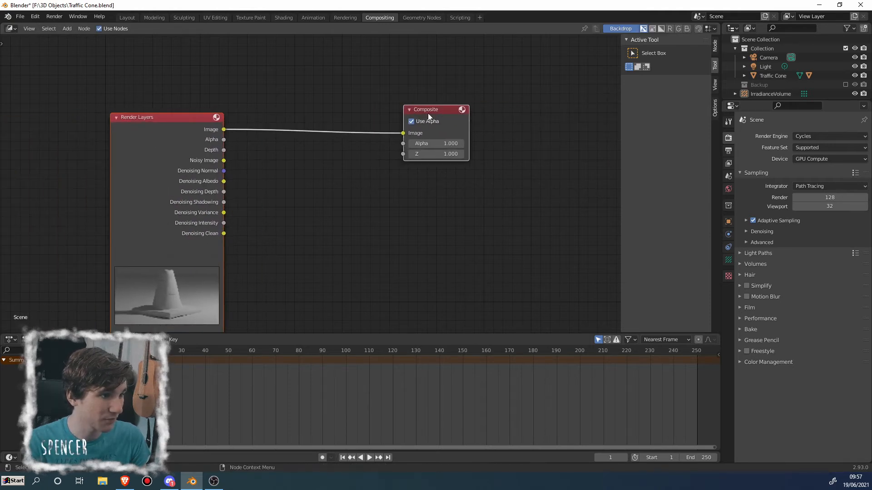
- Move the Composite node and the Render Layers node farther apart to open a wide gap between them
click(451, 110)
key(g)
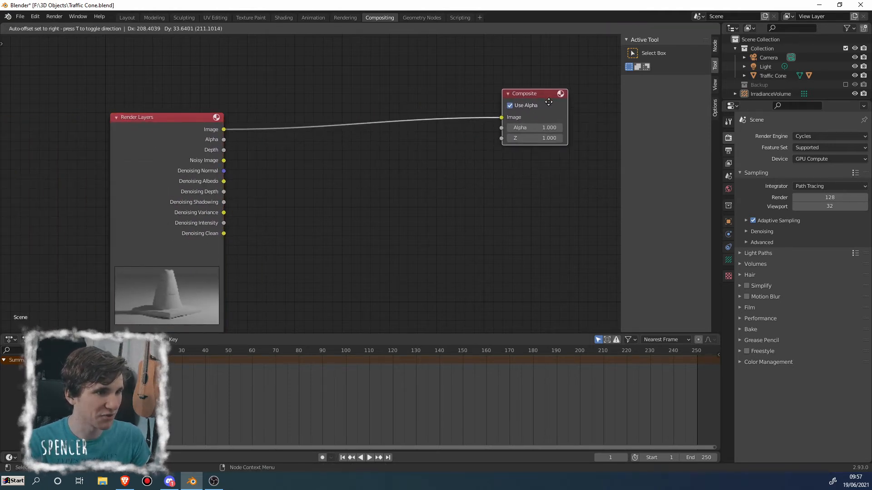
click(548, 103)
drag(152, 149, 147, 139)
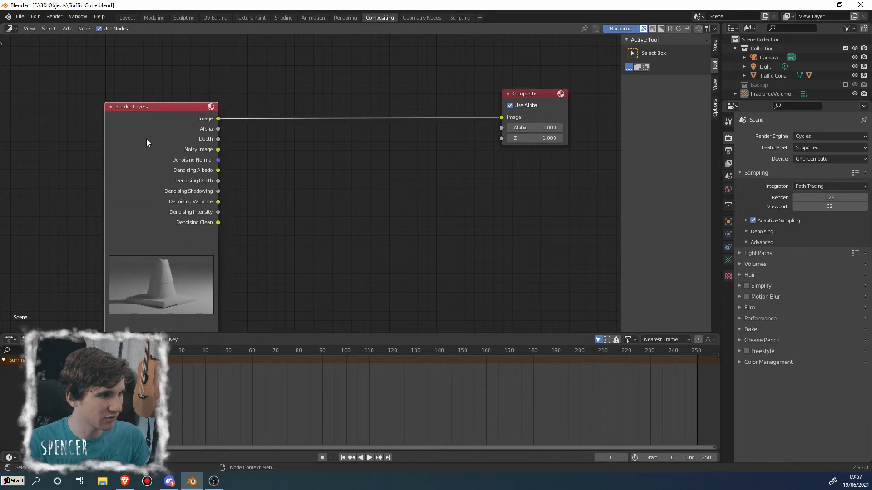
middle_drag(276, 181, 291, 181)
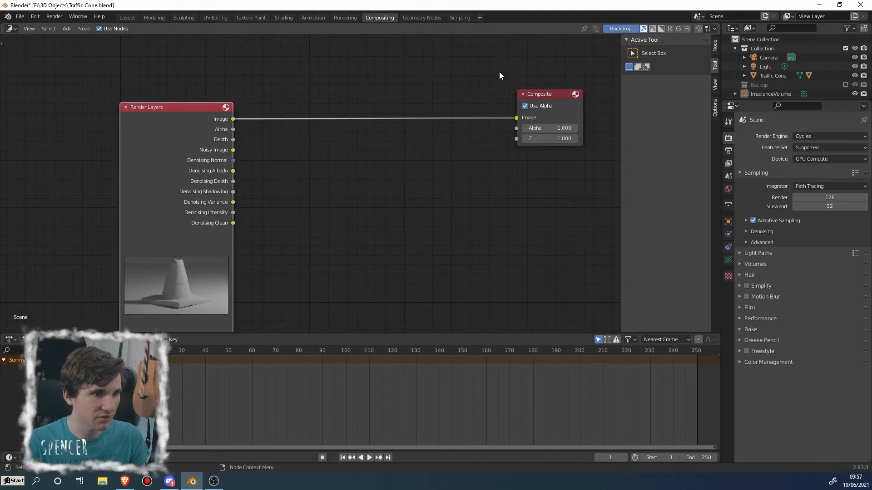
click(543, 101)
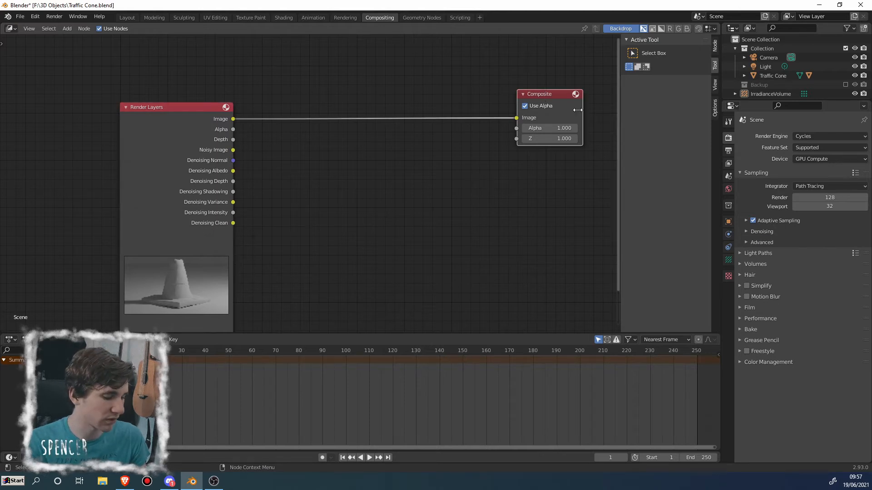
click(140, 137)
key(g)
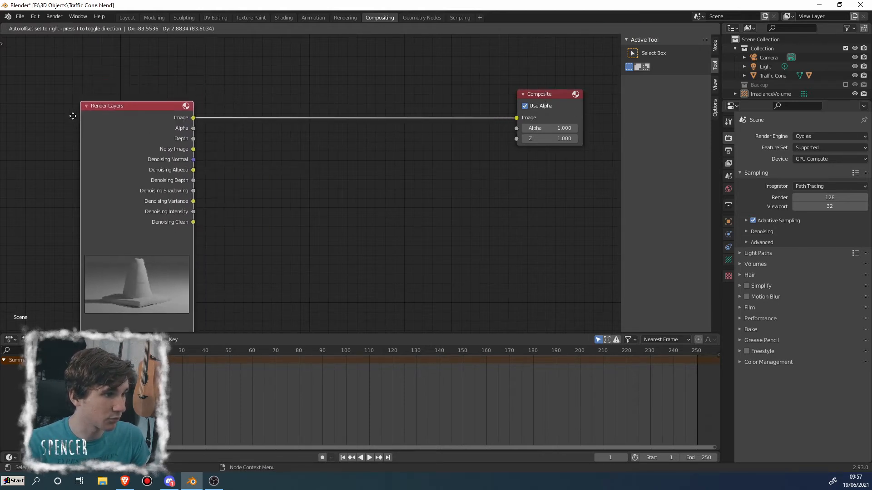
click(73, 113)
middle_drag(241, 179, 265, 184)
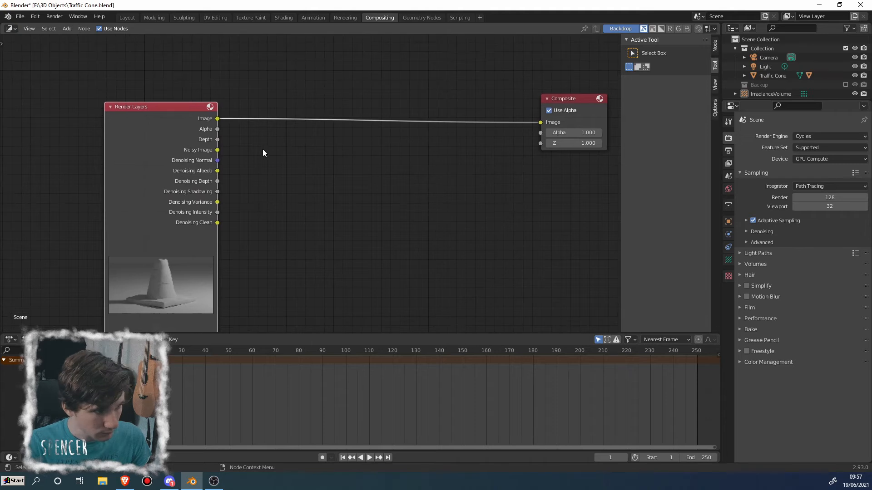
- Add a Denoise node and insert it on the link between the Render Layers and Composite nodes
key(shift+a)
click(268, 147)
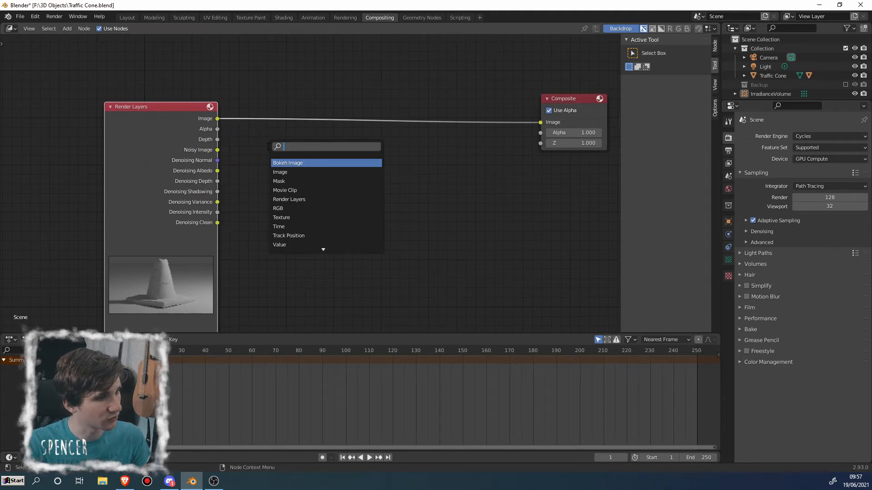
key(Escape)
key(shift+a)
click(317, 150)
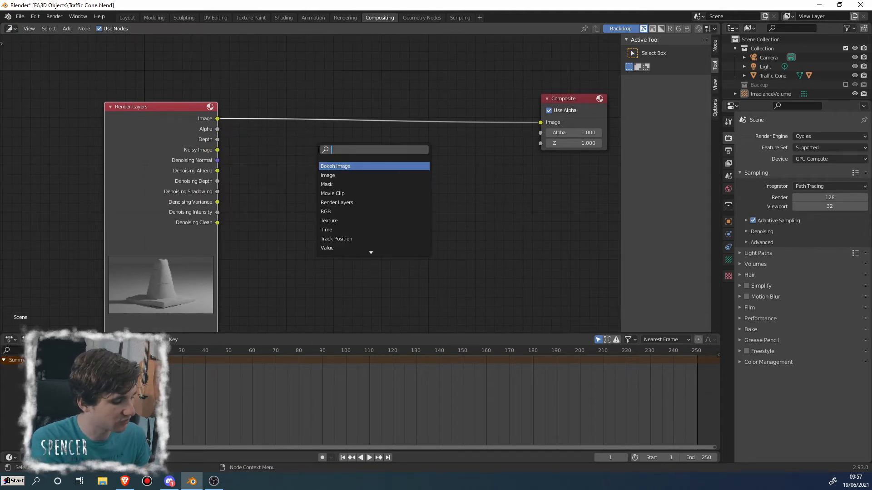
text(denoise)
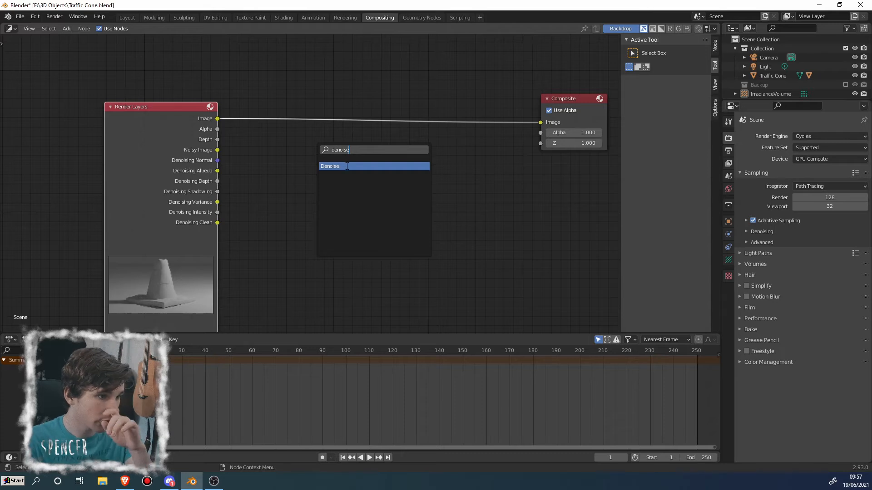
click(347, 166)
click(346, 177)
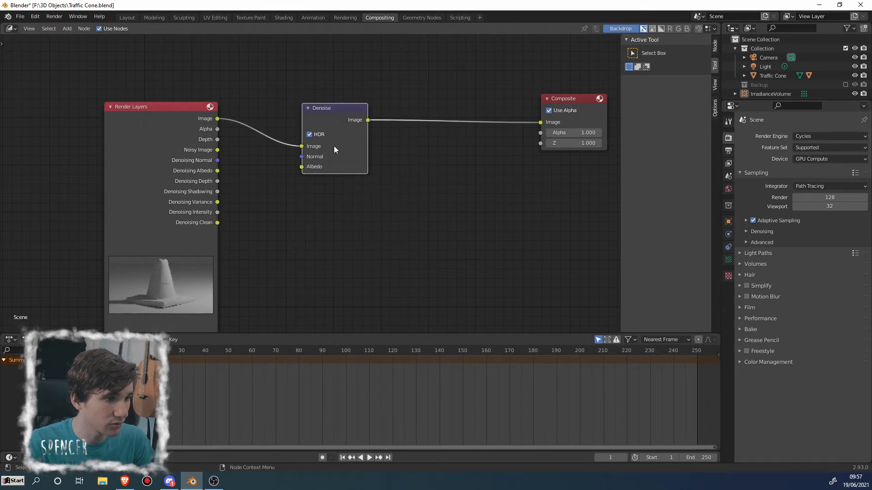
- Render the still image through the Denoise node, inspect the cone's surface up close, and close the render window
click(54, 16)
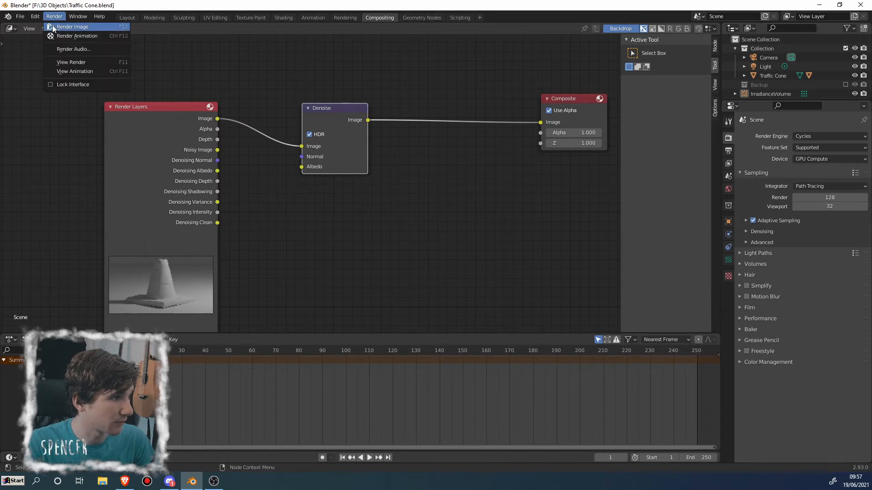
click(53, 28)
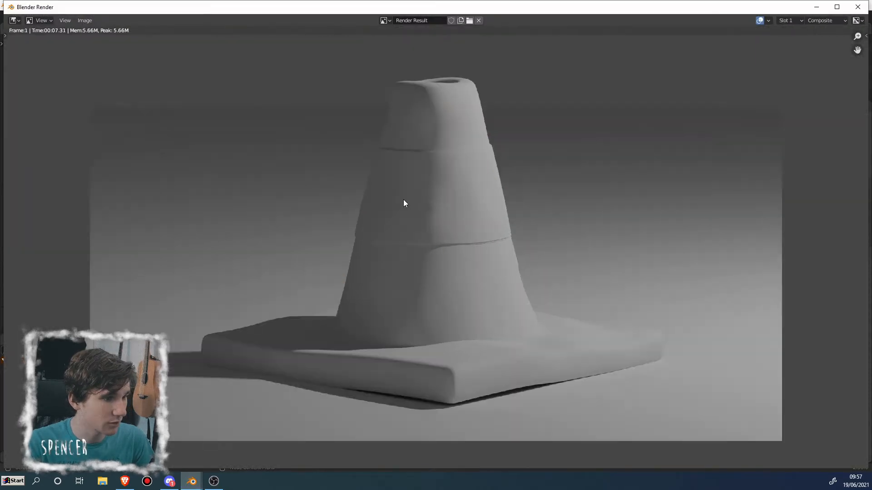
scroll(404, 200, up, 6)
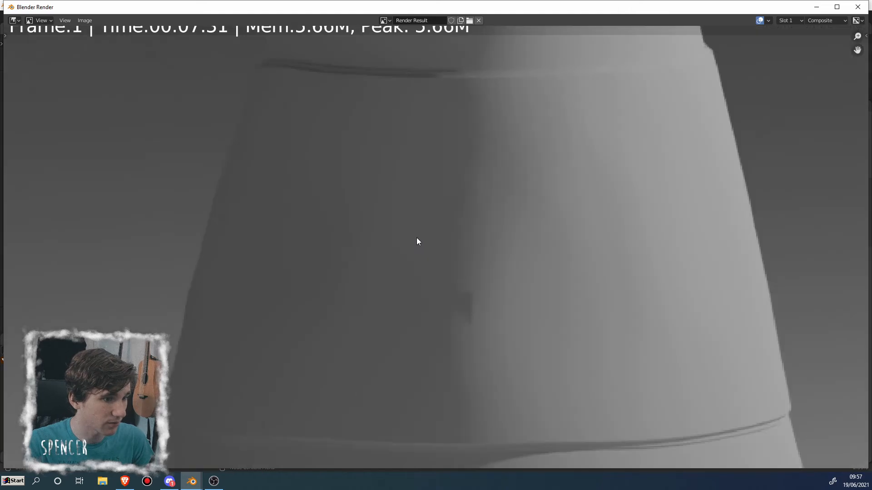
scroll(418, 241, down, 6)
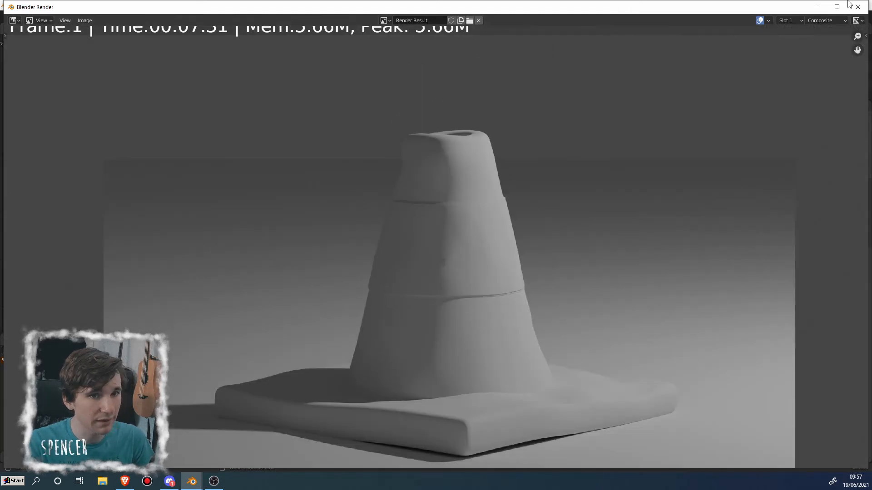
click(858, 6)
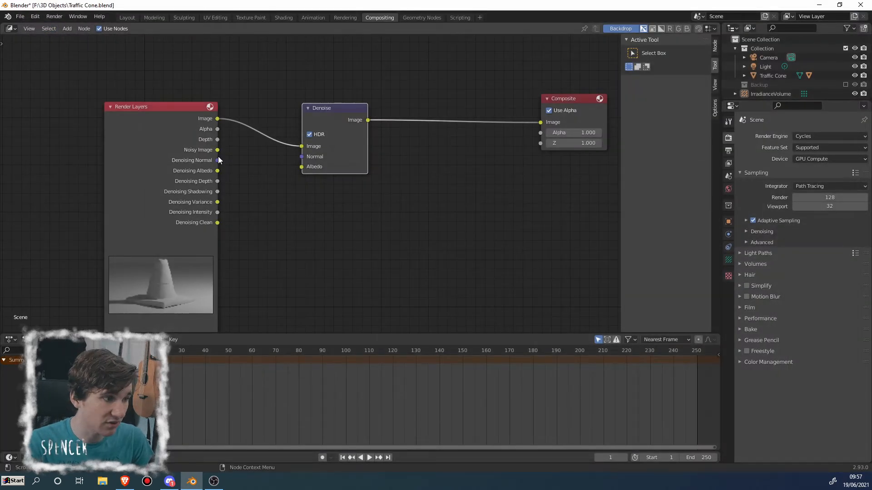
- Link Noisy Image, Denoising Normal and Denoising Albedo to the Denoise node's Image, Normal and Albedo inputs, and check the view layer's Denoising Data pass
drag(218, 151, 303, 146)
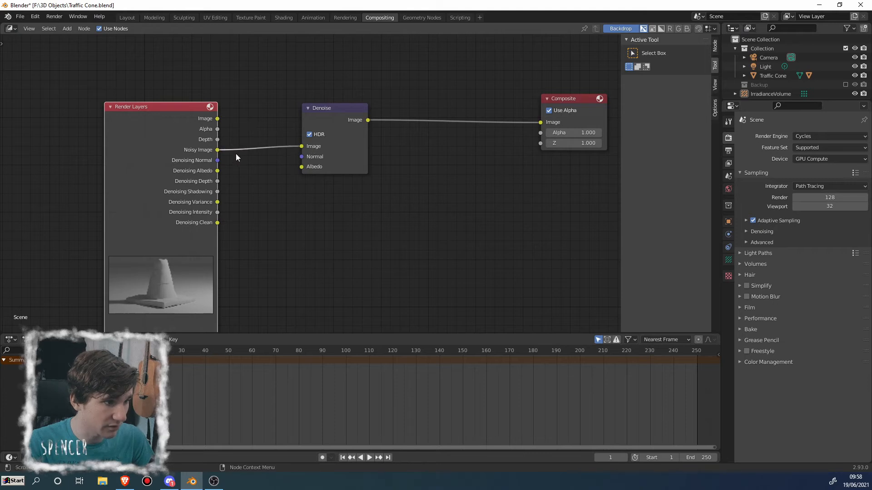
drag(218, 160, 230, 156)
drag(307, 158, 304, 157)
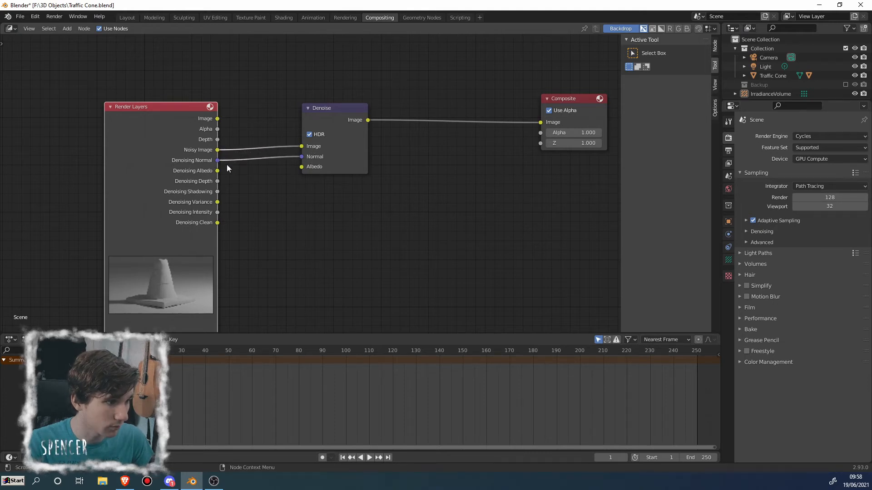
drag(218, 171, 304, 166)
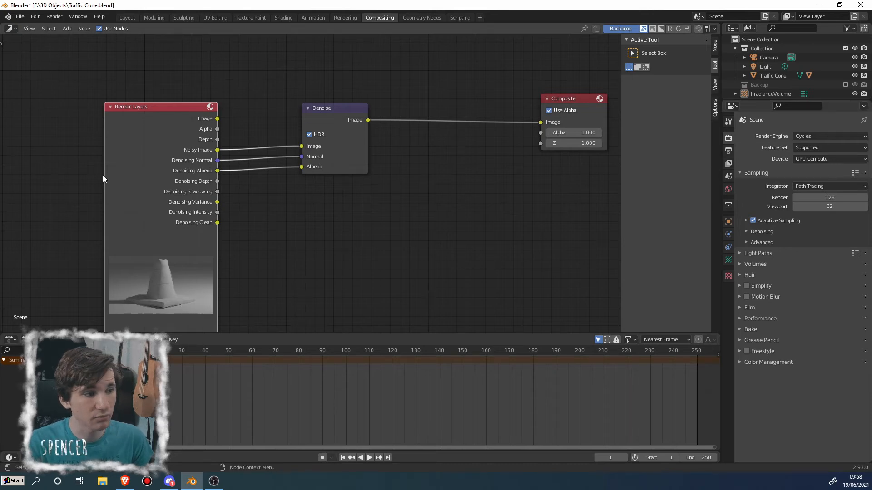
click(728, 164)
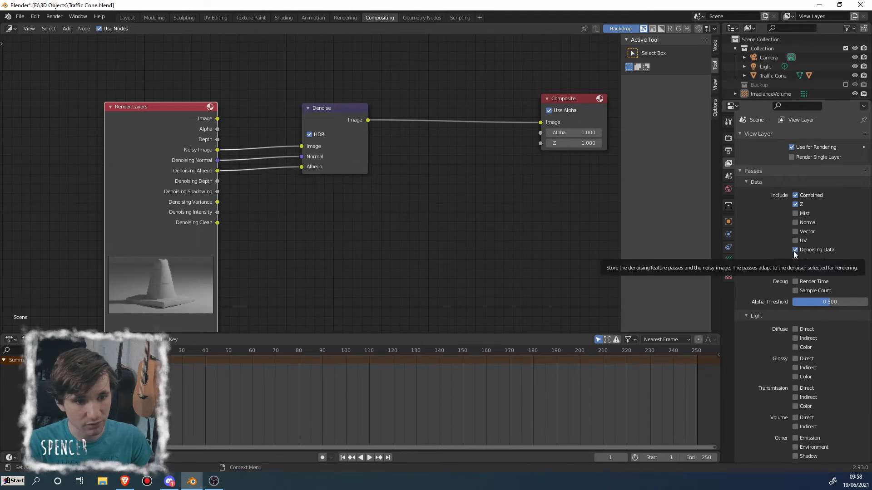
- Re-render the image with the denoising passes linked, examine the cone's surface and seams for artefacts, and close the render window
click(56, 17)
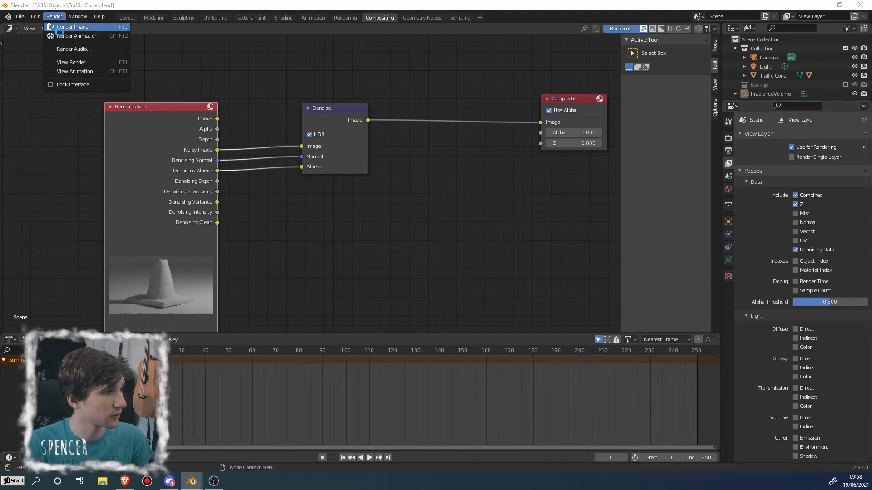
click(72, 27)
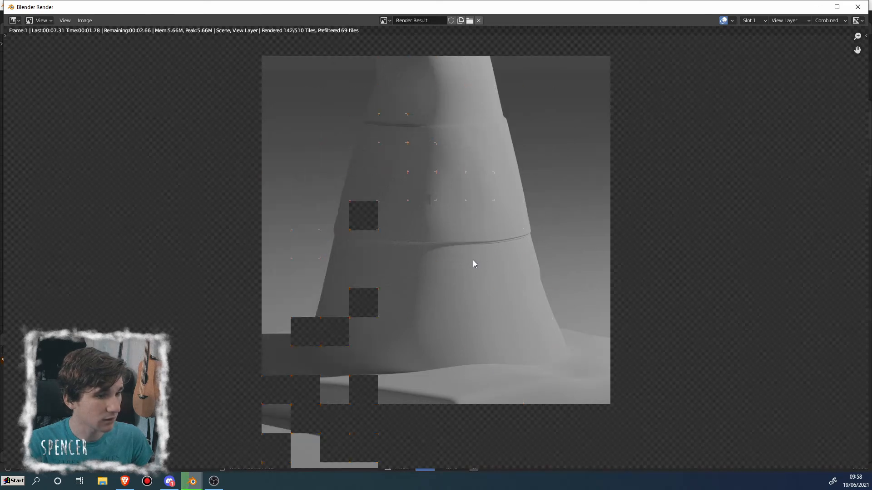
scroll(473, 260, down, 1)
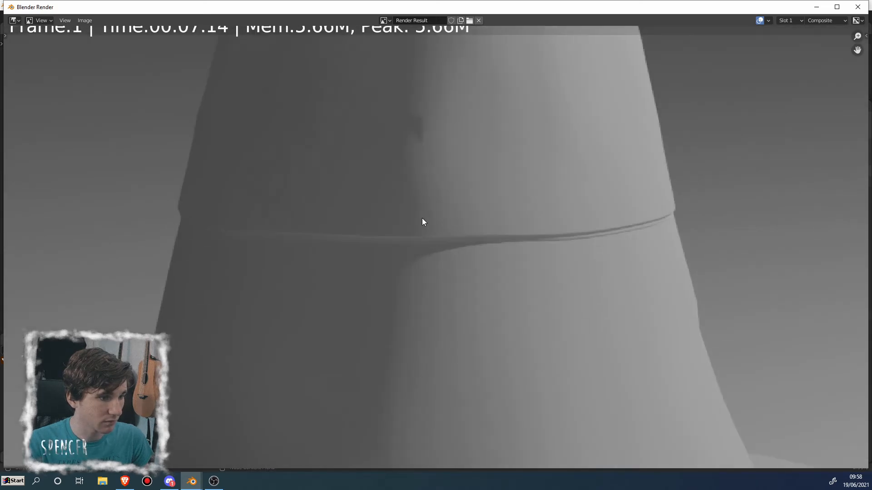
scroll(431, 226, up, 3)
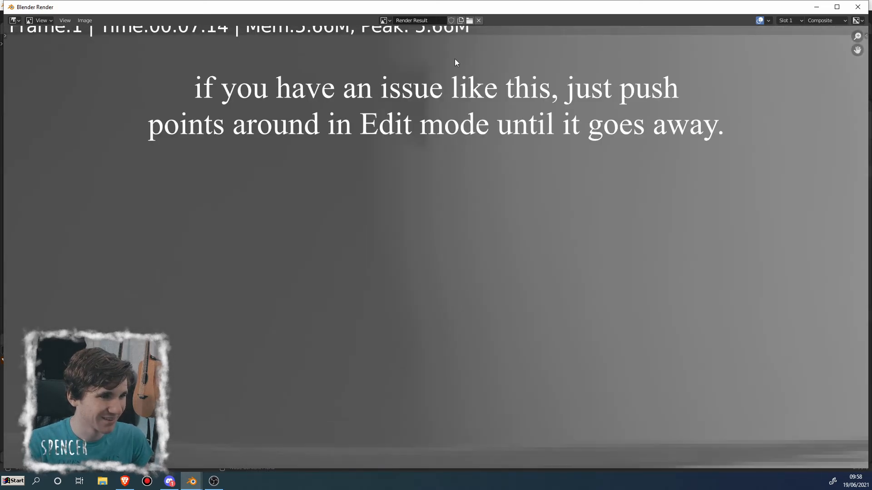
scroll(407, 193, down, 3)
scroll(426, 317, up, 4)
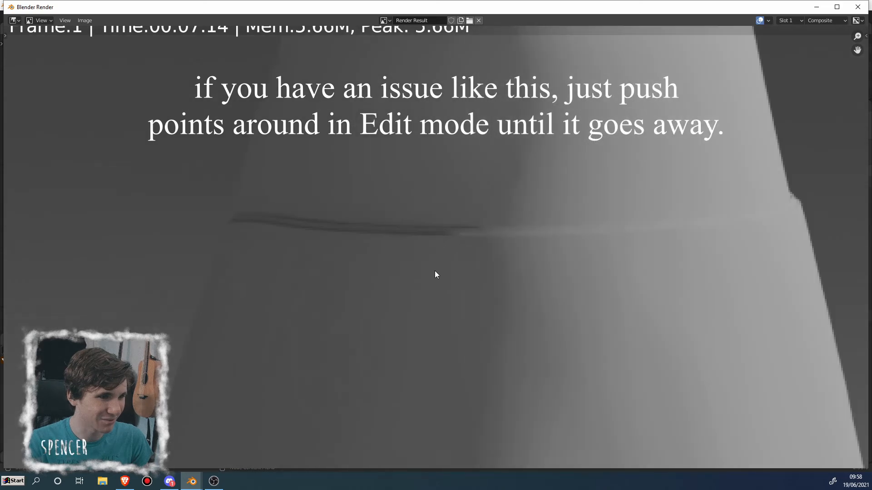
scroll(435, 271, down, 5)
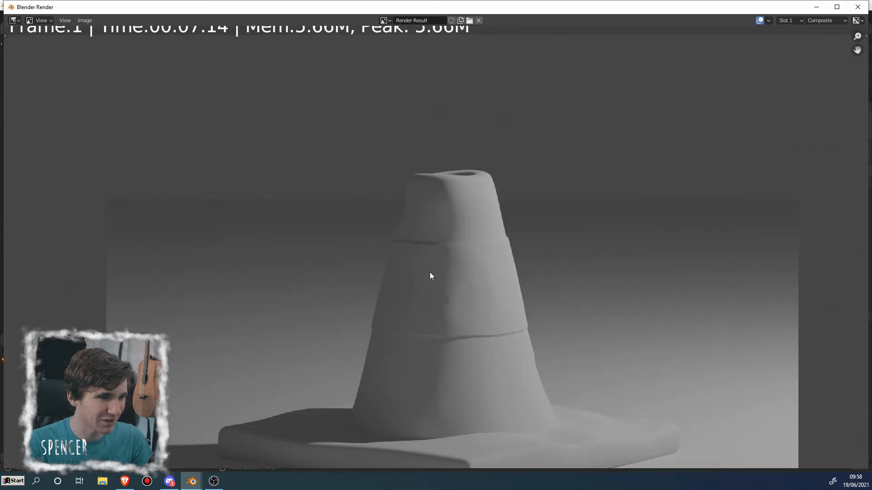
scroll(429, 272, up, 3)
middle_drag(430, 272, 415, 156)
scroll(404, 194, down, 2)
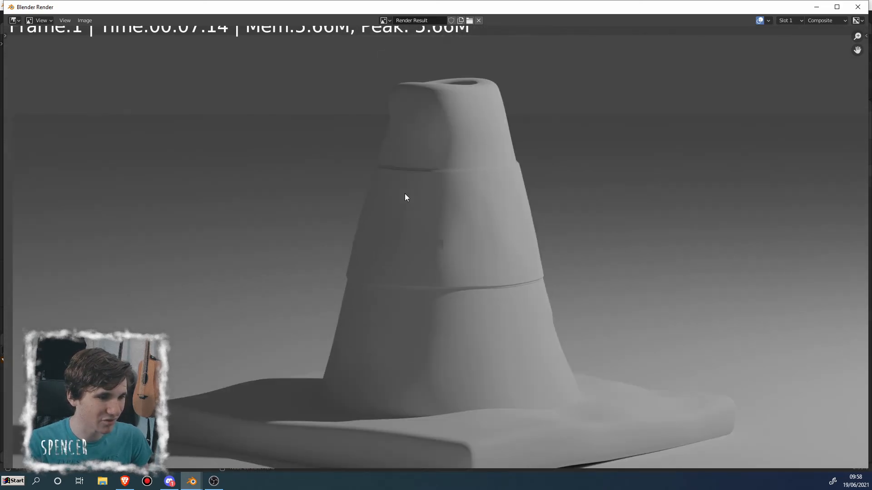
click(858, 6)
- Shift the Denoise node slightly and link the Denoising Depth output to its Image input
mouse_move(322, 130)
mouse_down()
mouse_move(302, 123)
mouse_move(322, 121)
mouse_up()
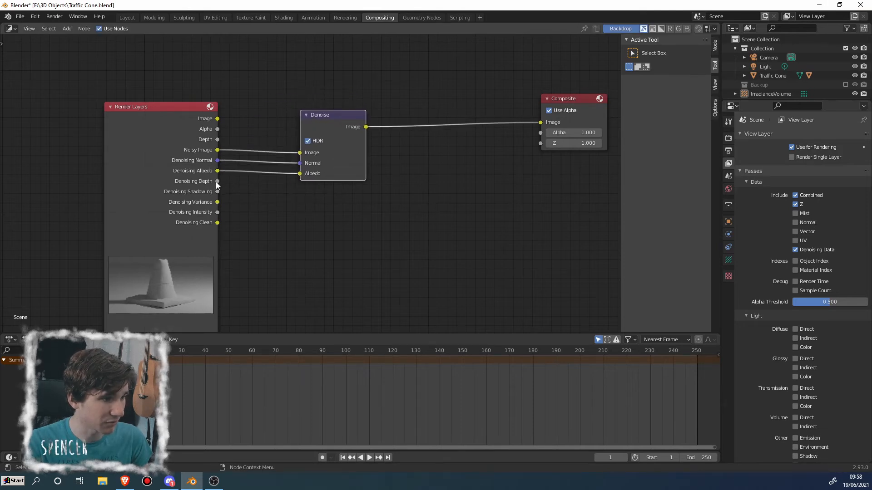
drag(218, 181, 300, 152)
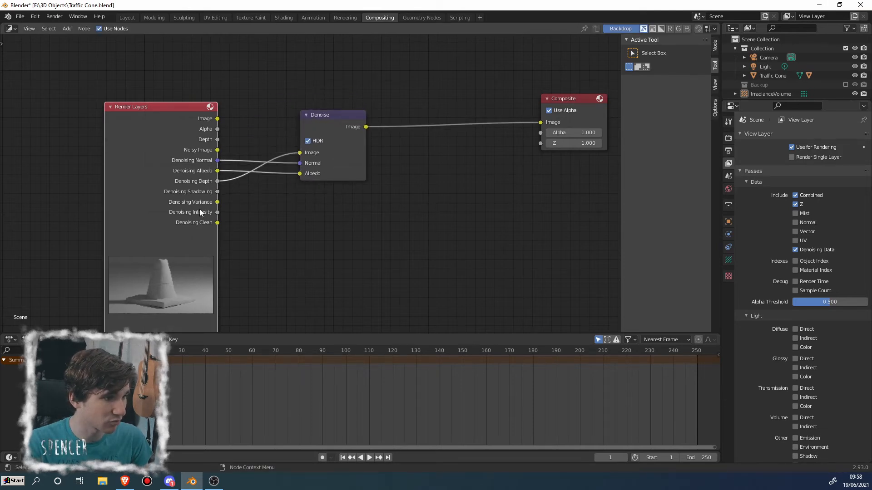
- Link Noisy Image to the Denoise node's Image input and move the node closer to Render Layers
drag(218, 150, 300, 153)
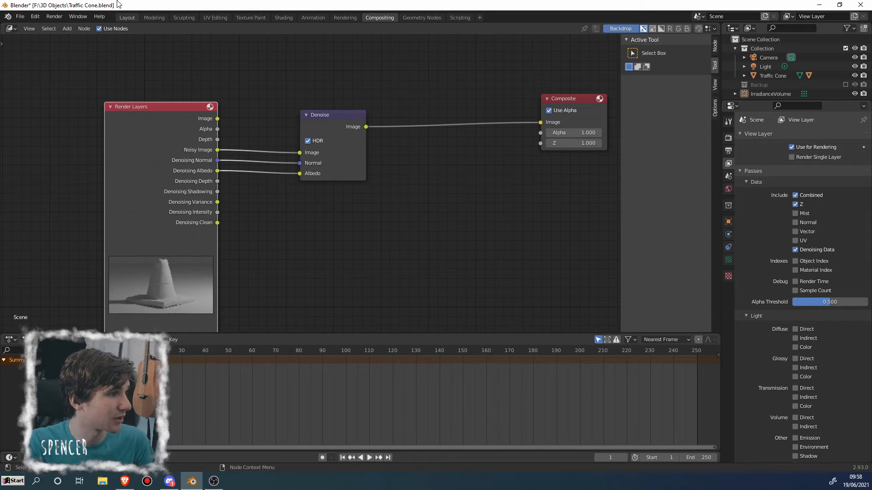
drag(314, 127, 281, 122)
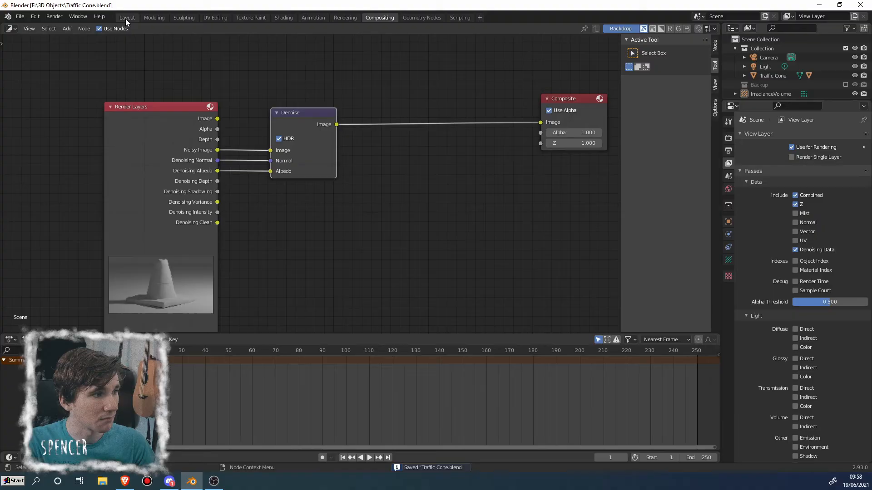
- Return to the Layout workspace and check the Cycles render denoiser options, leaving render denoising off with NLM
click(125, 18)
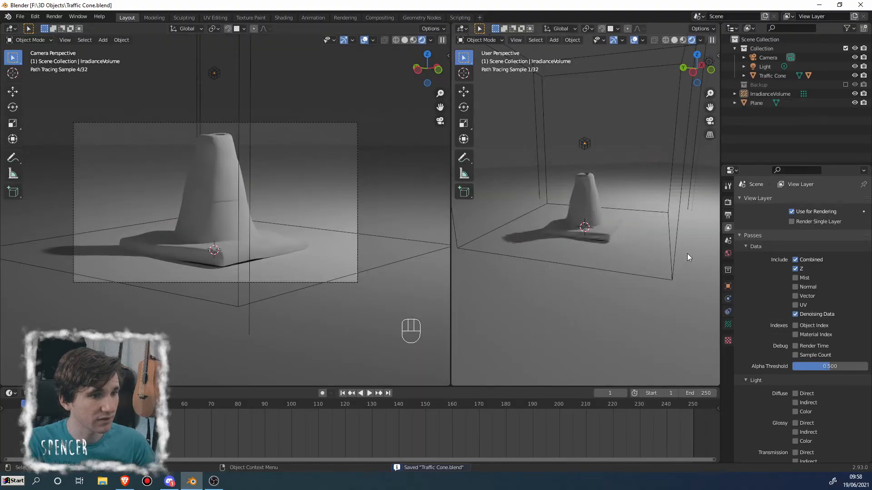
click(728, 202)
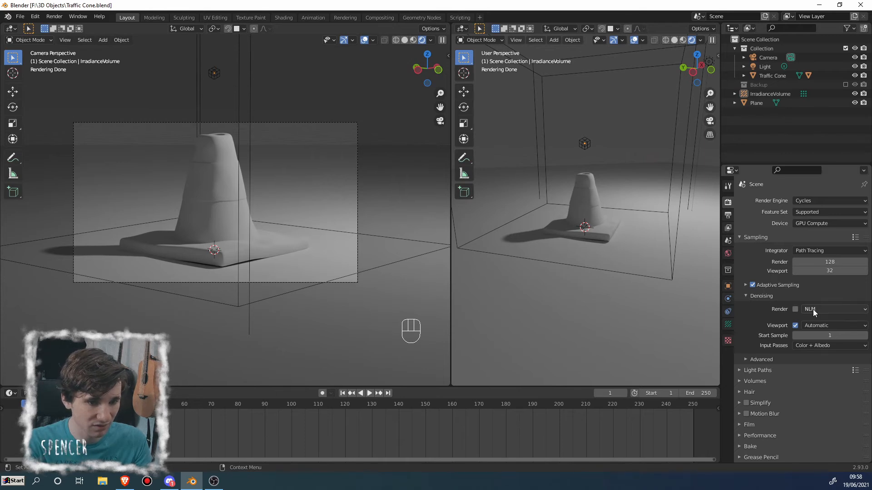
click(794, 311)
click(794, 310)
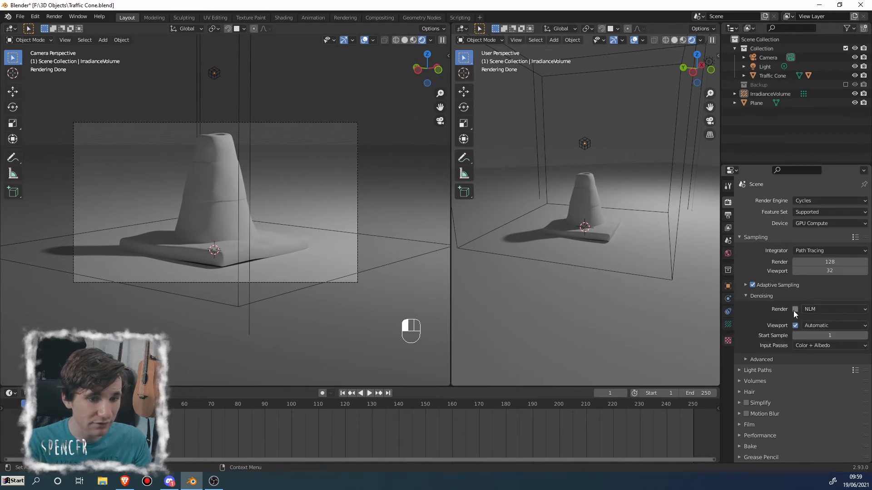
click(822, 311)
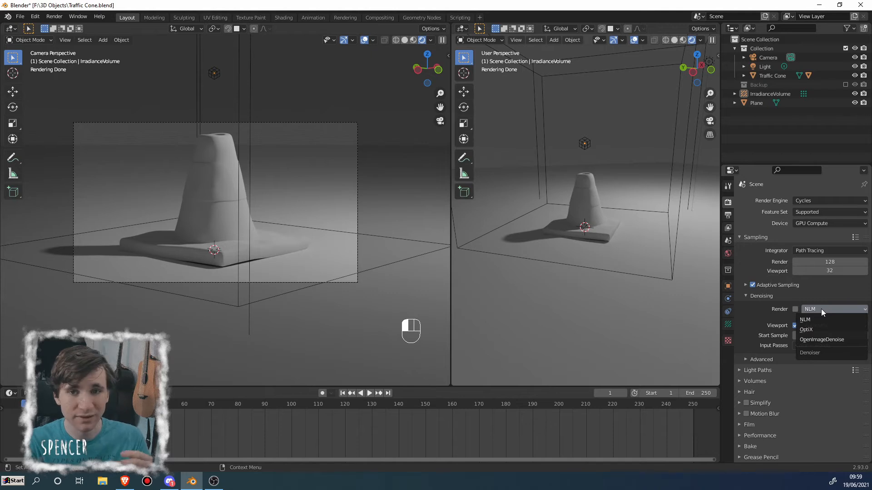
click(821, 309)
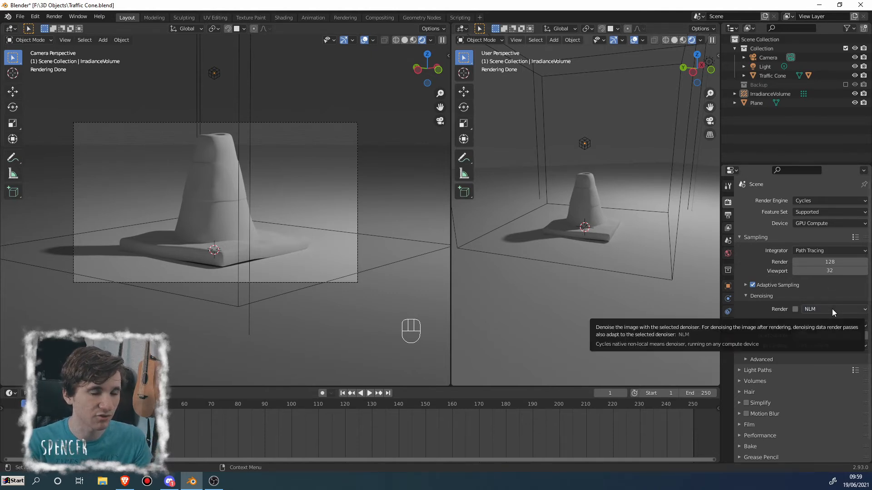
- Render the still image again, examine the cone's stripe seam up close, and close the render window
click(54, 17)
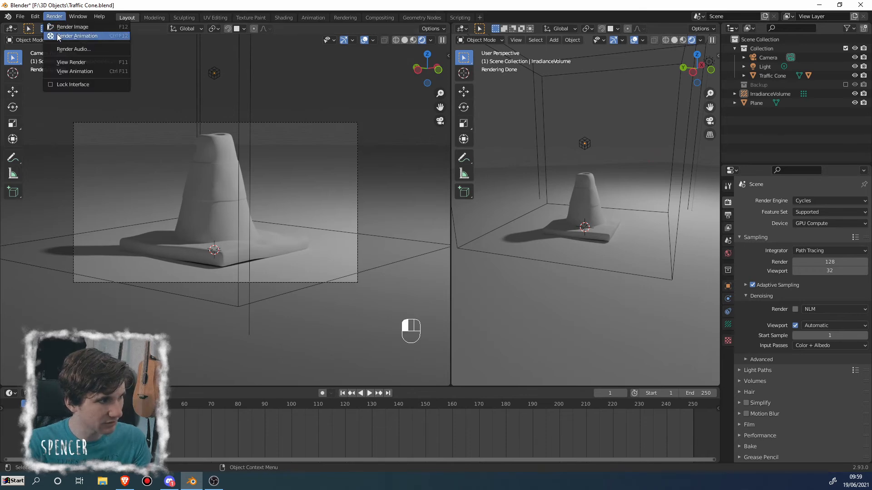
click(59, 27)
scroll(478, 270, down, 1)
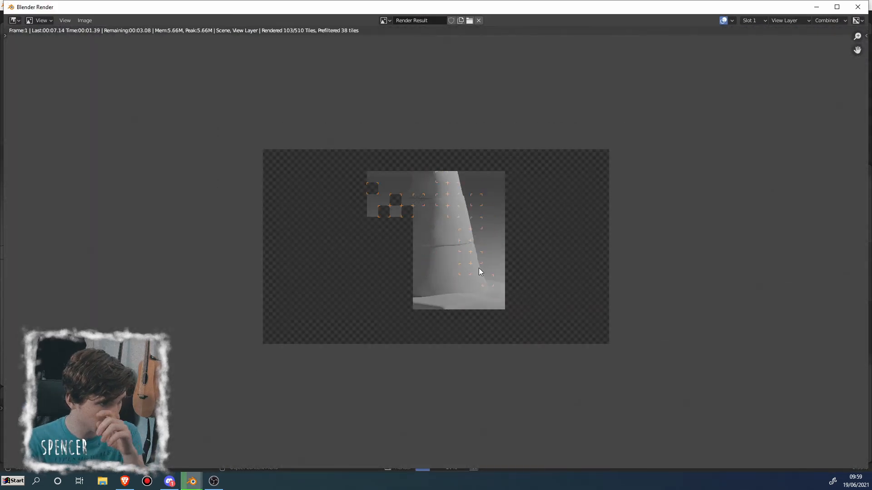
scroll(424, 212, up, 2)
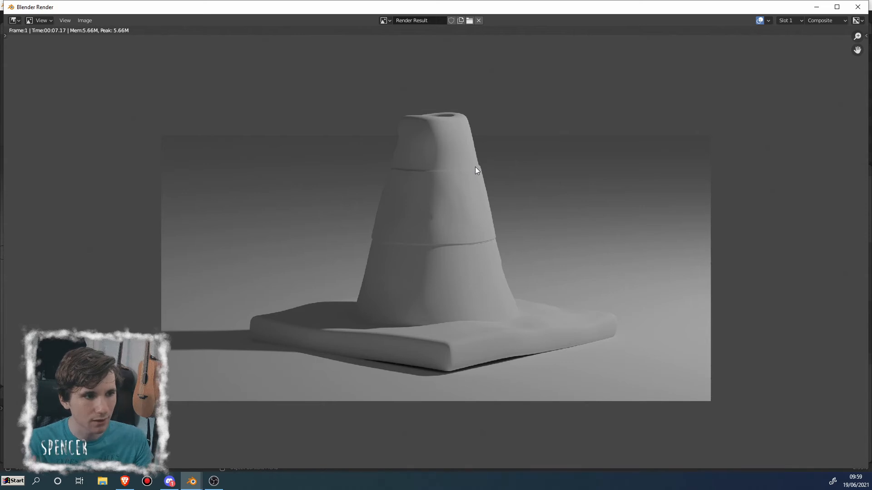
scroll(453, 167, up, 8)
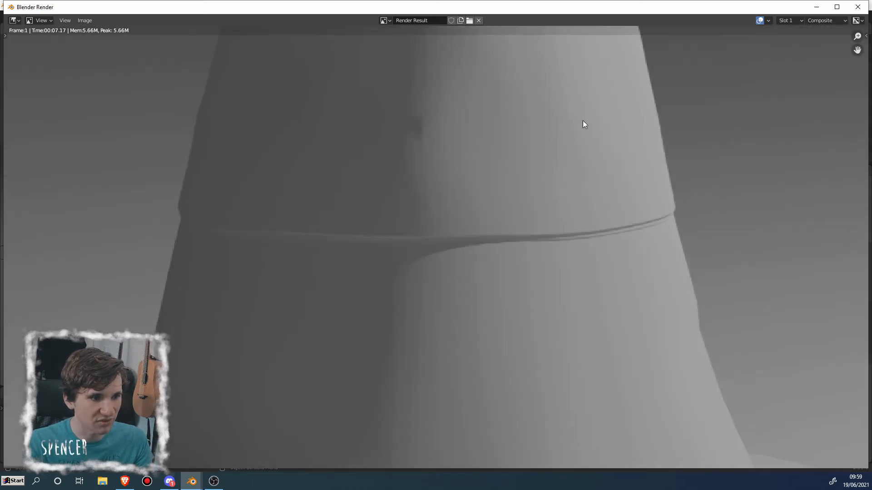
click(857, 7)
- Select the cone's reflective stripe, inspect its lower seam, and switch the render engine to Eevee
click(213, 178)
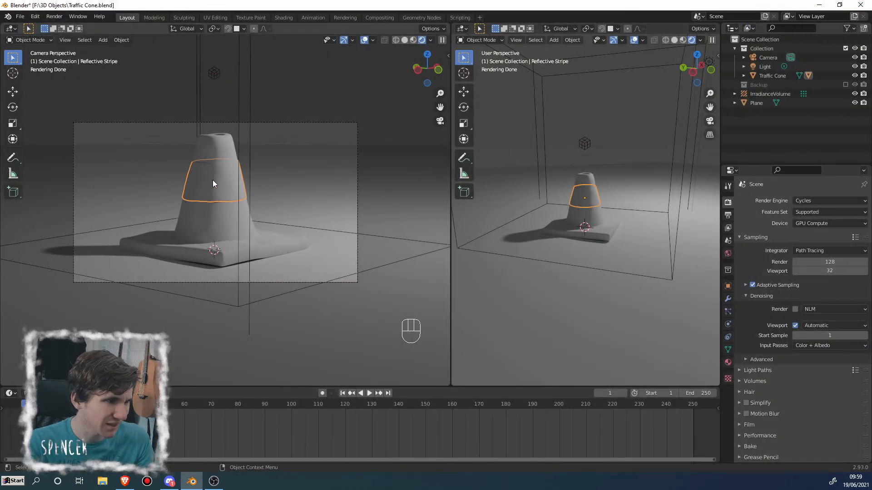
scroll(215, 189, up, 5)
scroll(215, 189, up, 3)
scroll(636, 230, down, 3)
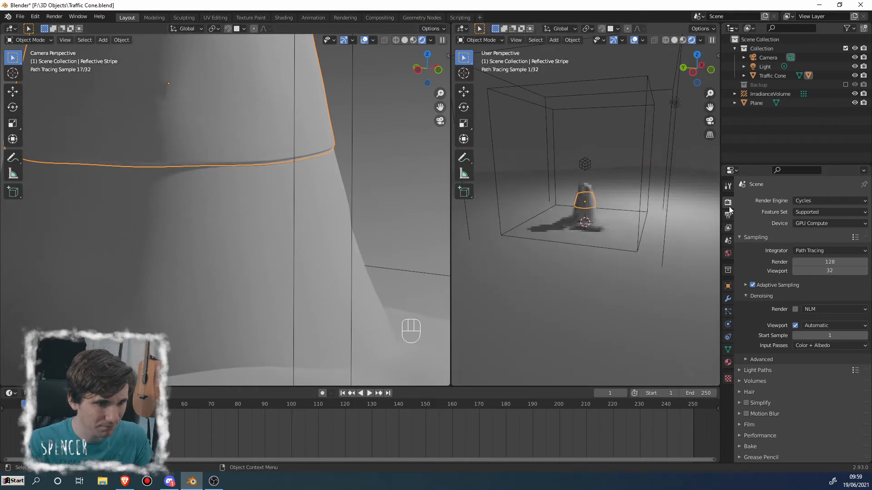
click(829, 200)
click(808, 211)
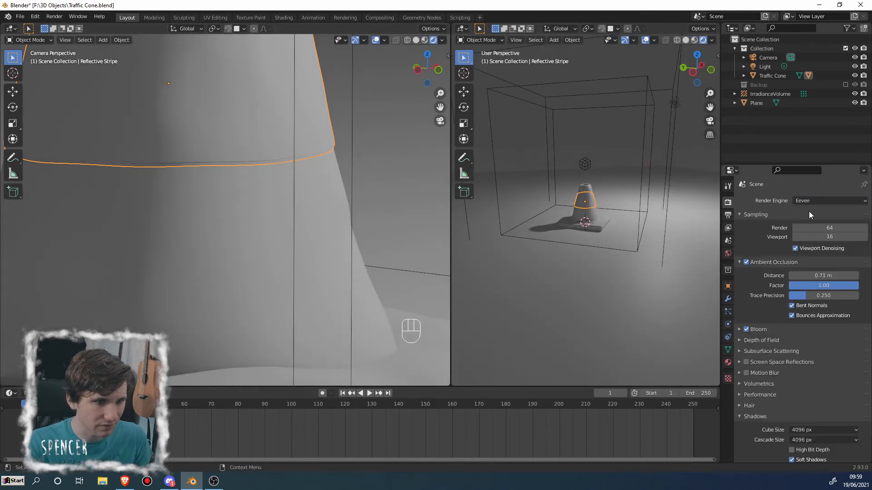
- Try to move a vertex on the lower part of the reflective stripe, turning off proportional editing, and leave mesh editing
key(KP_Decimal)
key(Tab)
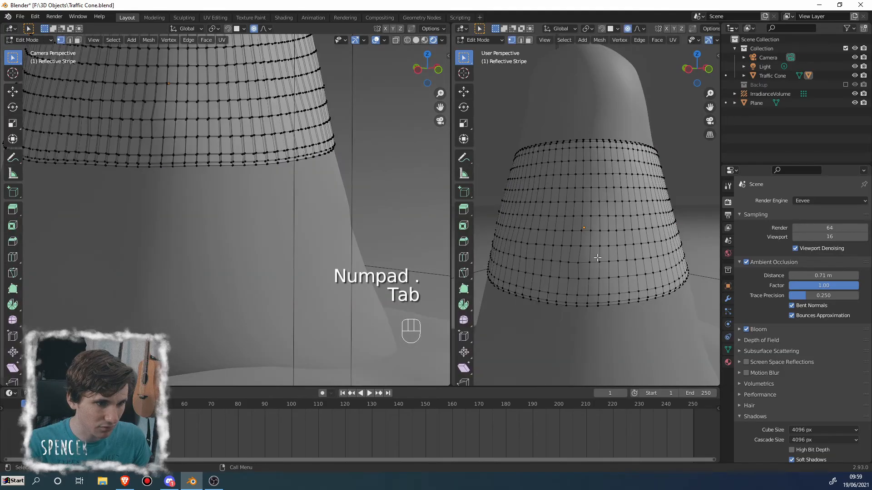
click(576, 263)
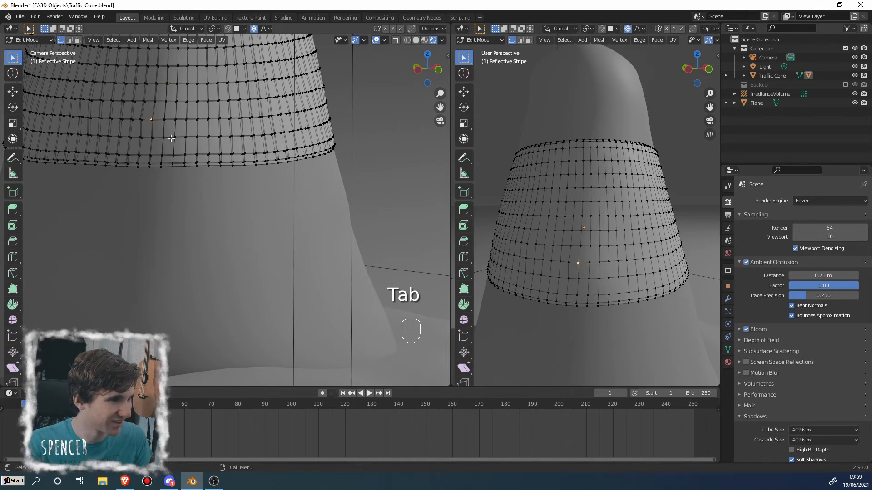
key(g)
right_click(167, 116)
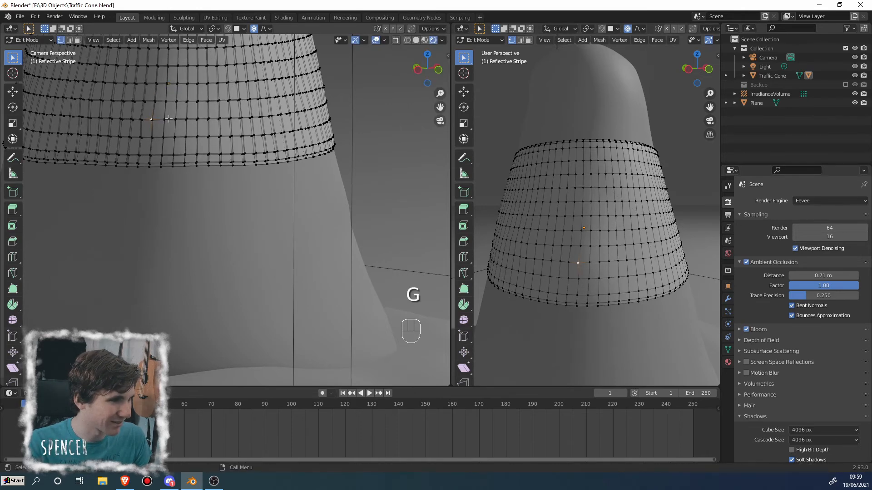
click(254, 28)
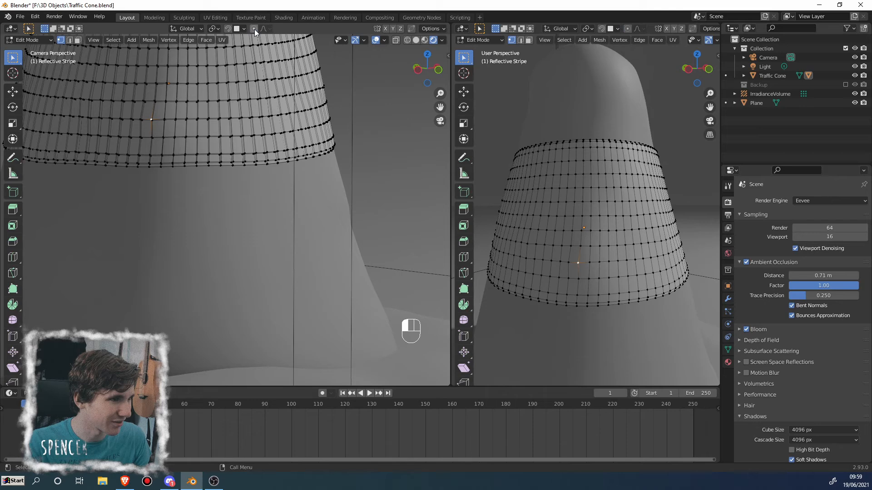
key(g)
right_click(157, 135)
key(Tab)
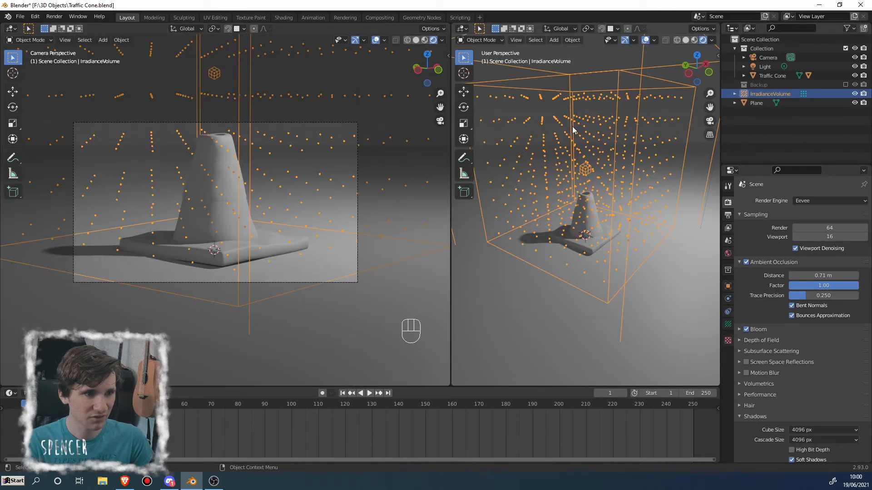
- Deselect the irradiance volume, look around the cone scene, and save the file
scroll(563, 98, up, 5)
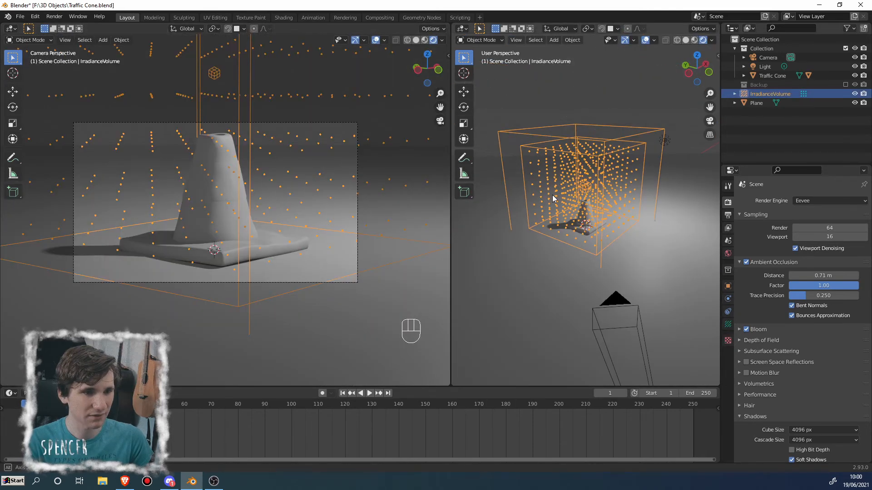
click(563, 98)
middle_drag(567, 210, 521, 225)
scroll(593, 233, up, 4)
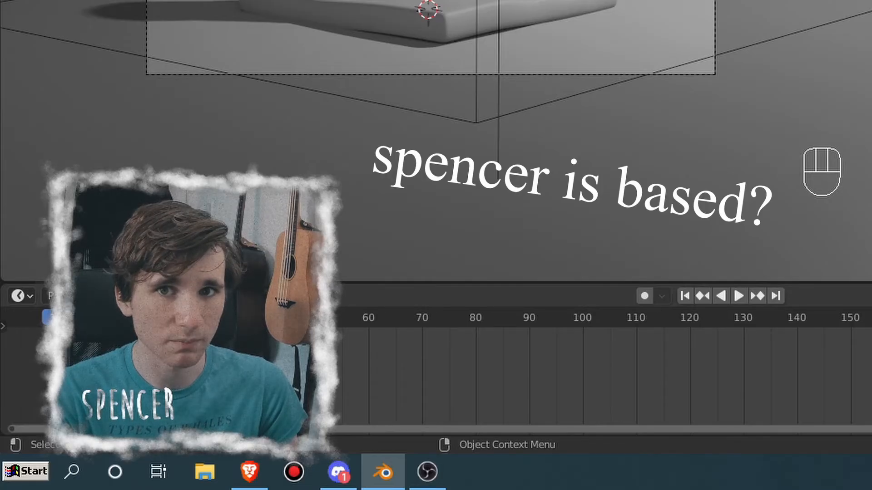
scroll(598, 270, down, 2)
middle_drag(599, 270, 657, 268)
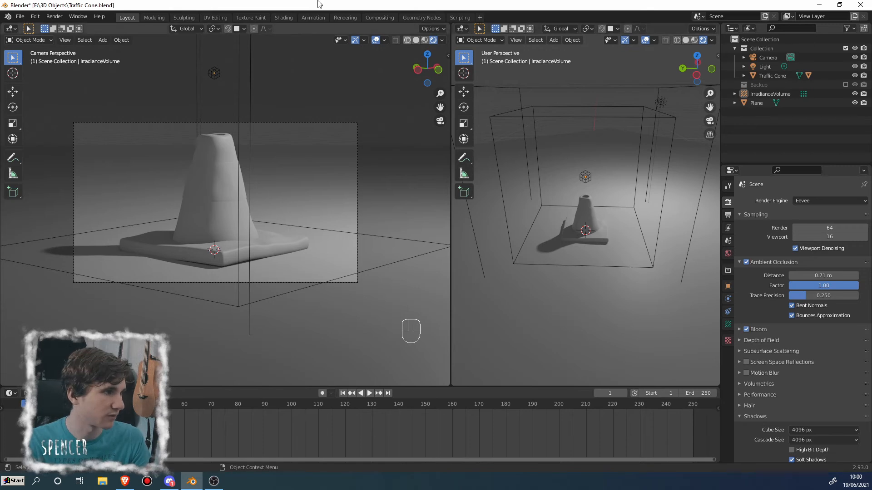
key(ctrl+s)
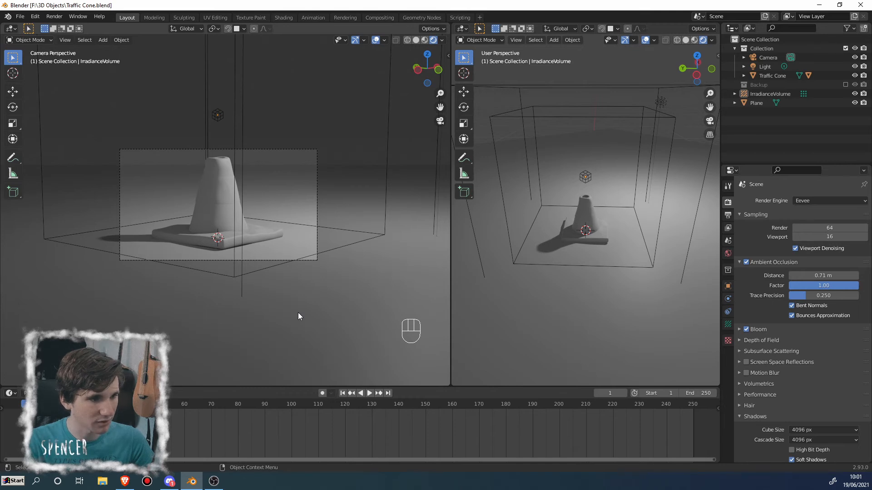
- Add a new material to the traffic cone and set its base colour to a saturated orange
click(203, 218)
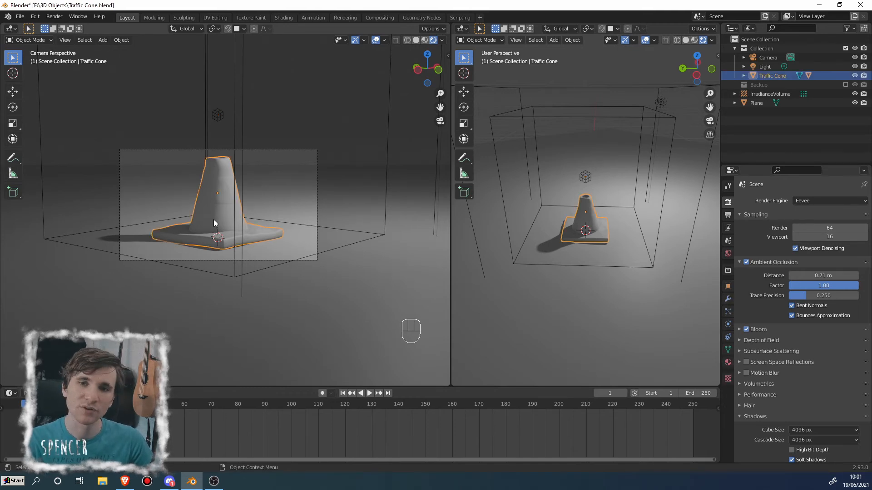
click(729, 365)
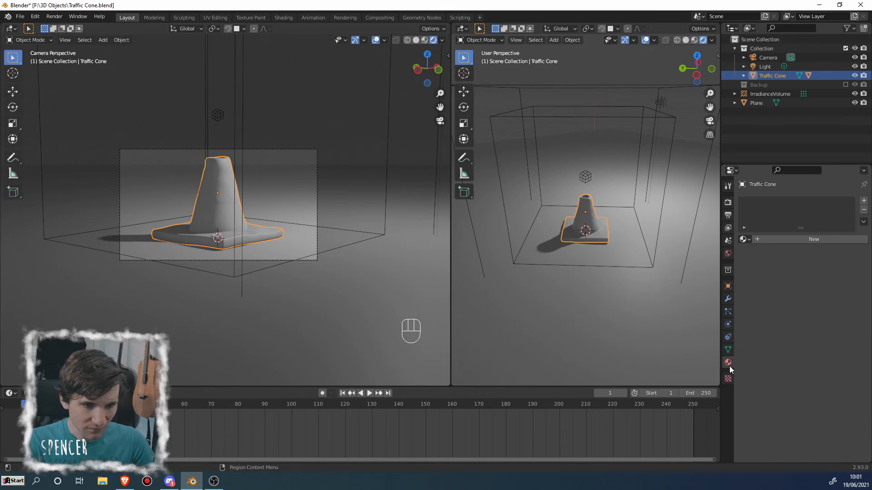
click(789, 240)
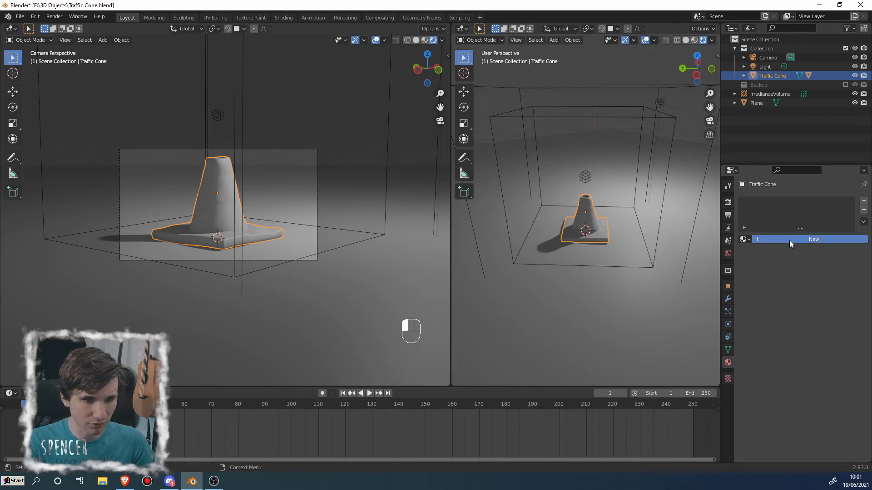
scroll(769, 311, down, 4)
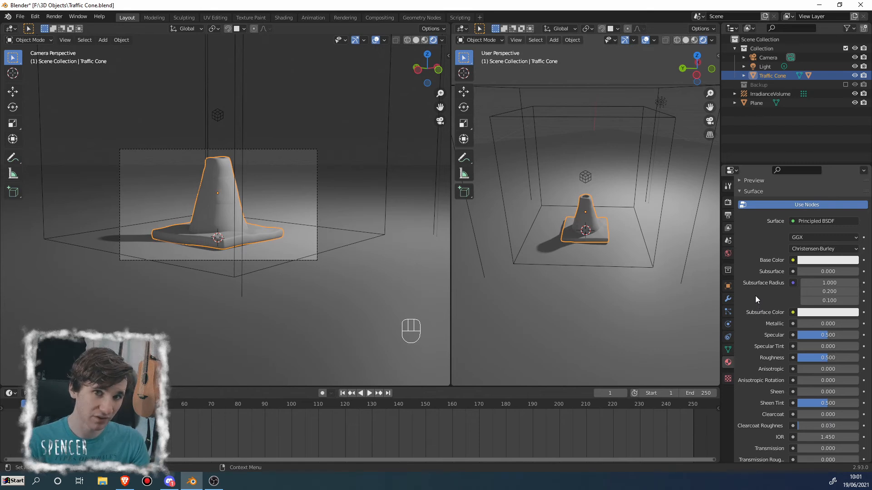
click(819, 262)
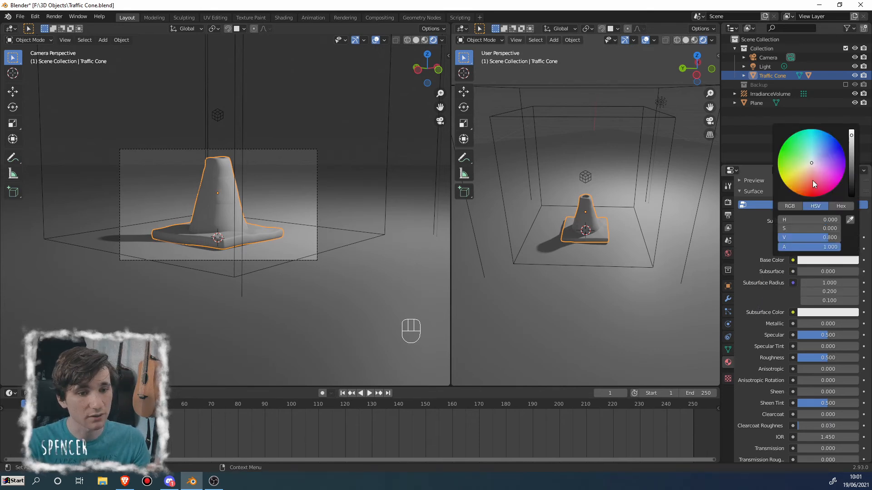
drag(808, 181, 801, 194)
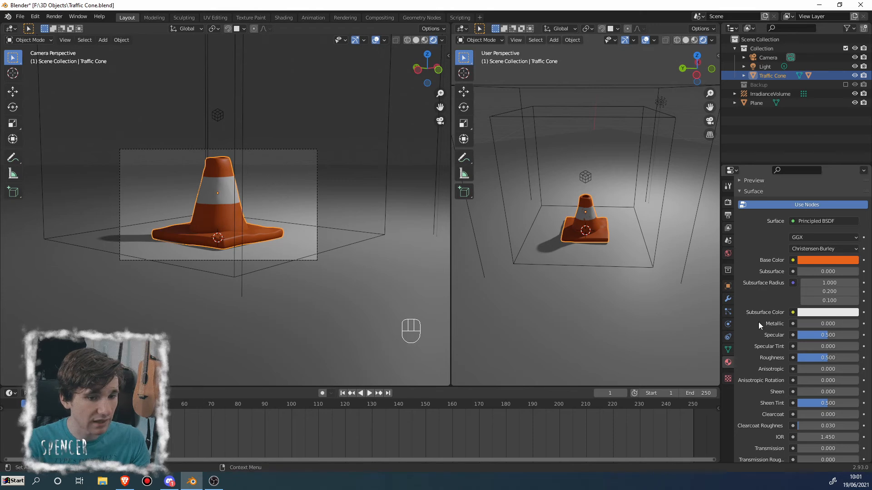
scroll(774, 324, up, 4)
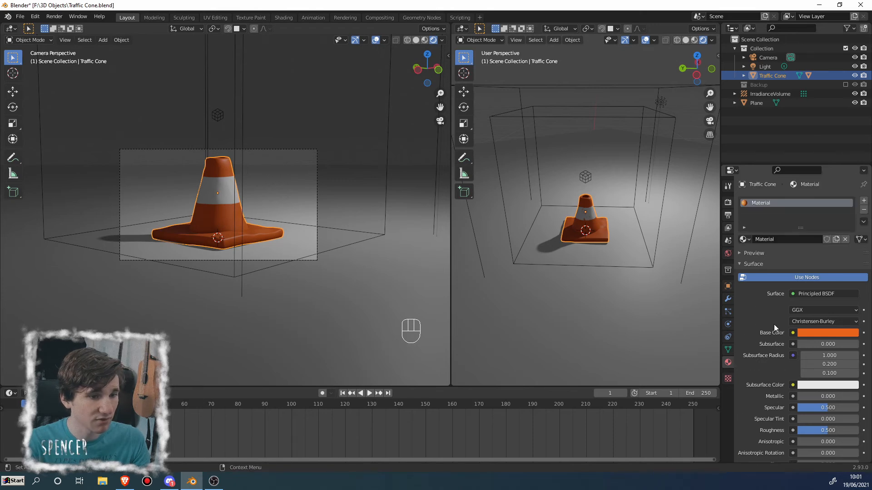
- Add a new material to the ground plane and set its base colour to blue with hue 0.632, saturation 0.756 and value 0.800
click(669, 210)
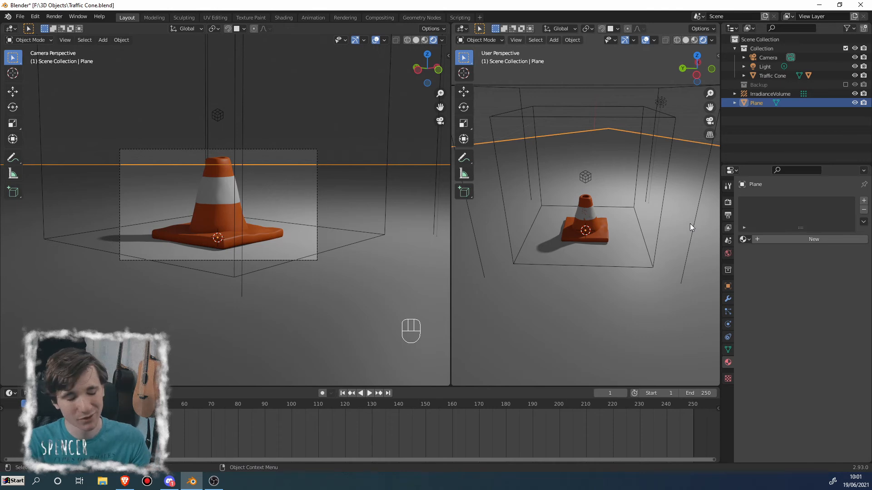
click(775, 242)
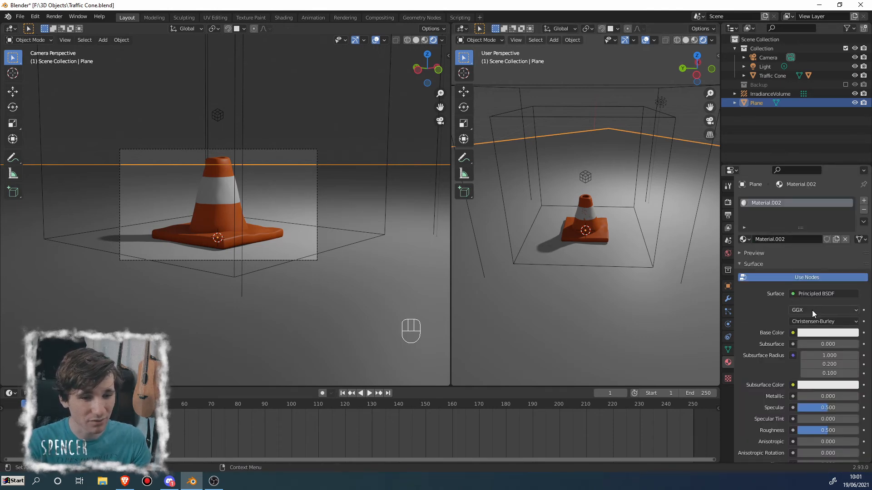
click(817, 333)
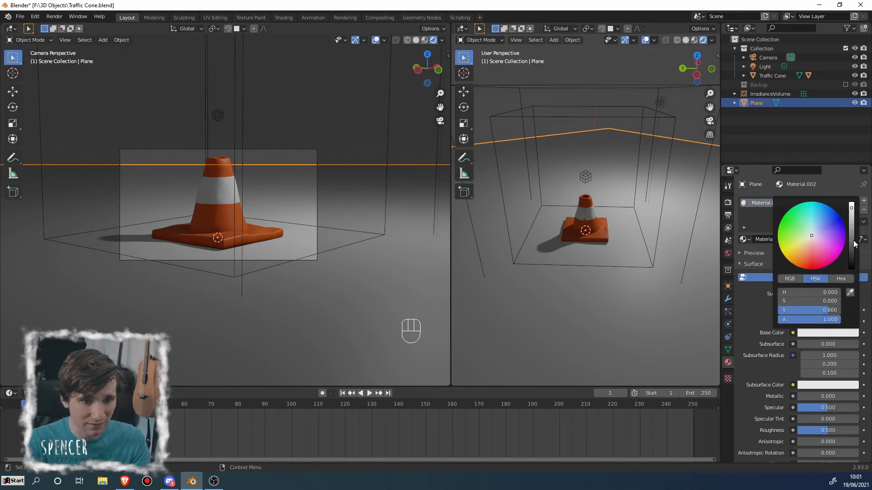
drag(851, 241, 851, 256)
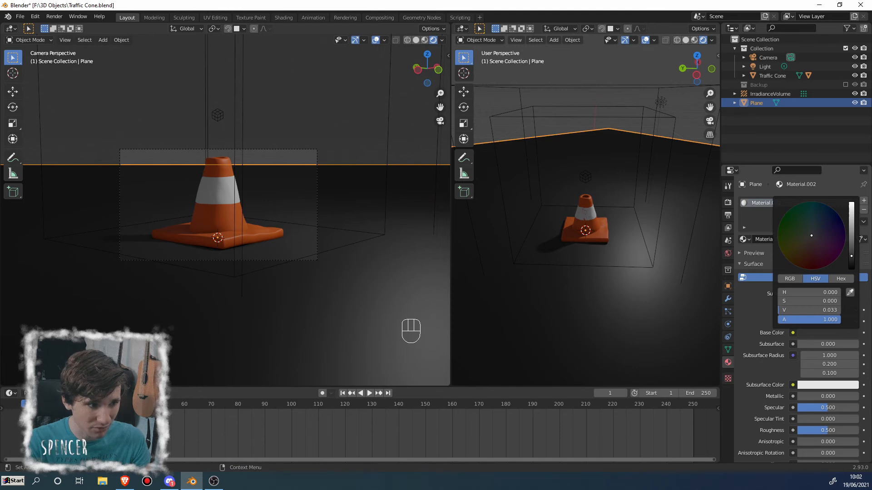
right_click(854, 257)
mouse_move(826, 243)
mouse_down()
mouse_move(828, 251)
mouse_move(816, 209)
mouse_move(798, 224)
mouse_move(814, 250)
mouse_move(795, 237)
mouse_move(803, 242)
mouse_move(823, 224)
mouse_up()
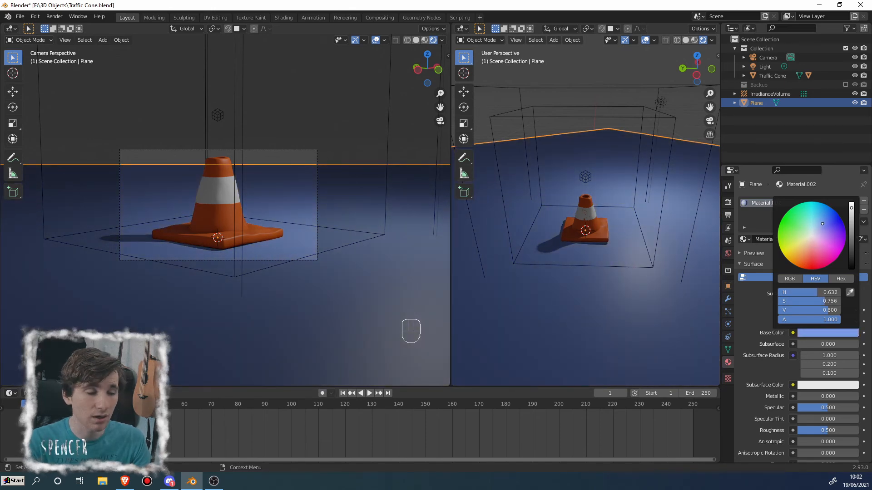
- Fine-tune the ground plane's blue base colour, deselect everything, and check the cone in the camera view
drag(823, 224, 822, 225)
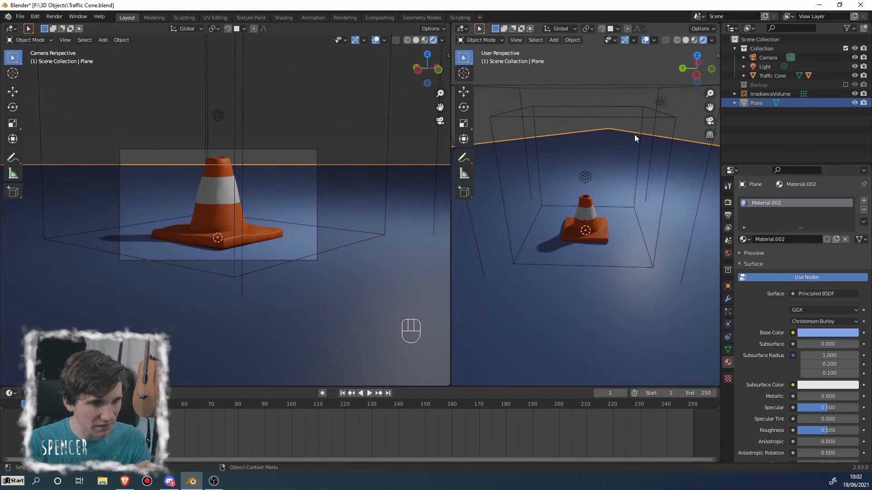
click(610, 116)
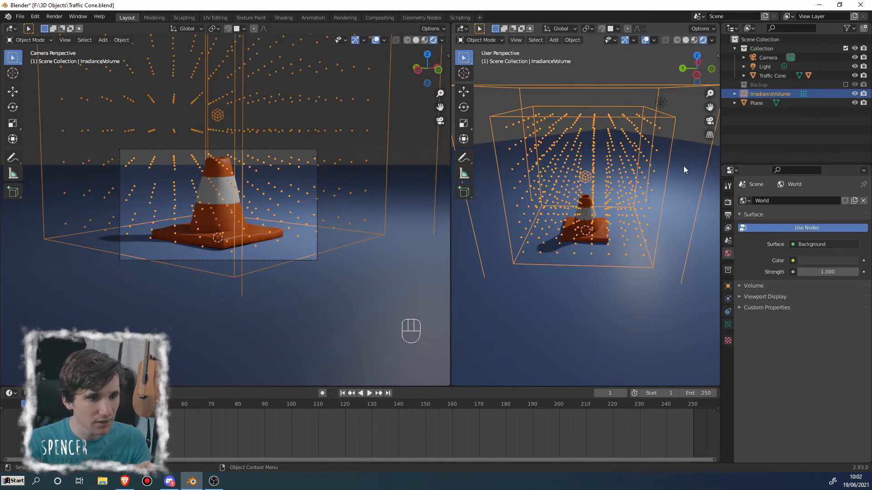
click(641, 99)
scroll(211, 229, up, 3)
scroll(225, 219, down, 2)
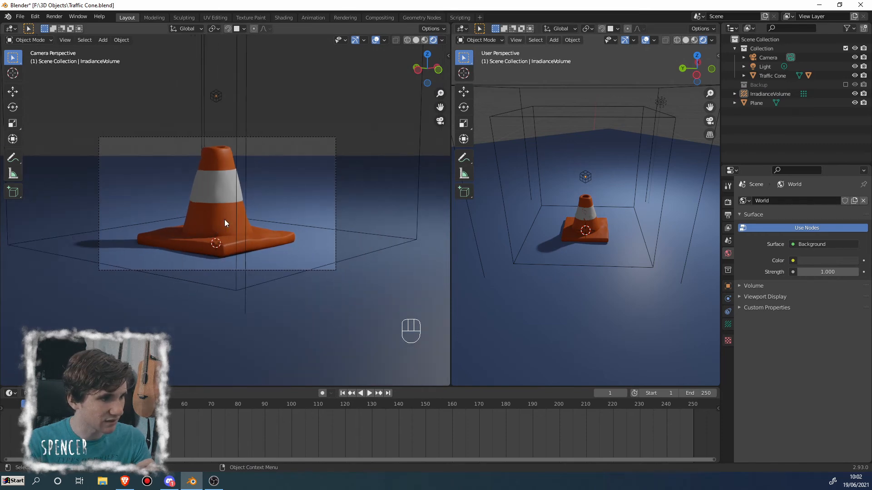
- Select the irradiance volume and bake the scene's indirect lighting again with the new material colours
click(247, 80)
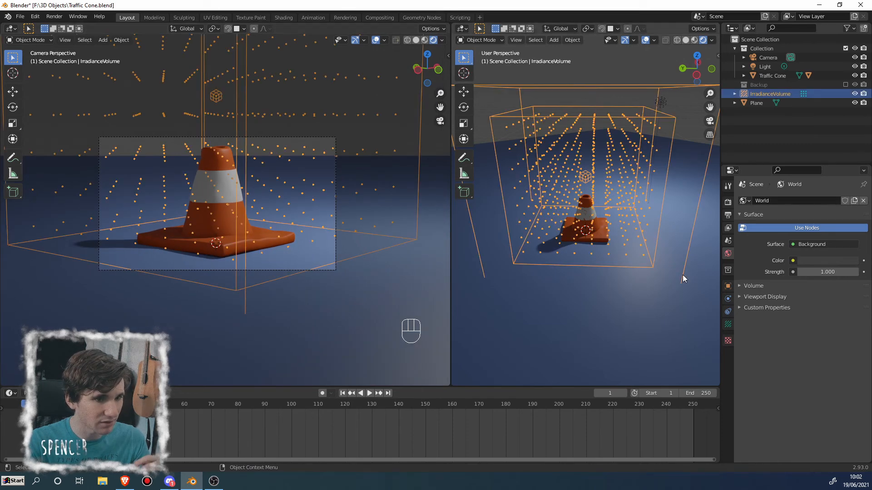
click(729, 204)
click(728, 214)
click(728, 202)
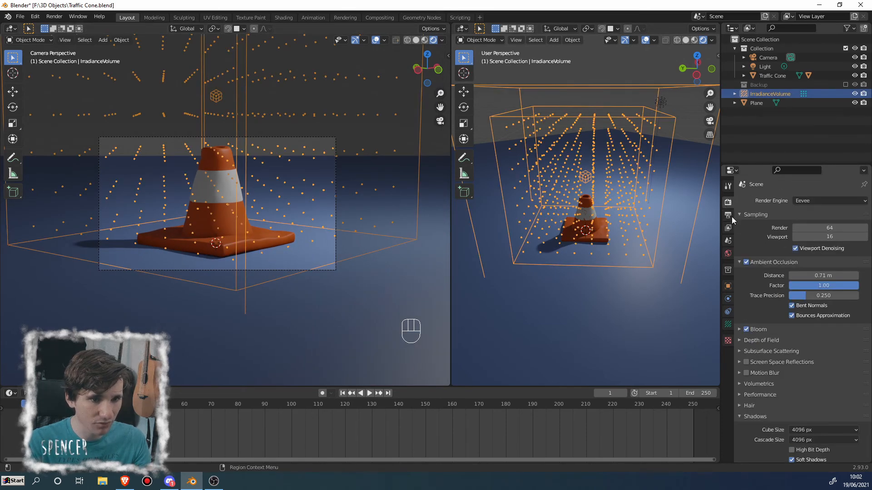
scroll(776, 422, down, 4)
scroll(777, 423, down, 6)
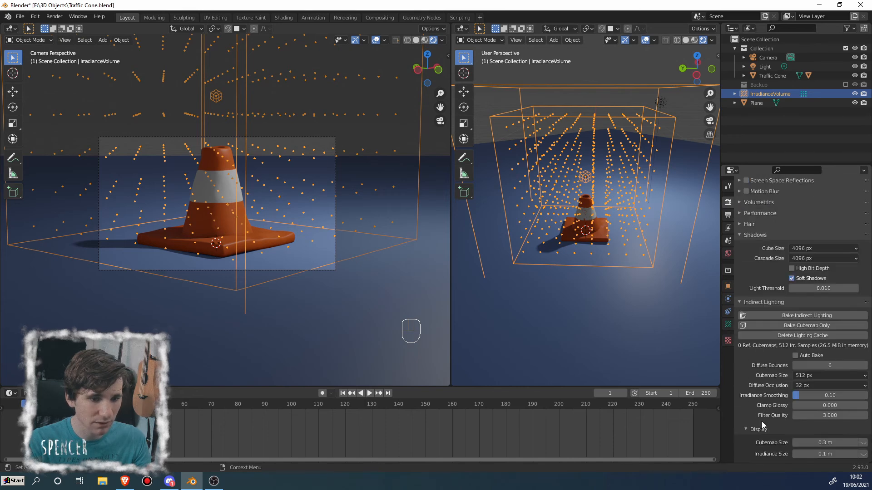
click(798, 317)
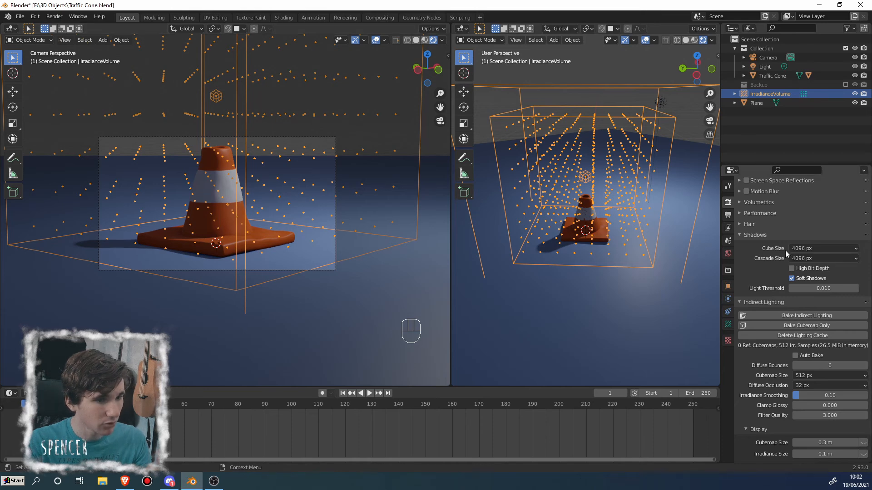
- Switch the scene's render engine from Eevee to Cycles
scroll(786, 250, up, 10)
click(828, 200)
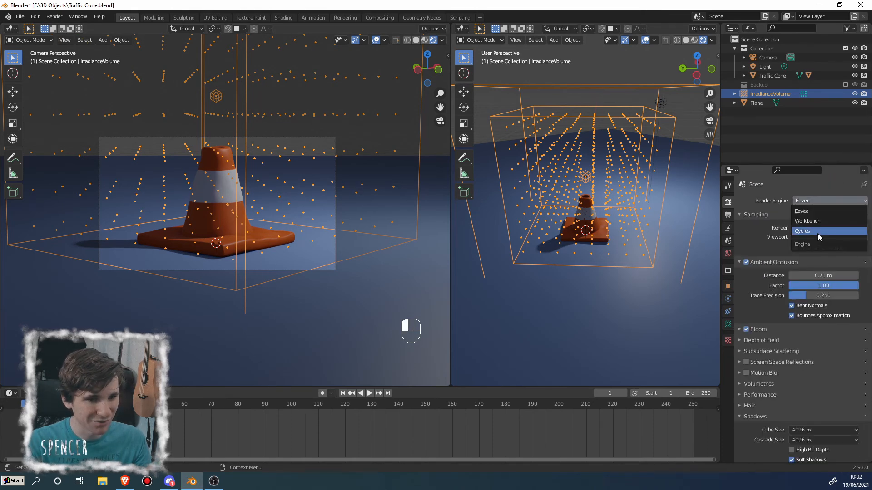
click(817, 233)
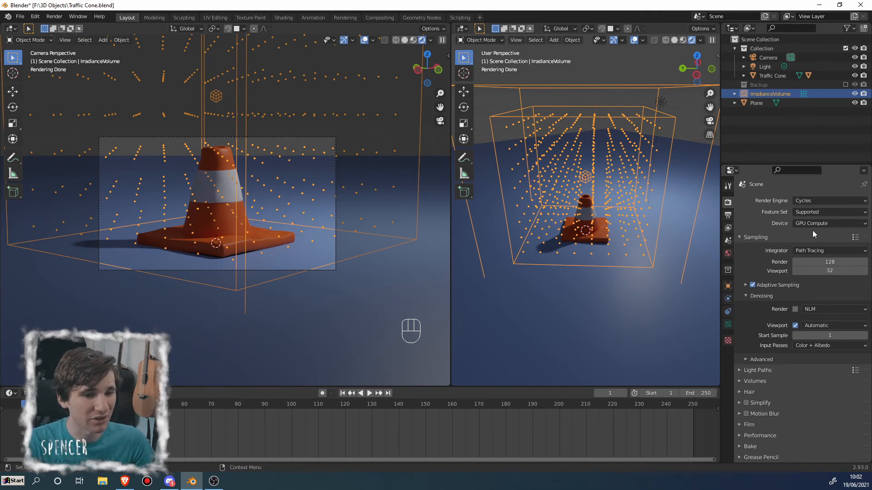
scroll(301, 164, down, 1)
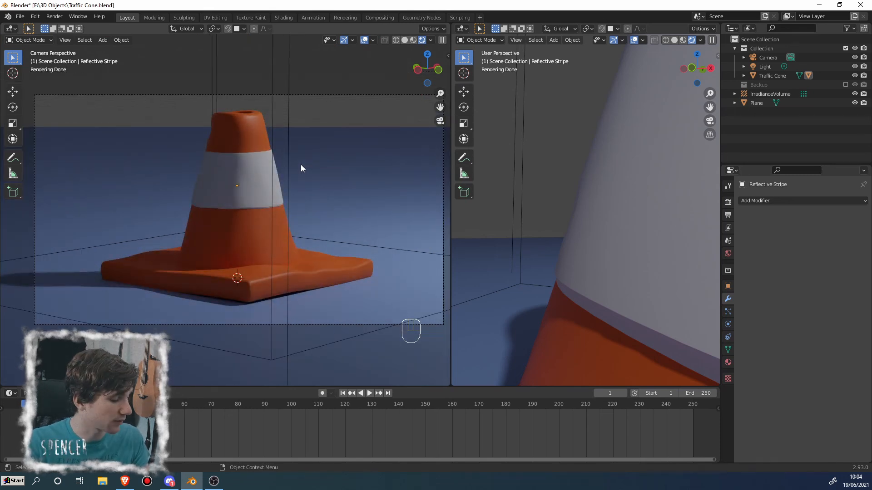
- Save the Traffic Cone file and render a still image of the cone from the camera
key(ctrl+s)
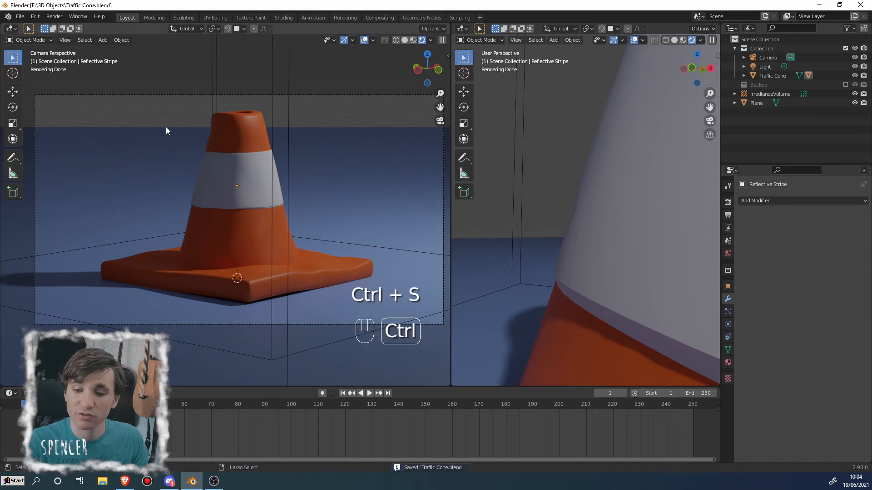
click(55, 17)
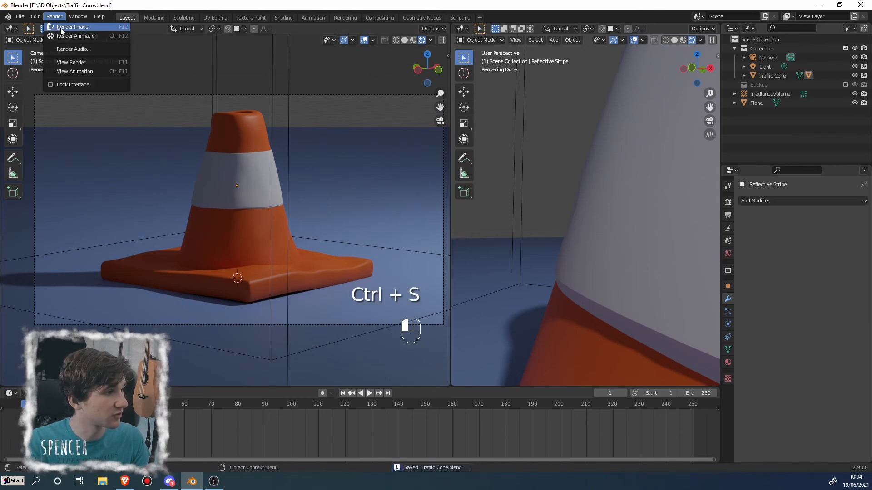
click(61, 28)
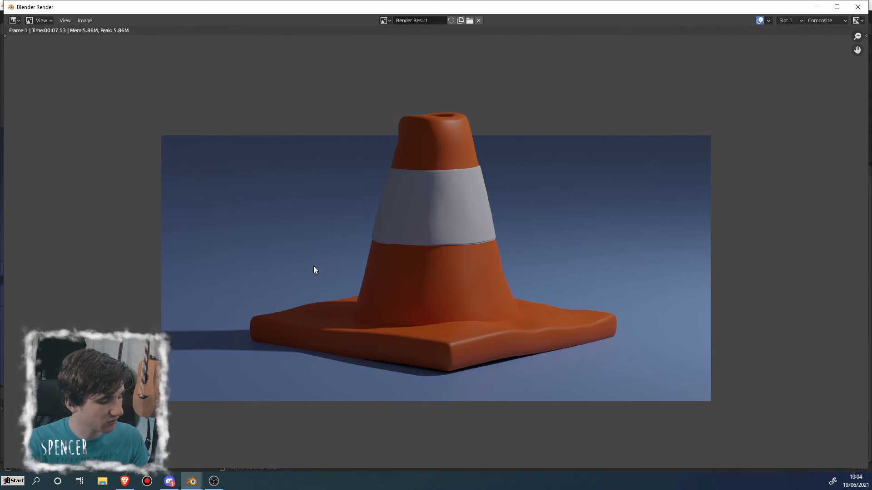
- Start saving the rendered cone image to disk as a PNG file
key(shift+alt+s)
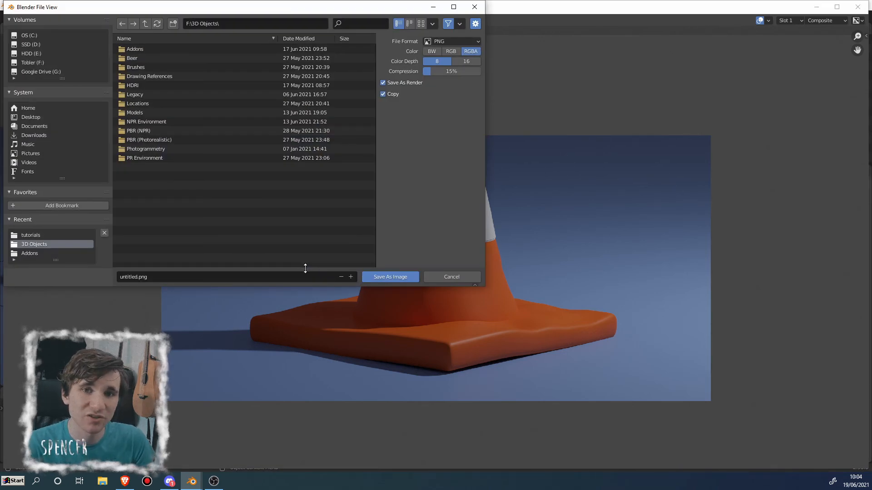